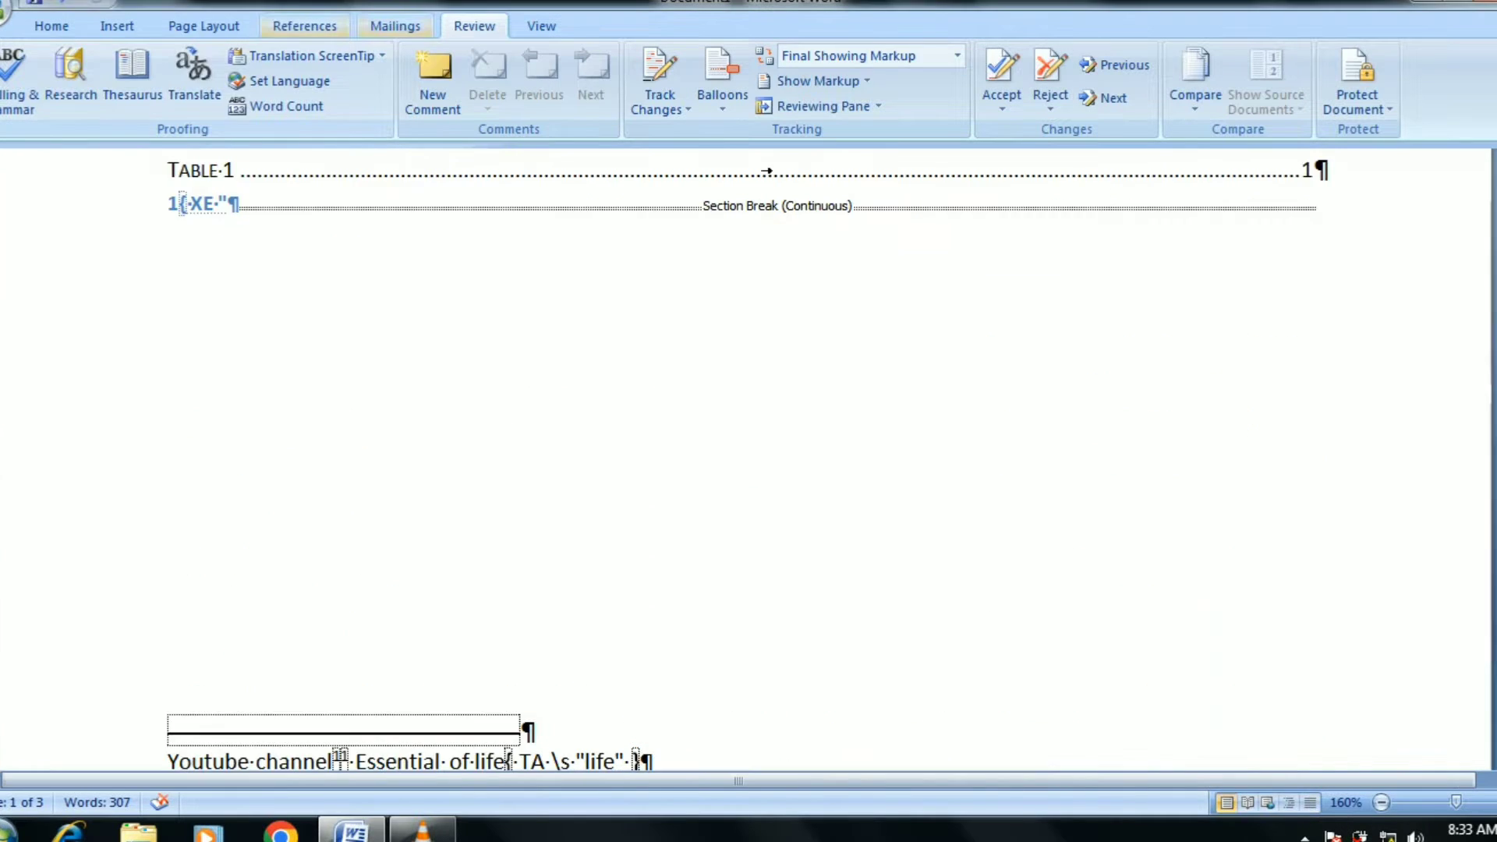
# Step: Look up "Essential" in the Research thesaurus for English (United States)
pyautogui.click(70, 78)
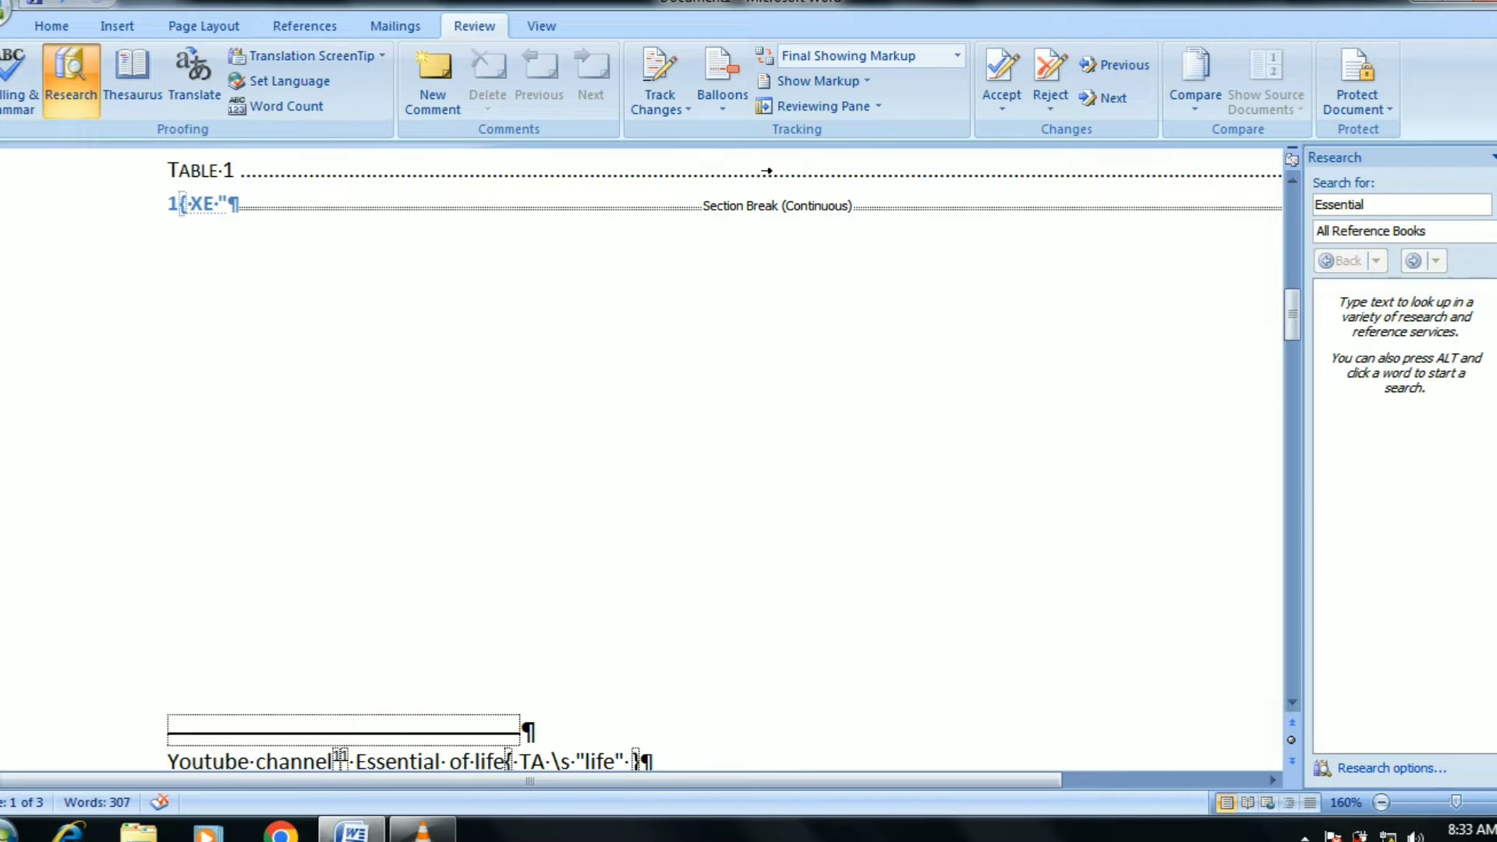
pyautogui.click(1492, 232)
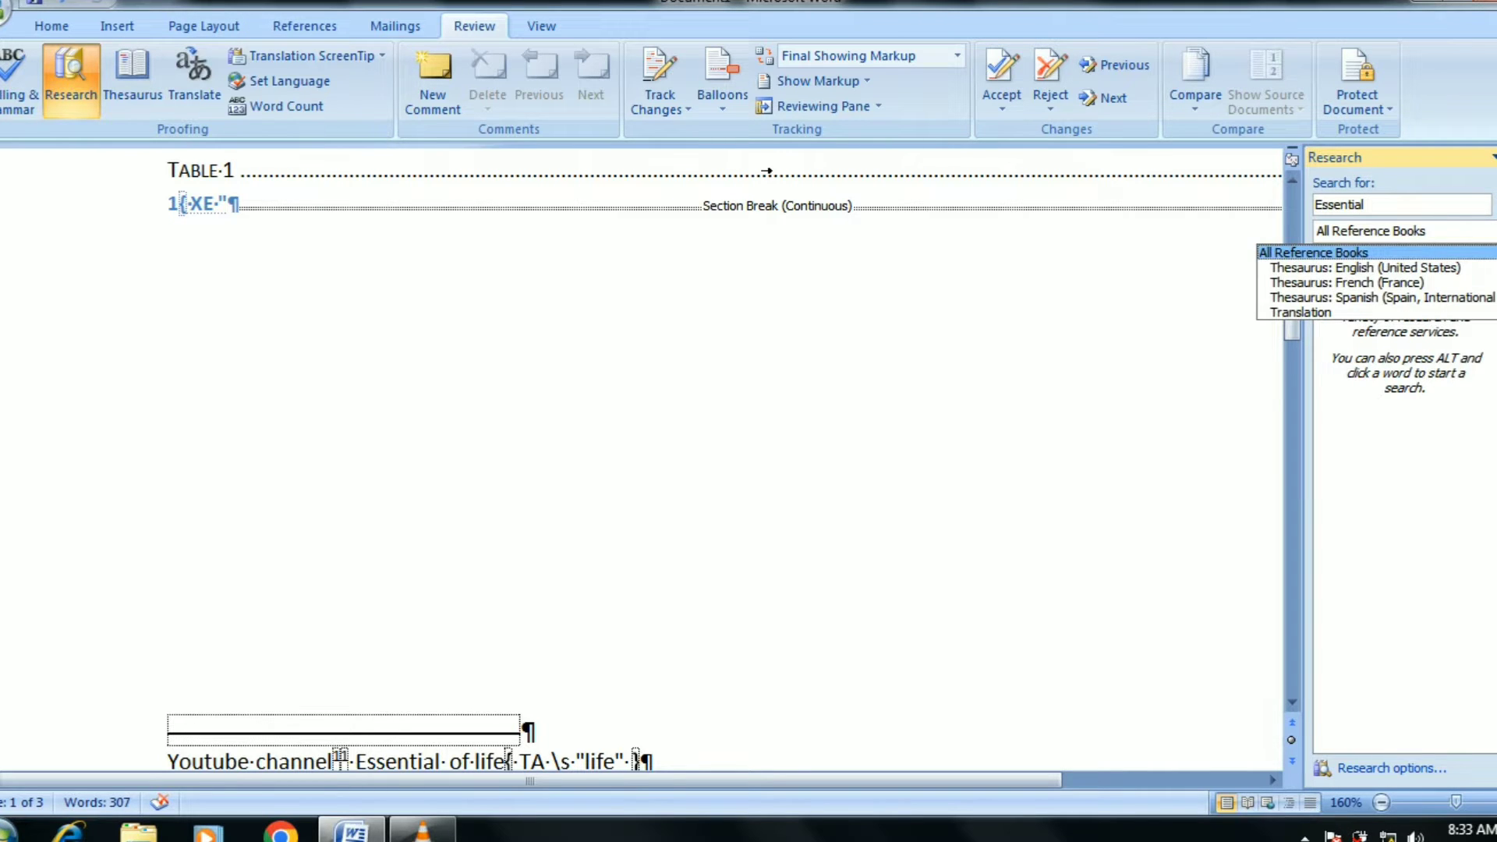
pyautogui.press('Down')
pyautogui.press('Down')
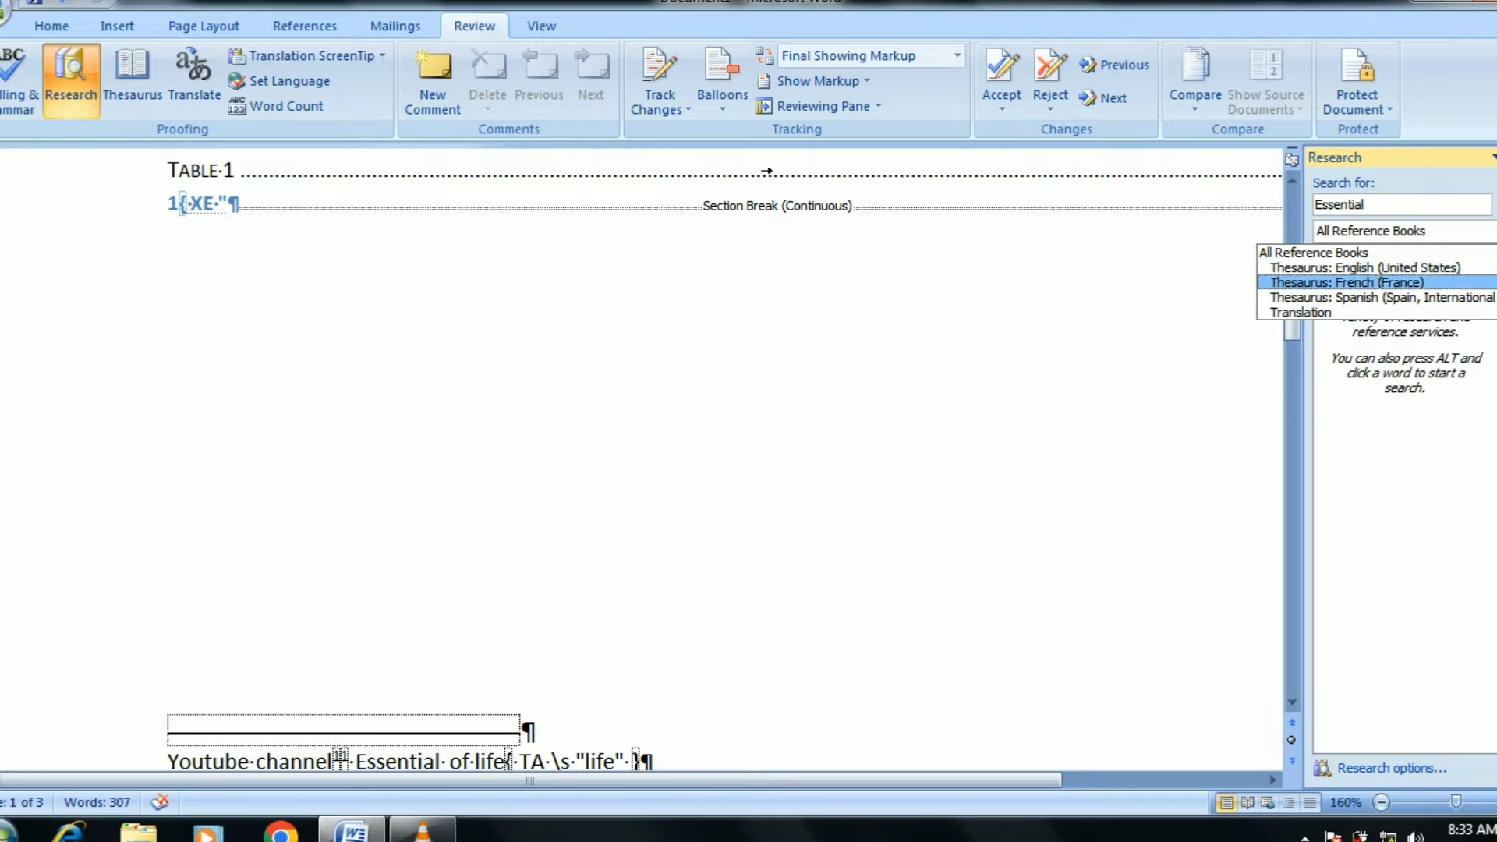
pyautogui.press('Up')
pyautogui.press('Return')
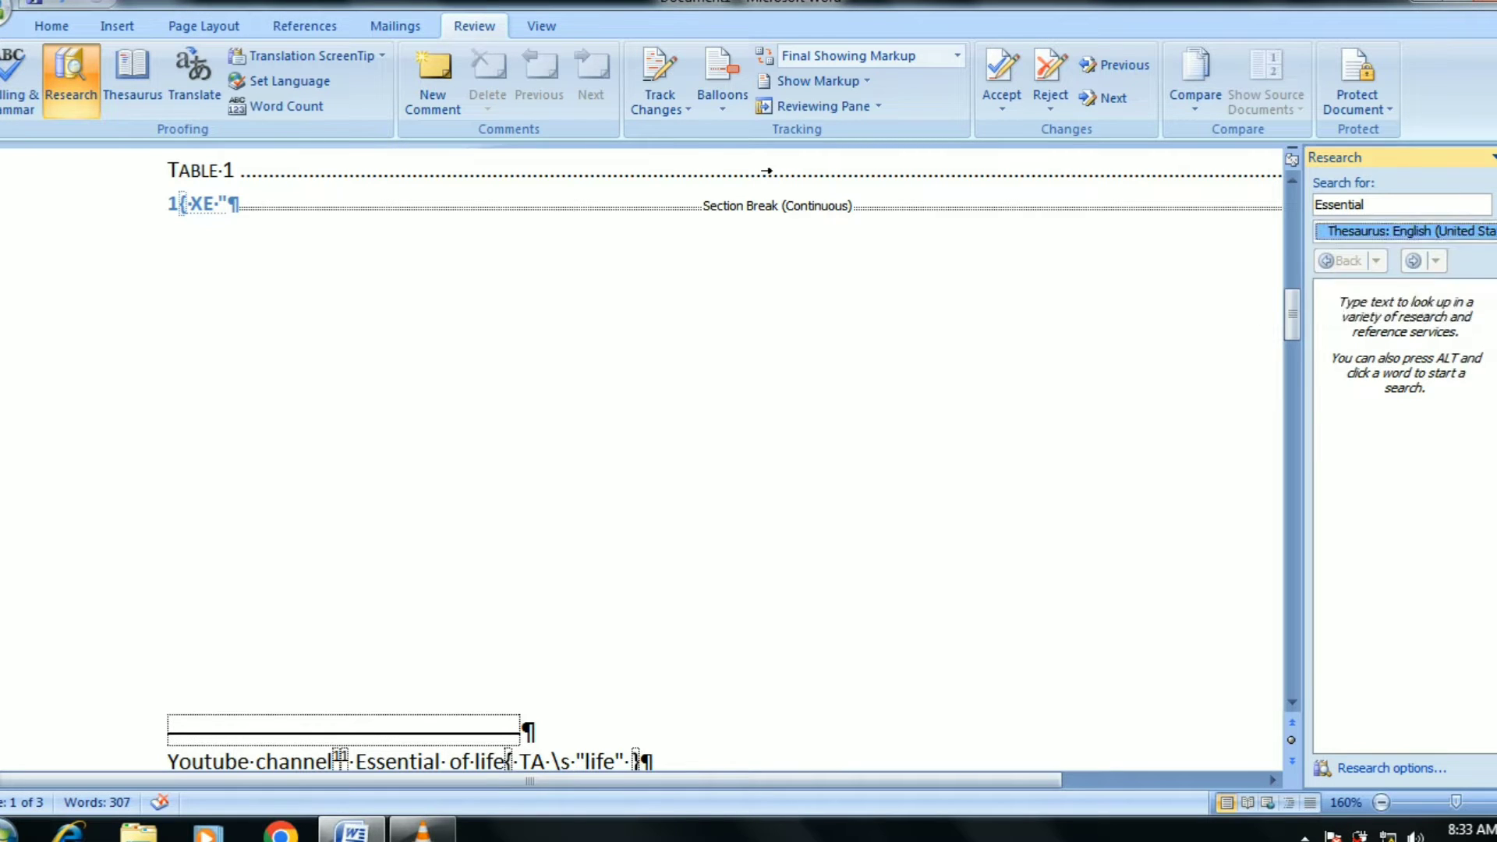
pyautogui.press('Up')
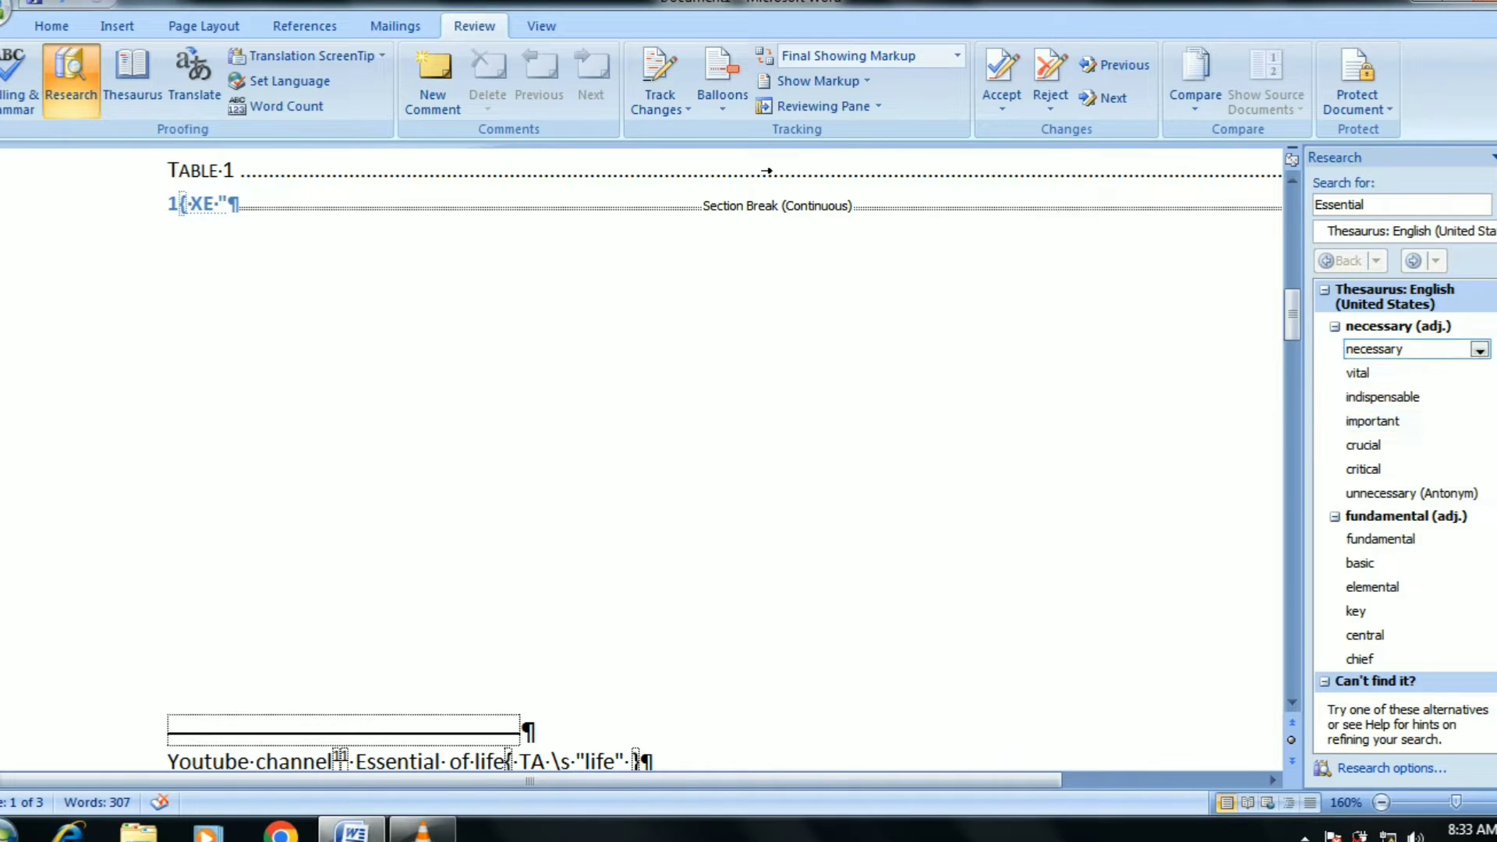
# Step: Look up the synonym "necessary", go back to "essential", and examine its listed synonyms
pyautogui.press('Return')
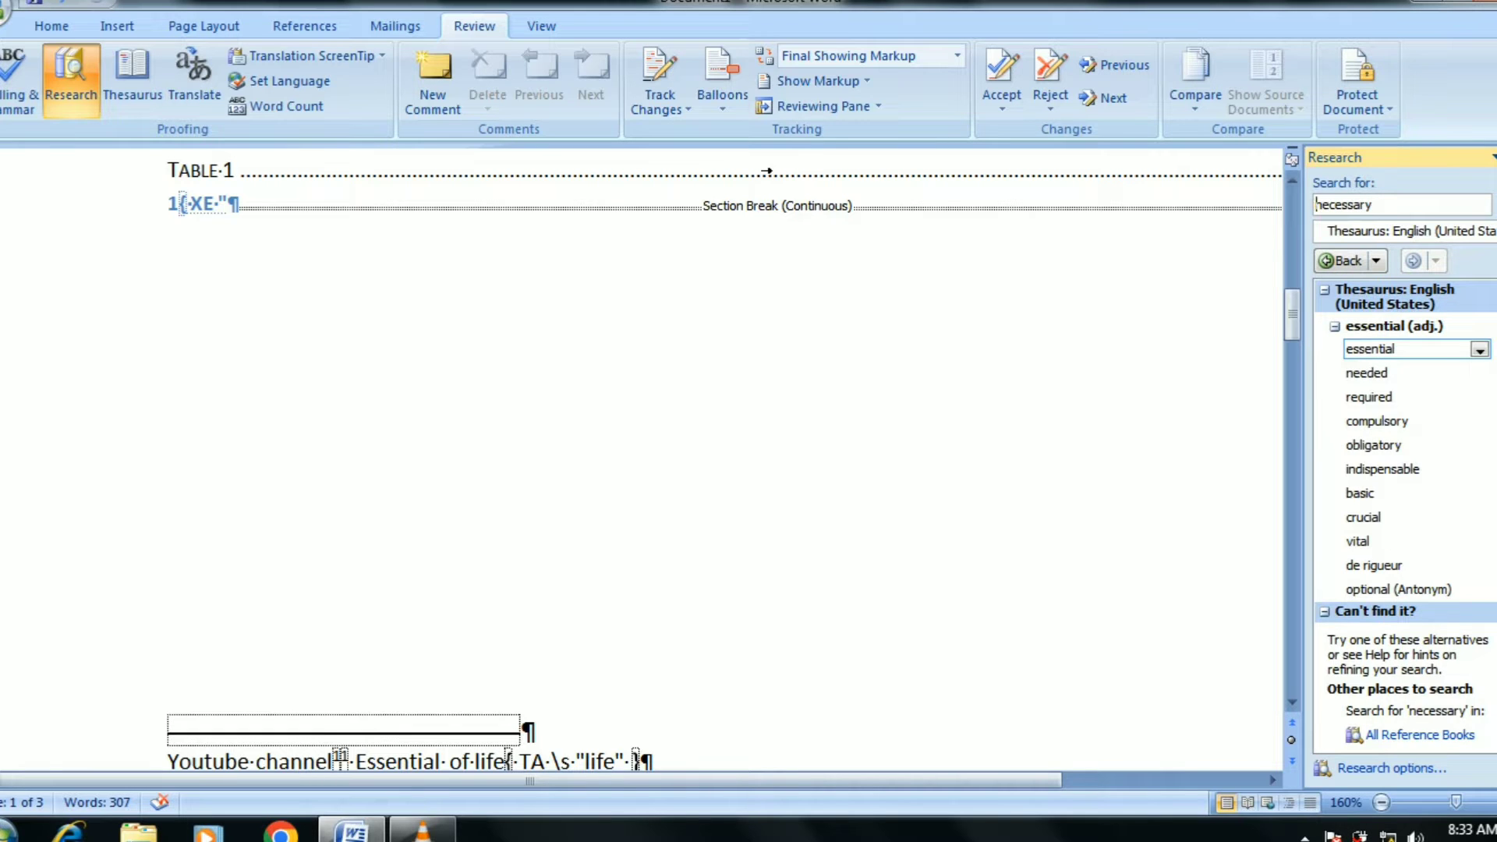
pyautogui.press('Return')
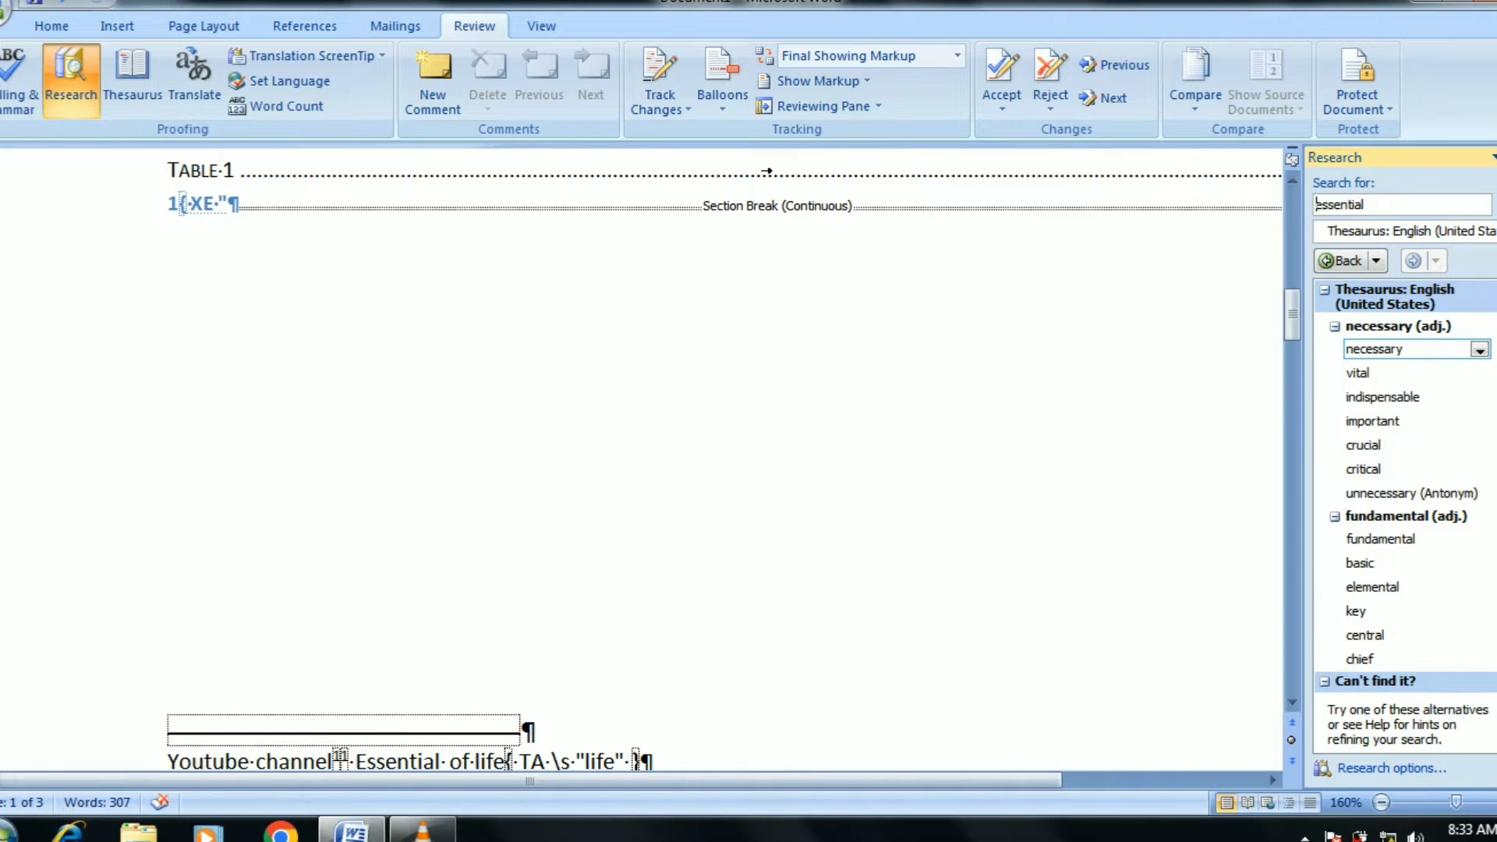
pyautogui.press('Down')
pyautogui.press('Down')
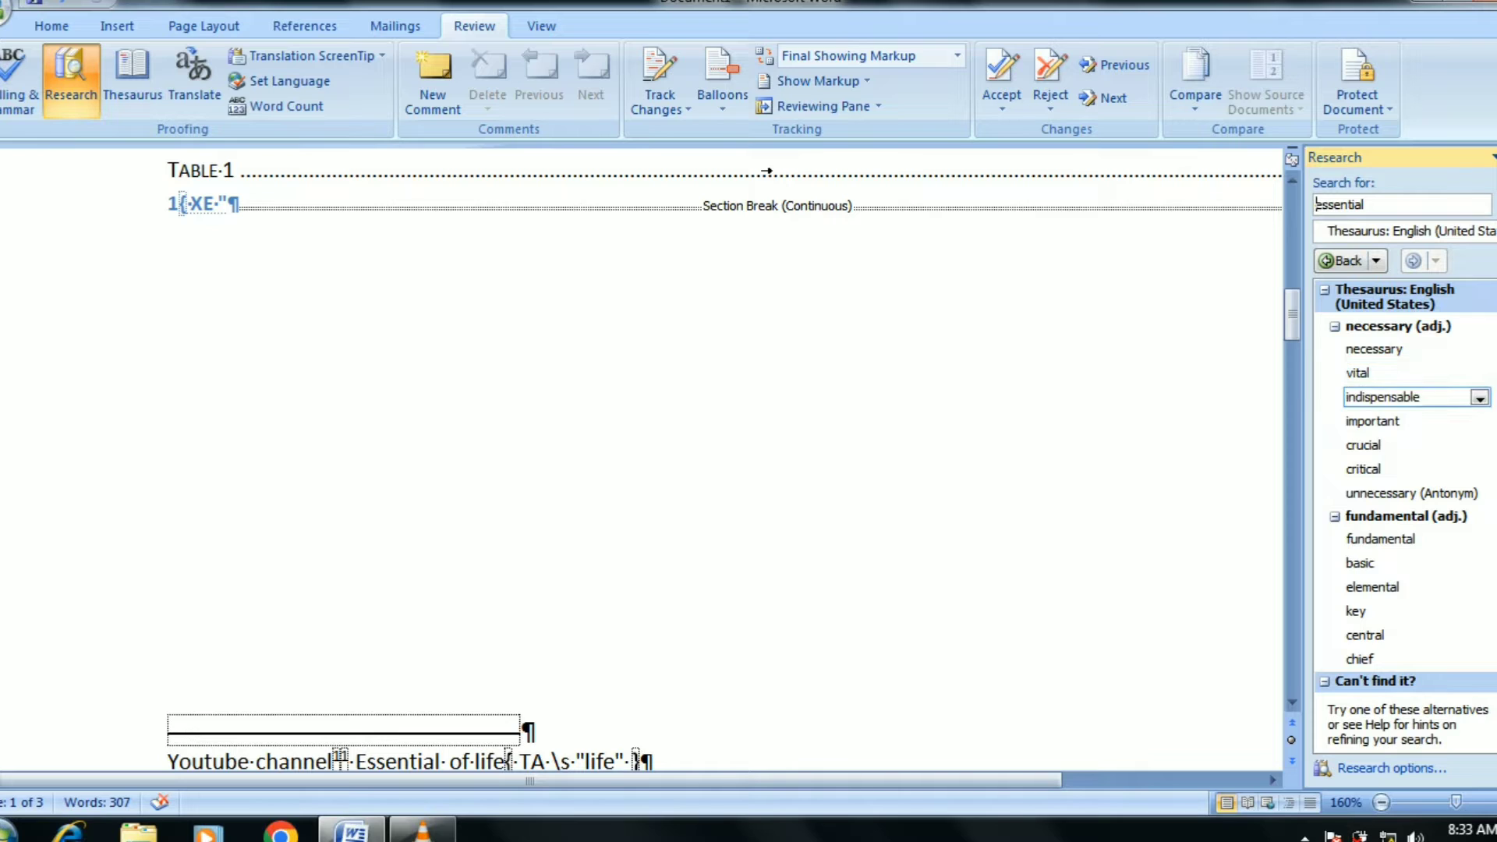
pyautogui.press('Down')
pyautogui.press('Down')
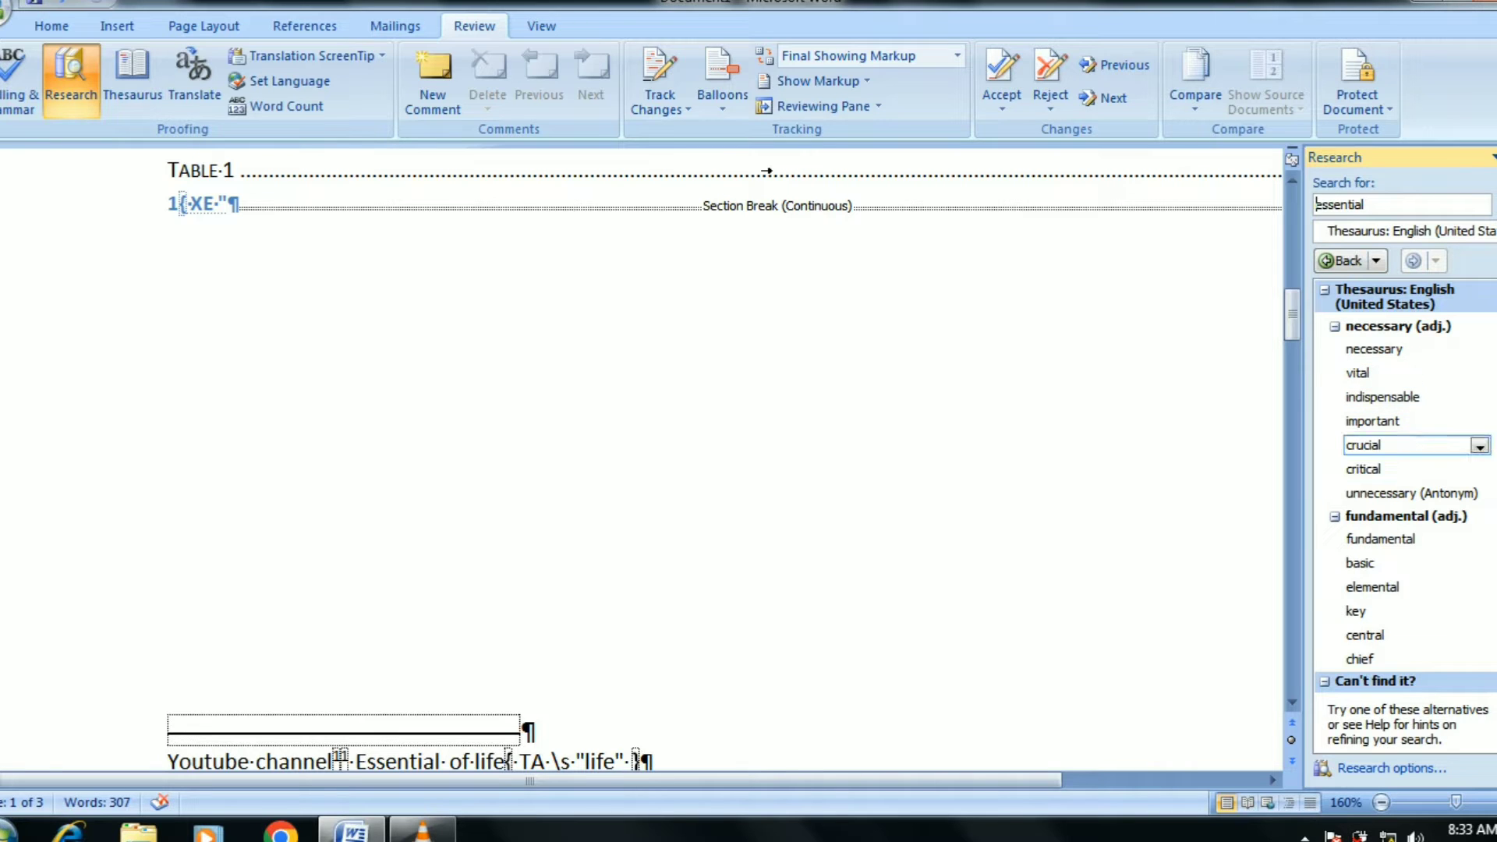
pyautogui.press('Down')
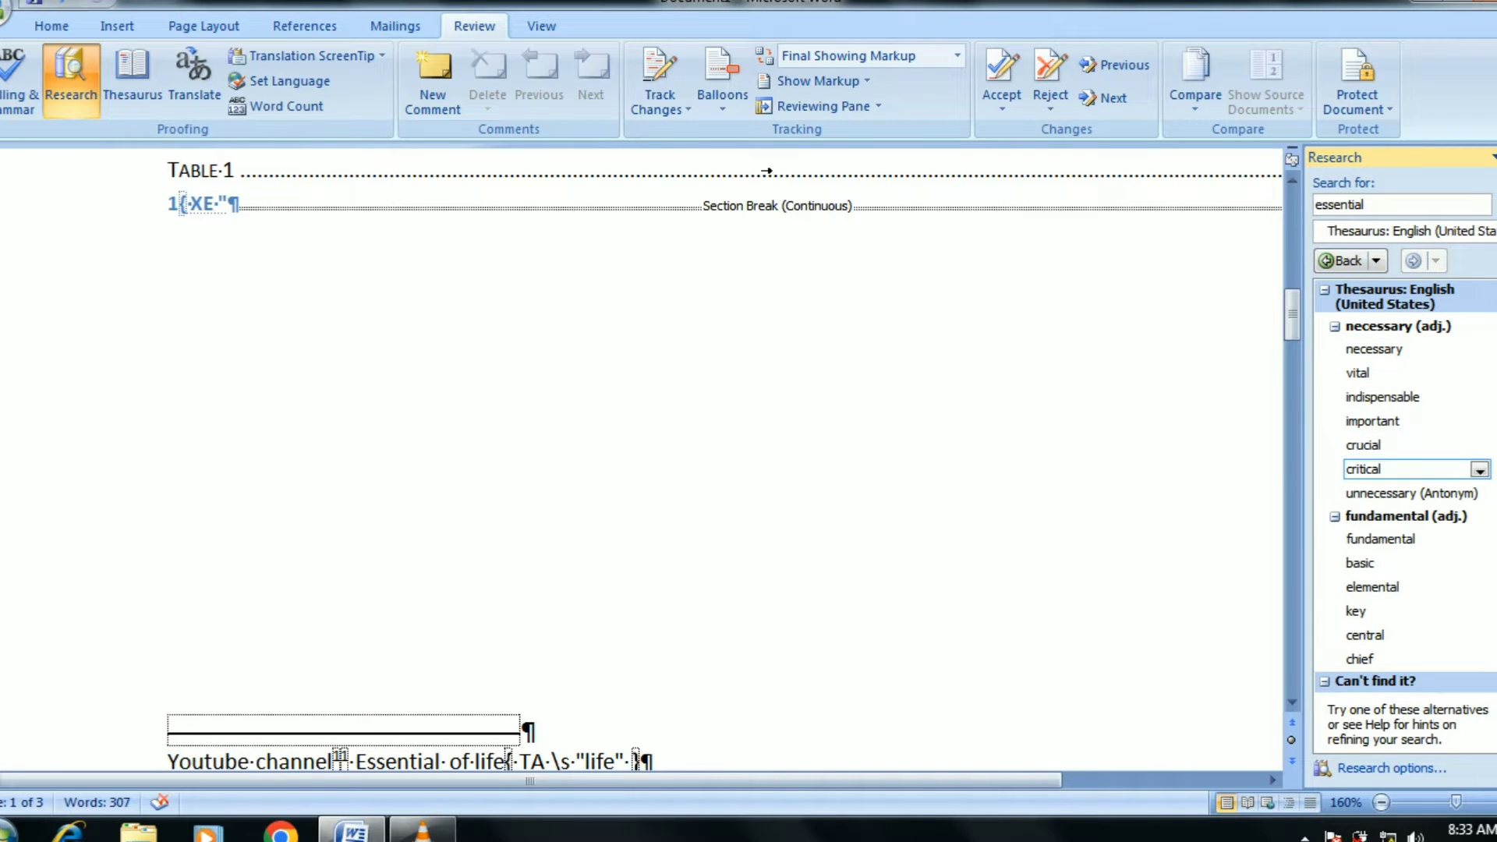
pyautogui.press('c')
pyautogui.press('b')
pyautogui.press('n')
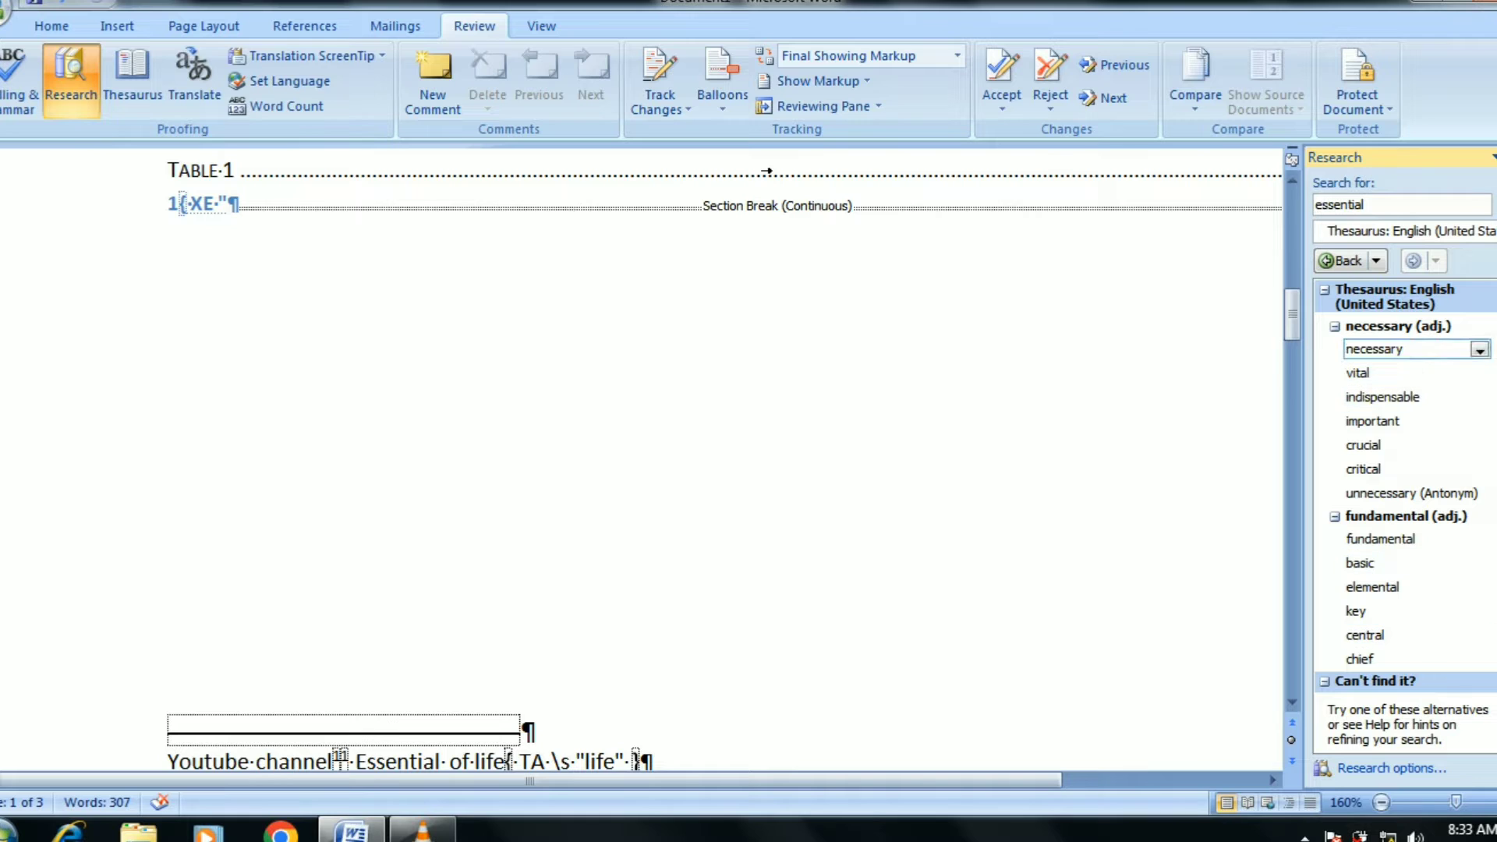
# Step: Search all reference books for "essential" and examine the Translation results and available source languages
pyautogui.click(1487, 232)
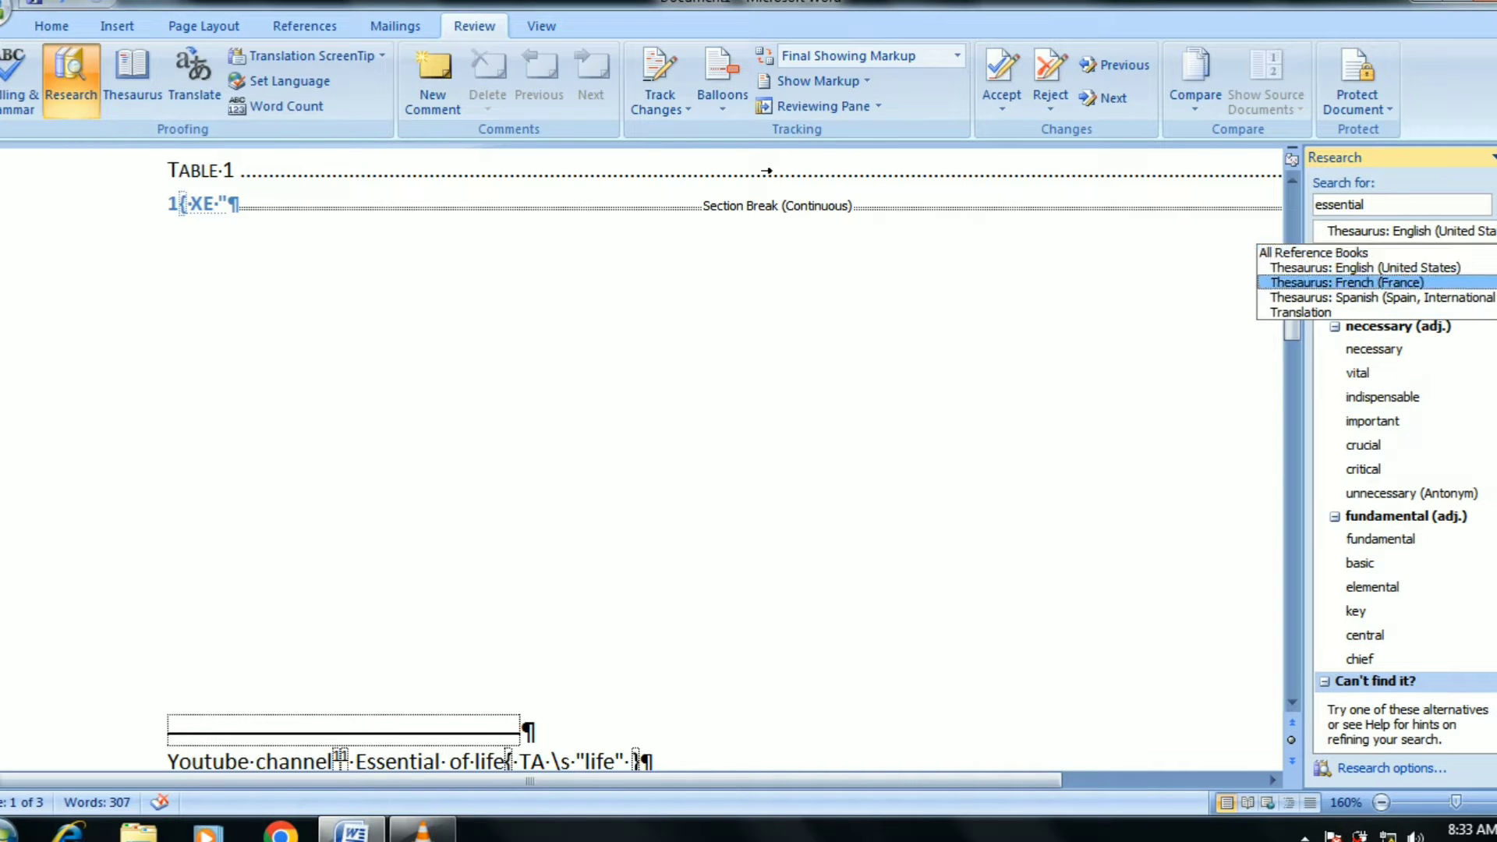
pyautogui.press('Up')
pyautogui.press('Up')
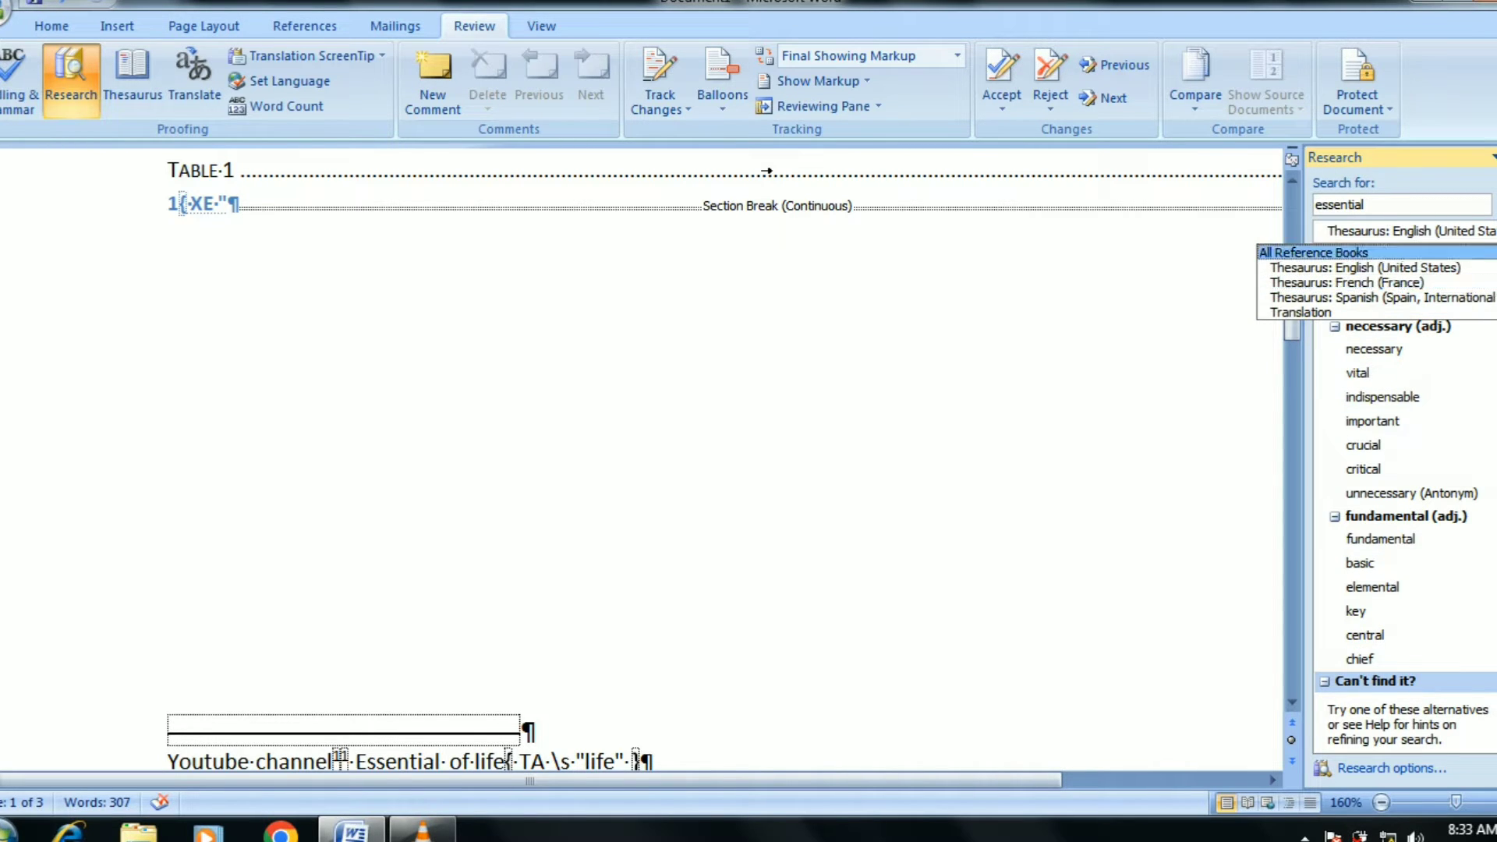
pyautogui.press('Return')
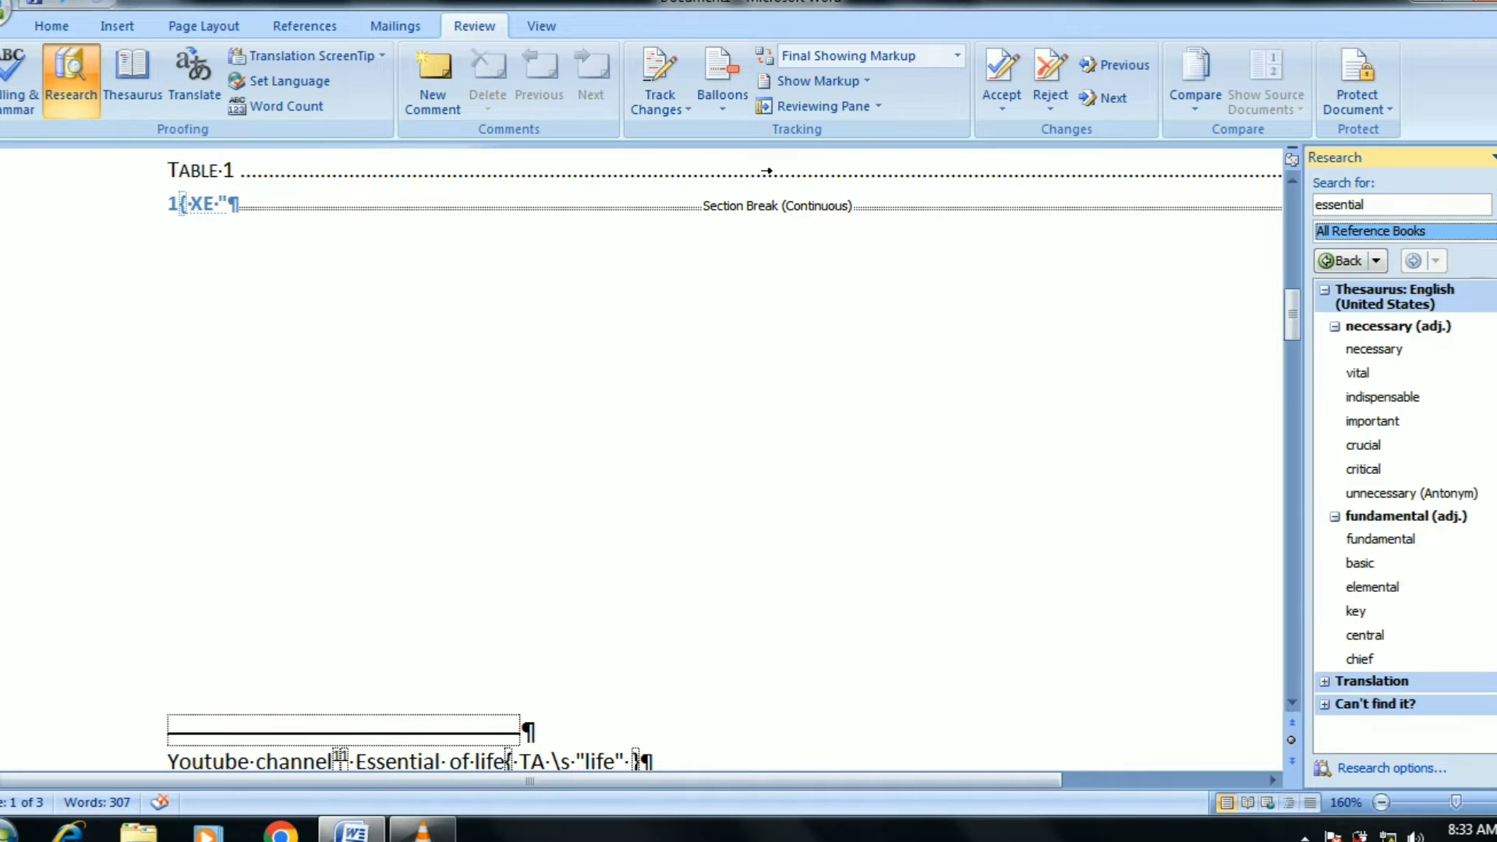
pyautogui.click(1496, 205)
pyautogui.click(1371, 682)
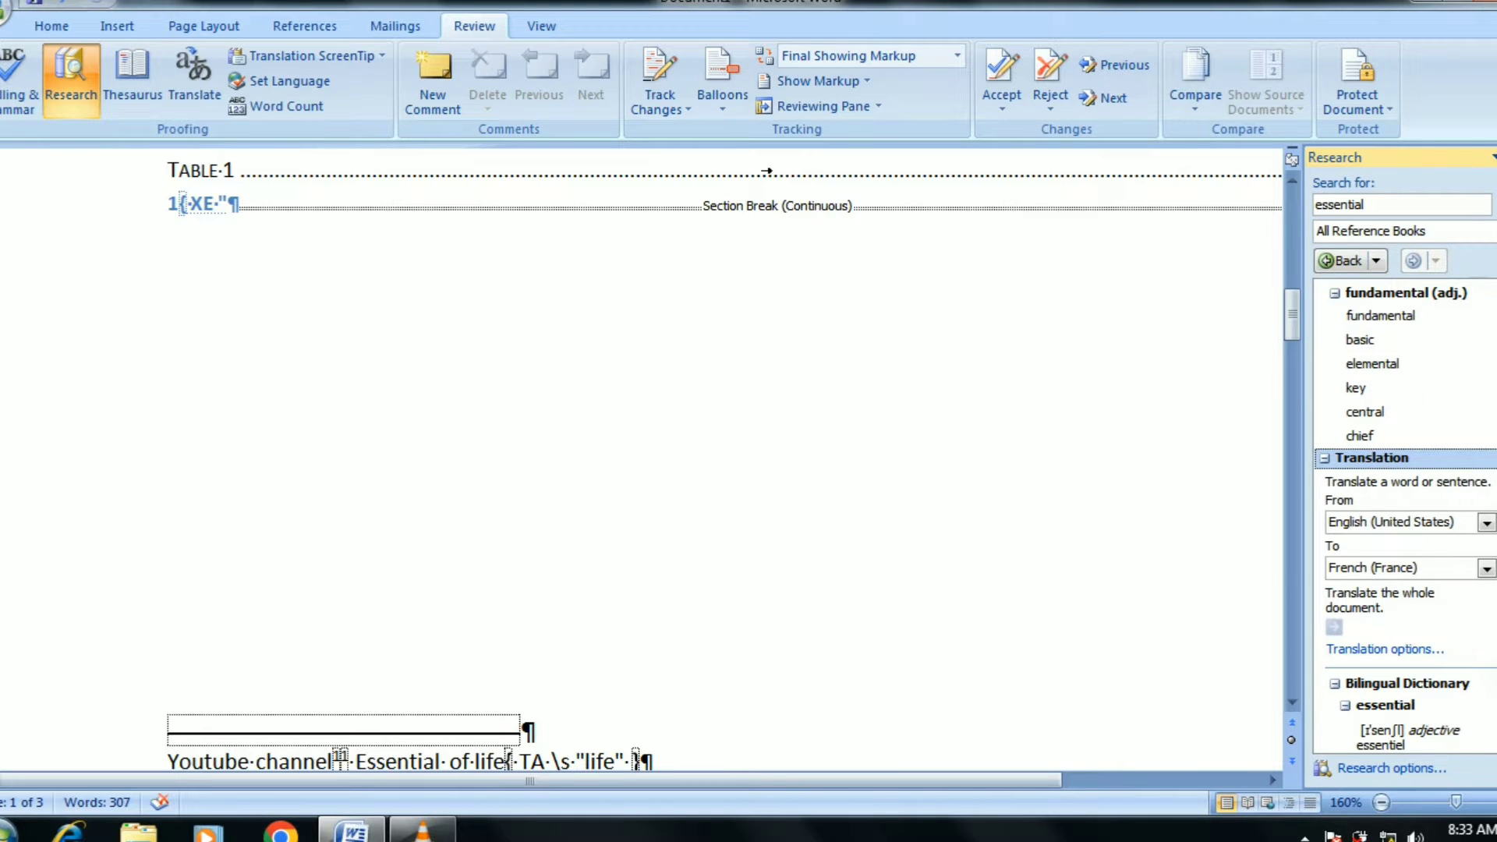
pyautogui.click(1486, 522)
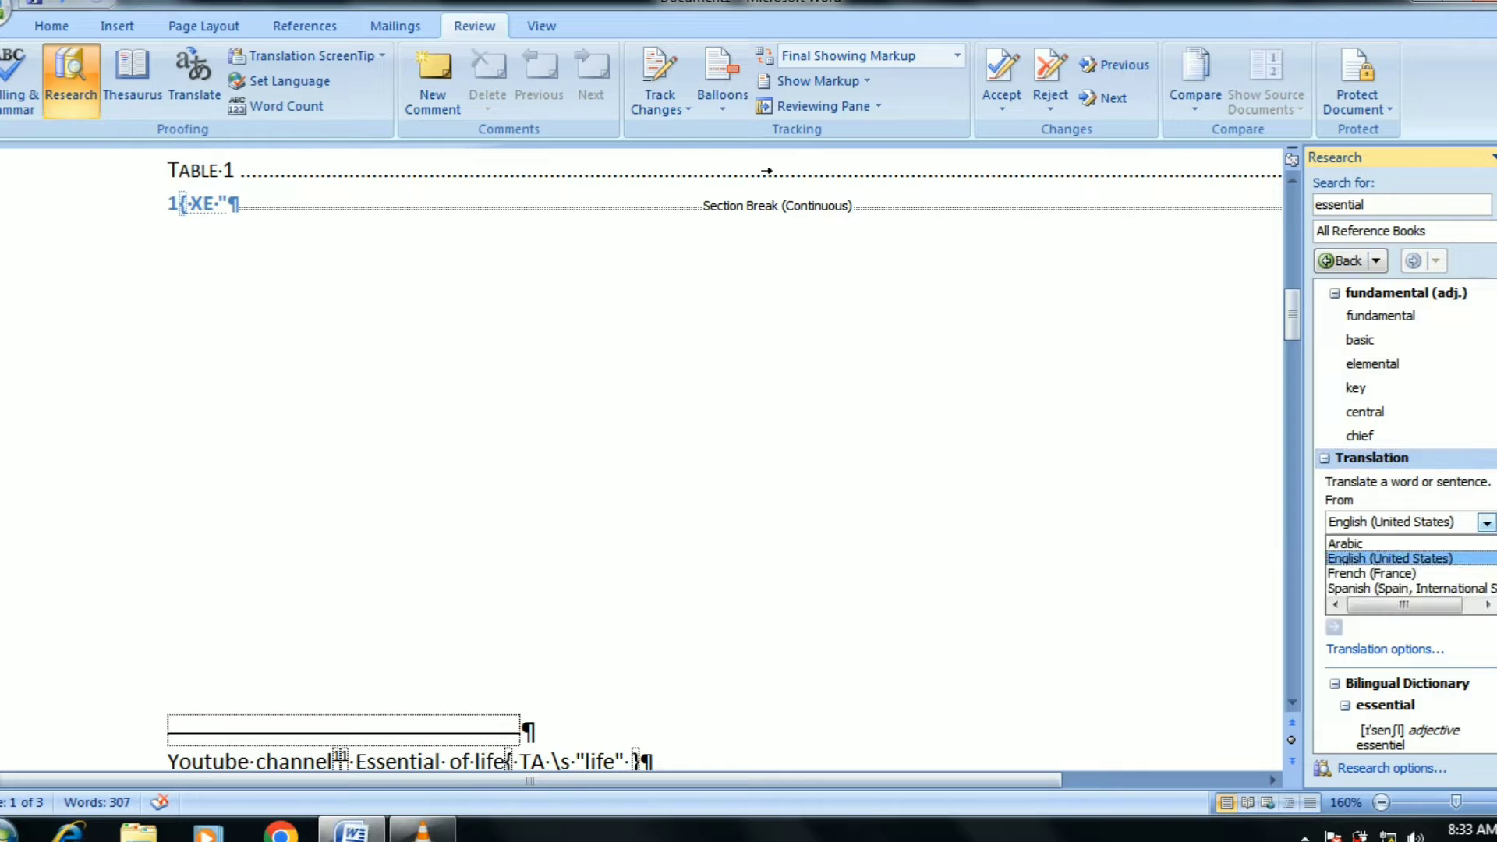
pyautogui.click(1486, 522)
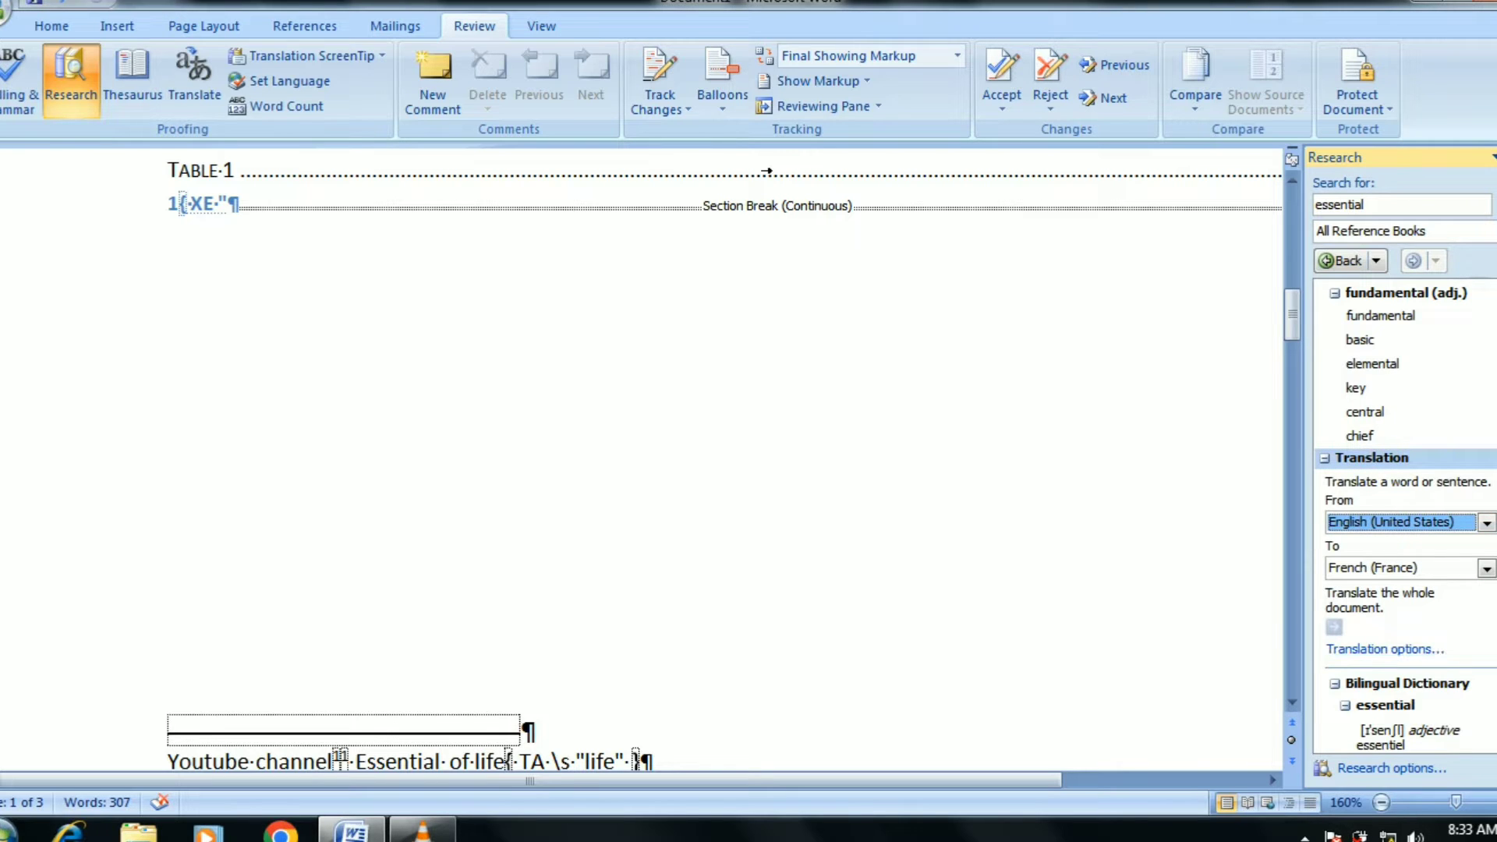
pyautogui.scroll(-1, 1405, 515)
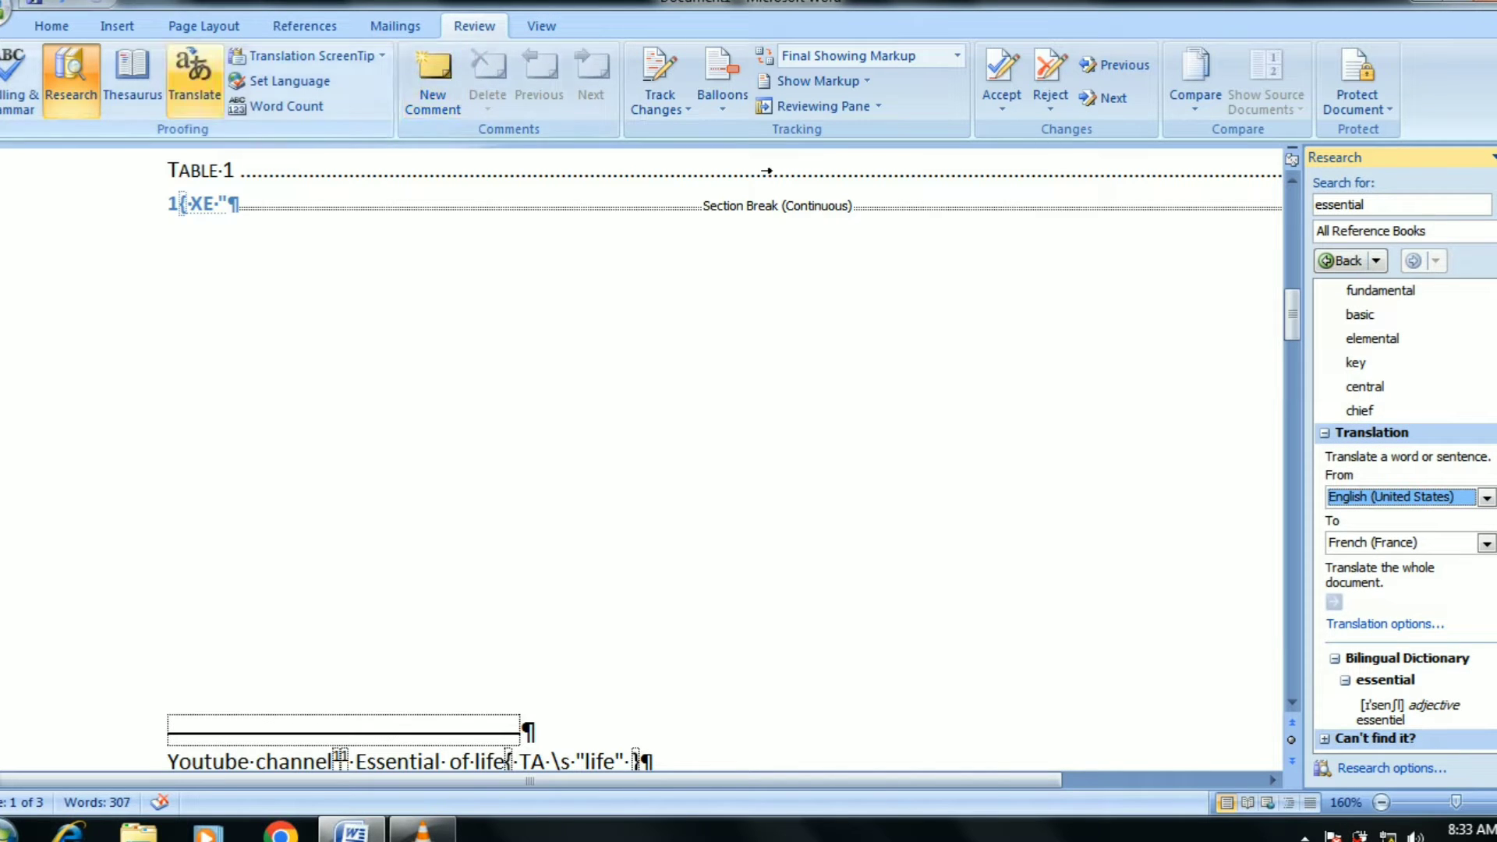
# Step: Look up "Essential" with the Thesaurus command and check which reference books are available
pyautogui.click(133, 78)
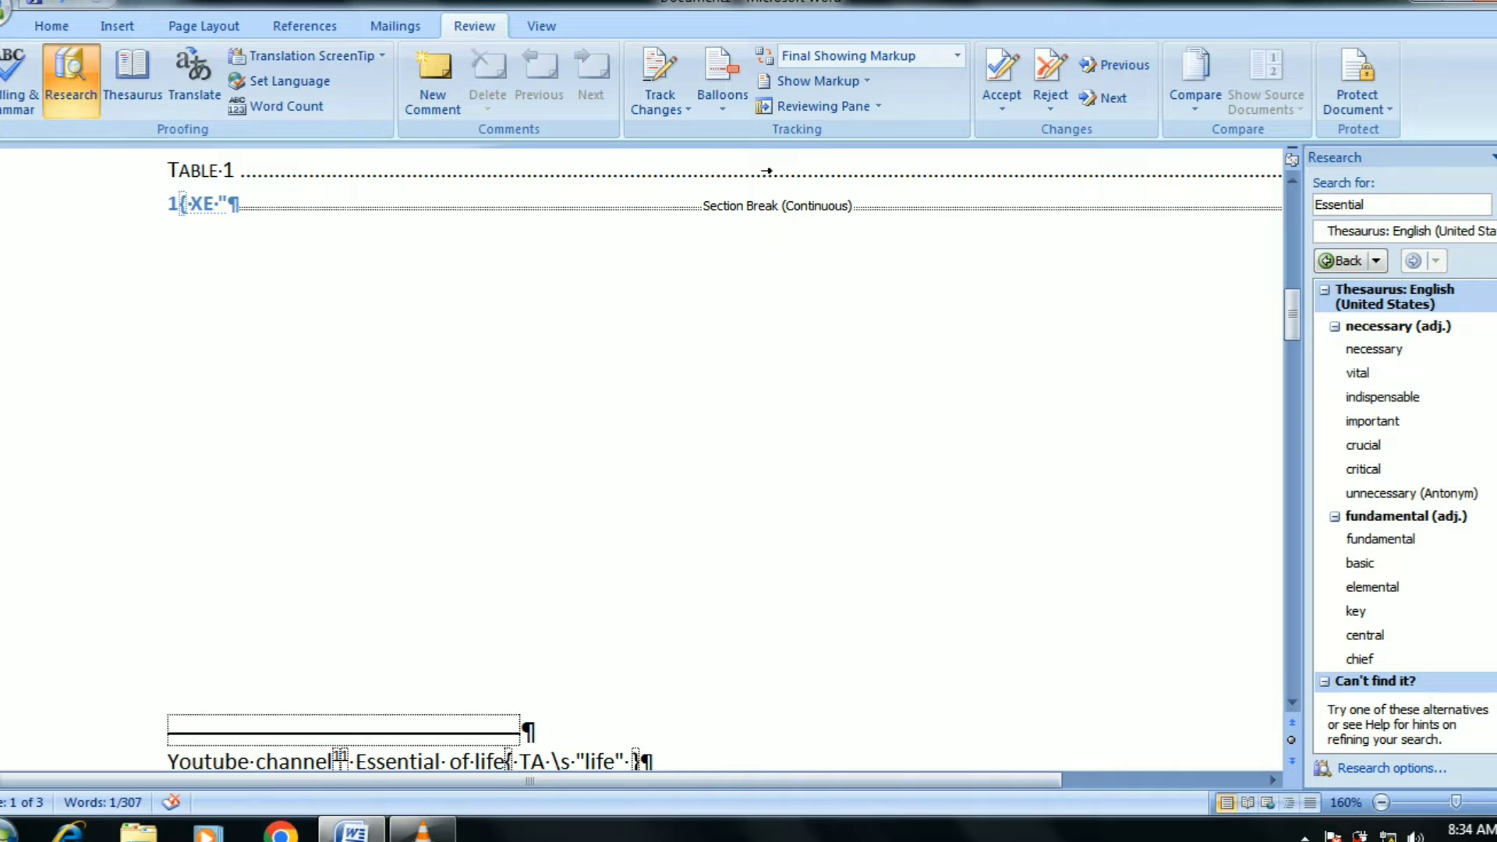
pyautogui.click(1324, 290)
pyautogui.click(1325, 290)
pyautogui.click(1492, 231)
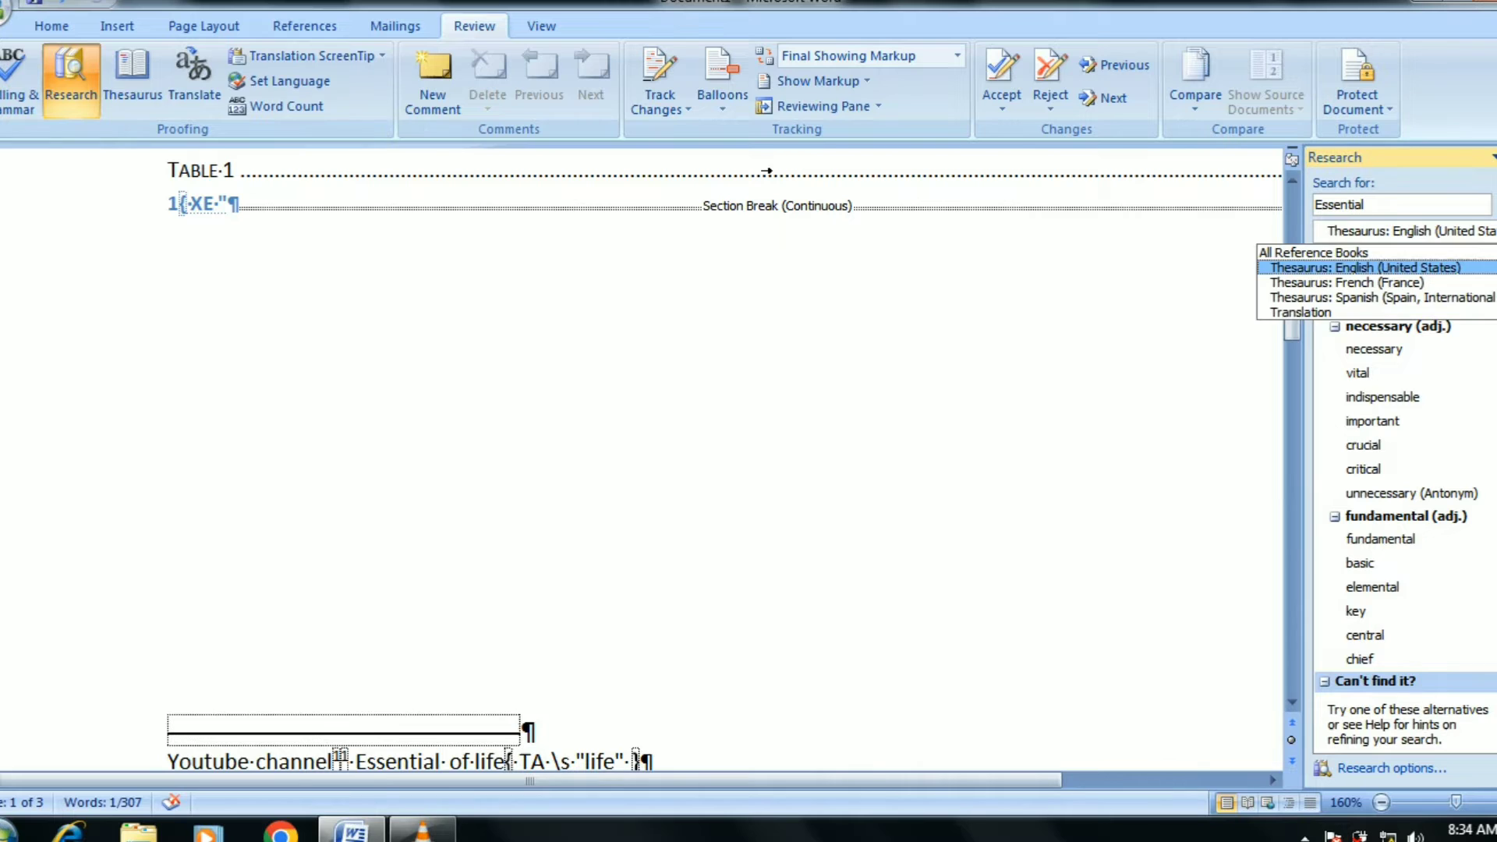
pyautogui.click(1492, 232)
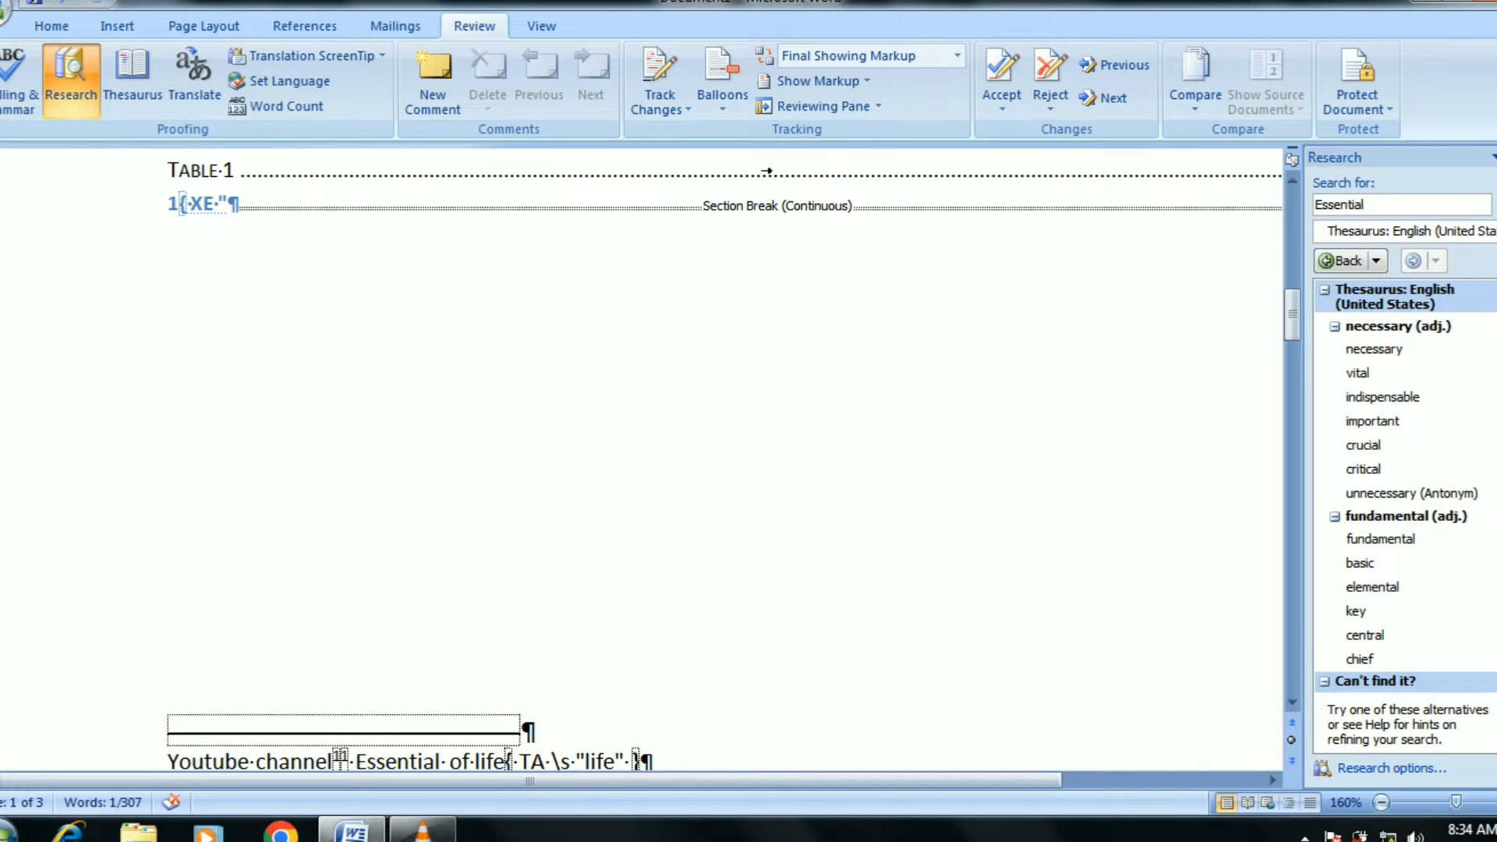
# Step: Look up the translation of "Essential" from English (United States) to French (France)
pyautogui.click(193, 74)
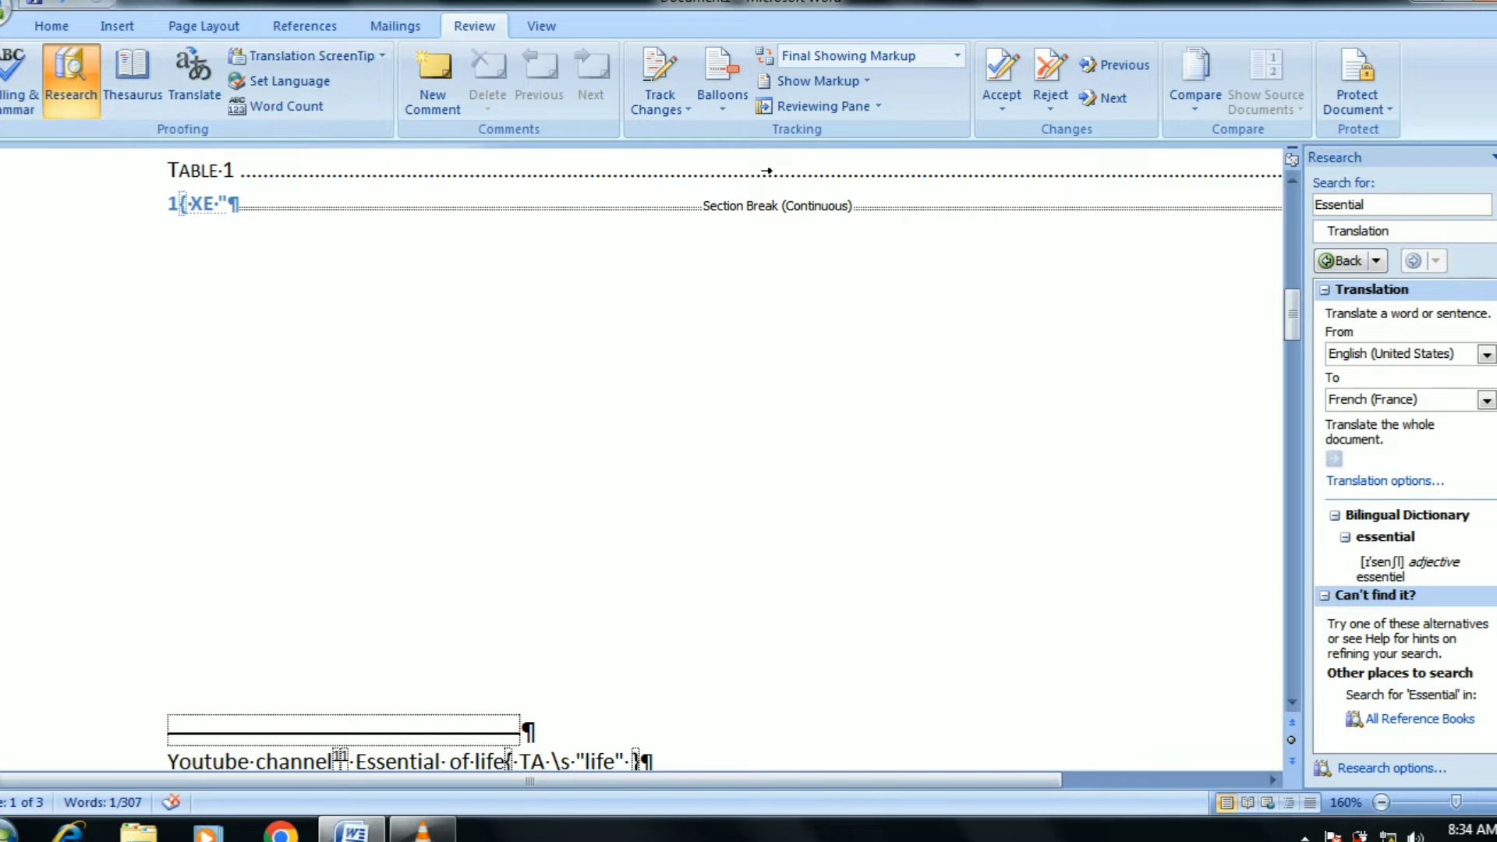
pyautogui.click(1492, 232)
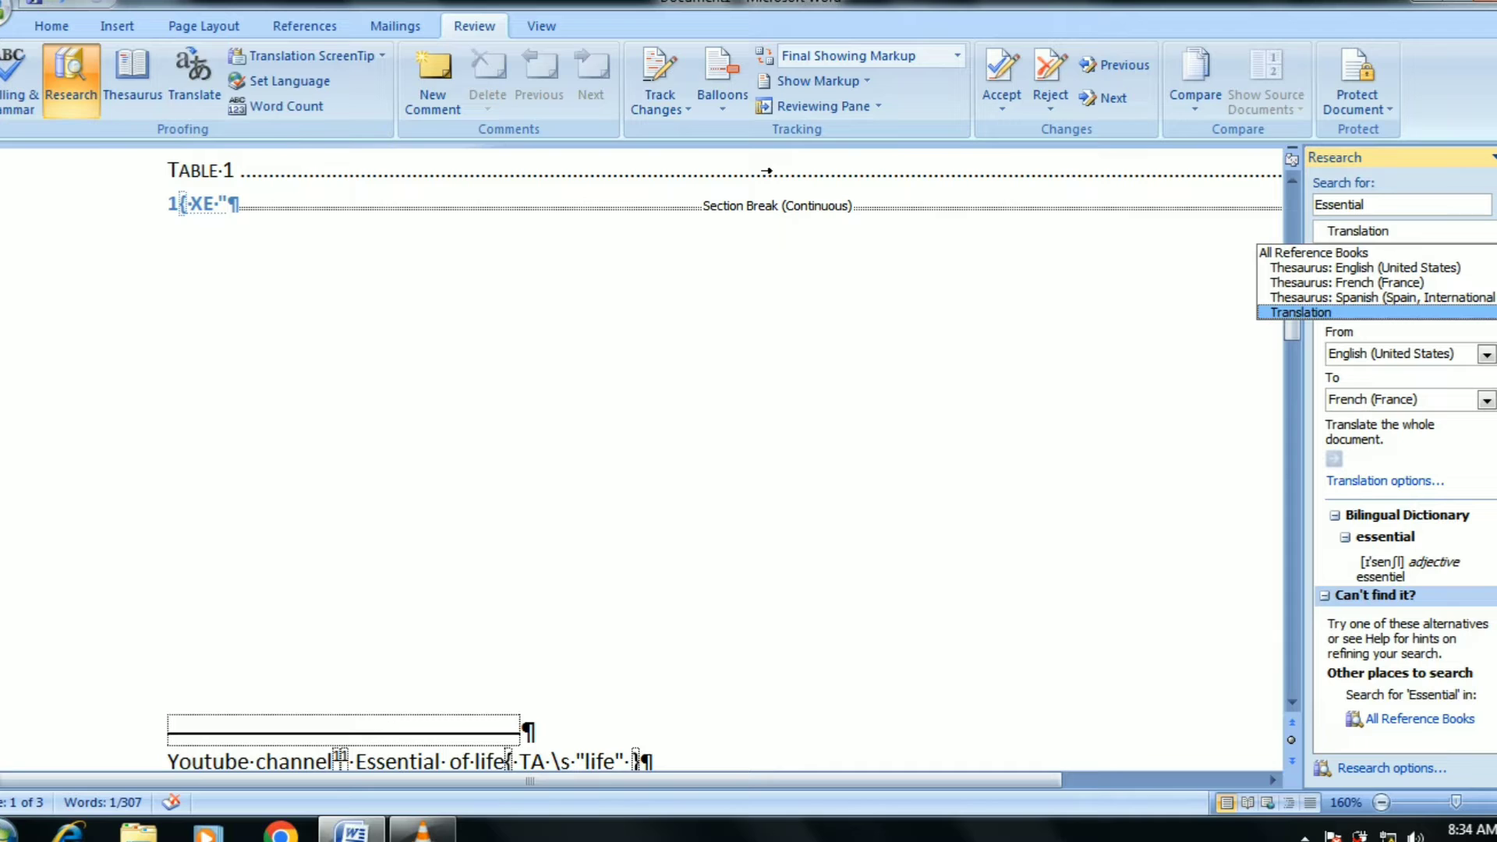
pyautogui.press('Return')
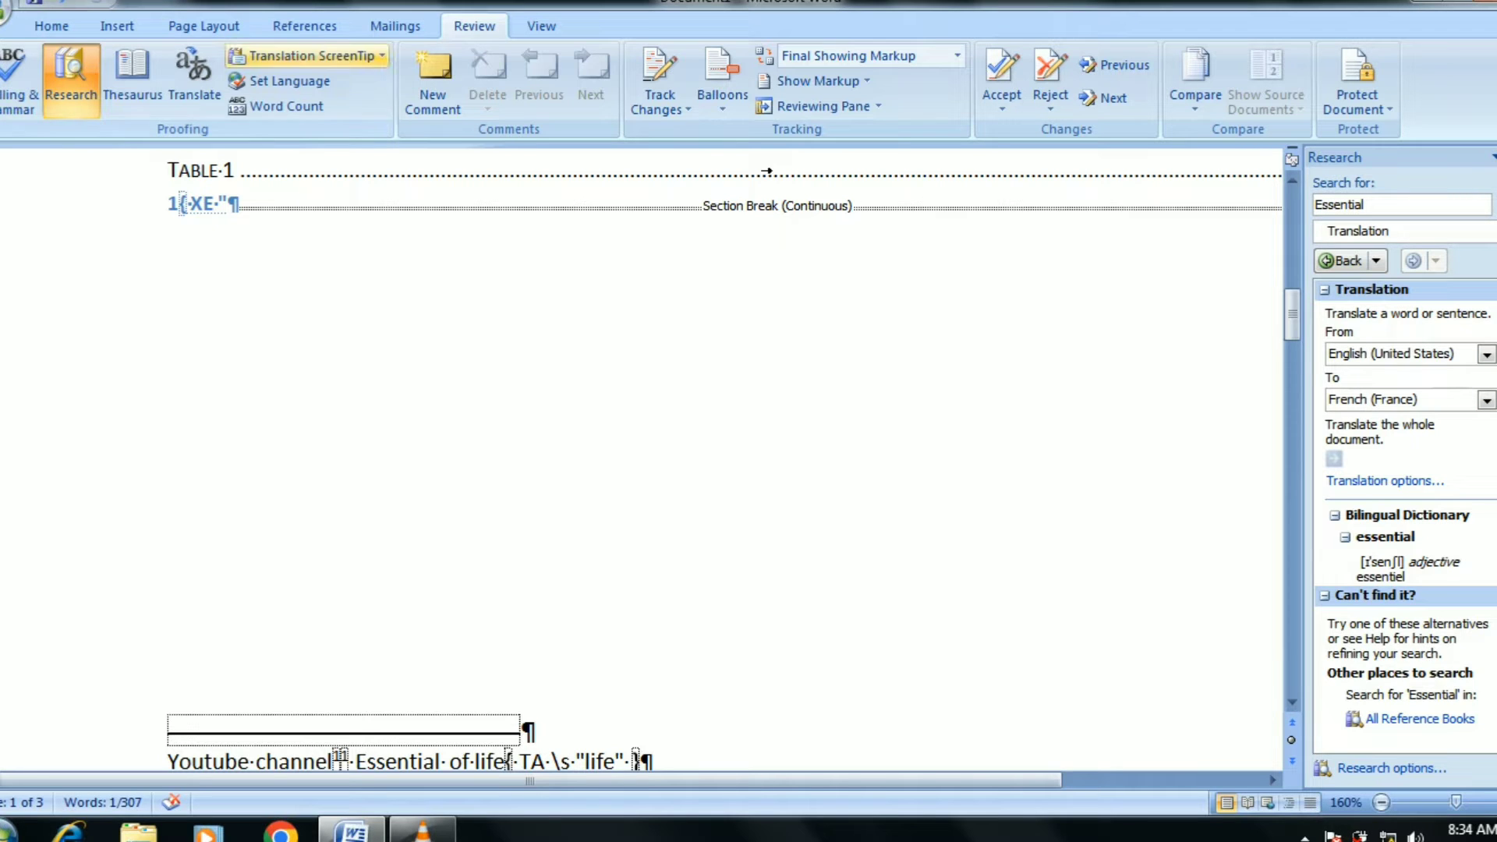
# Step: View the proofing language options for the selected text, and view the document's word count statistics
pyautogui.click(289, 80)
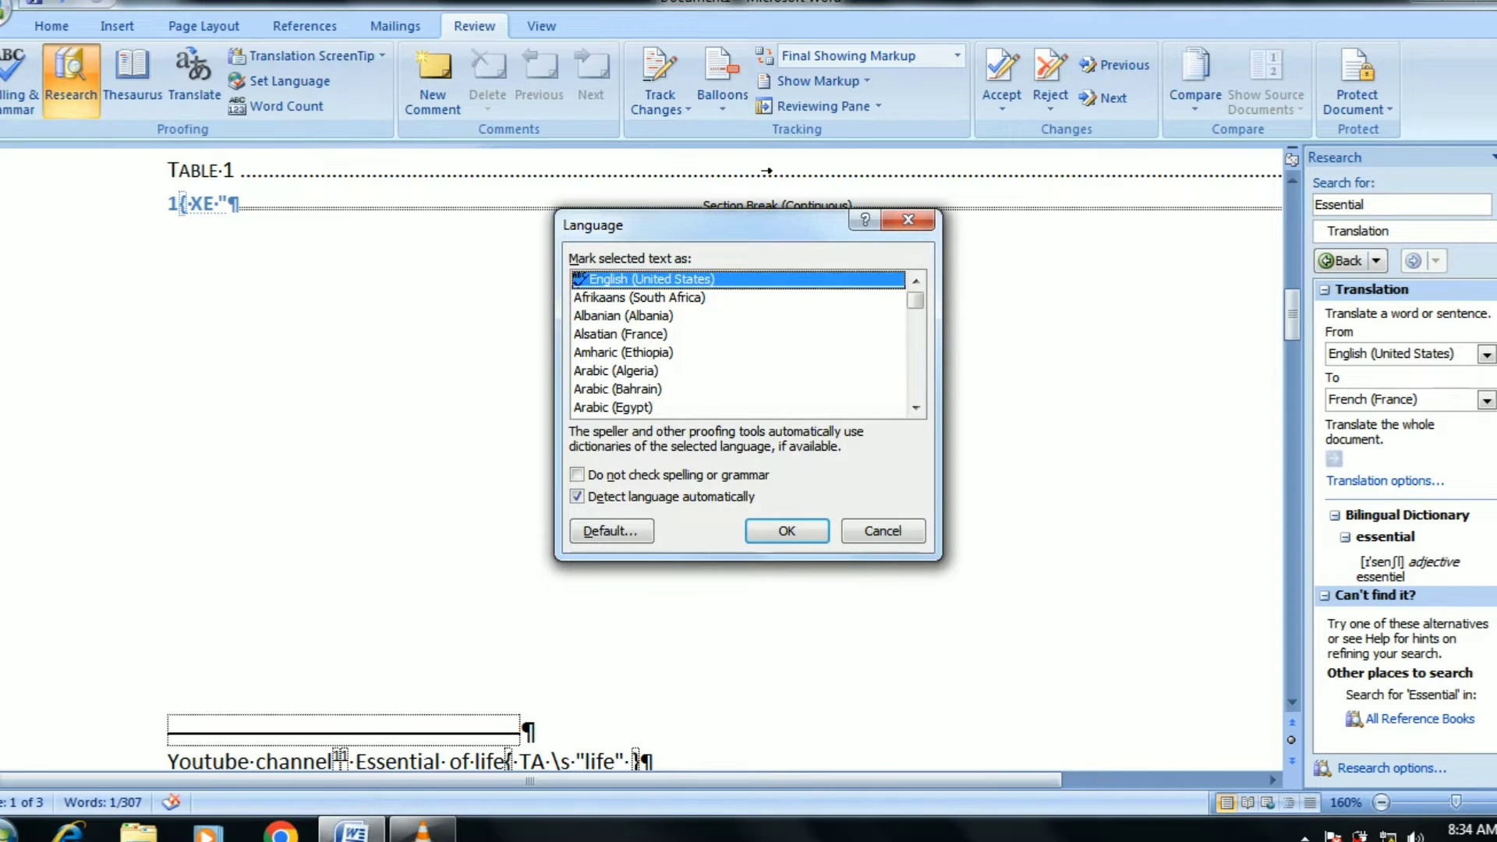
pyautogui.click(908, 220)
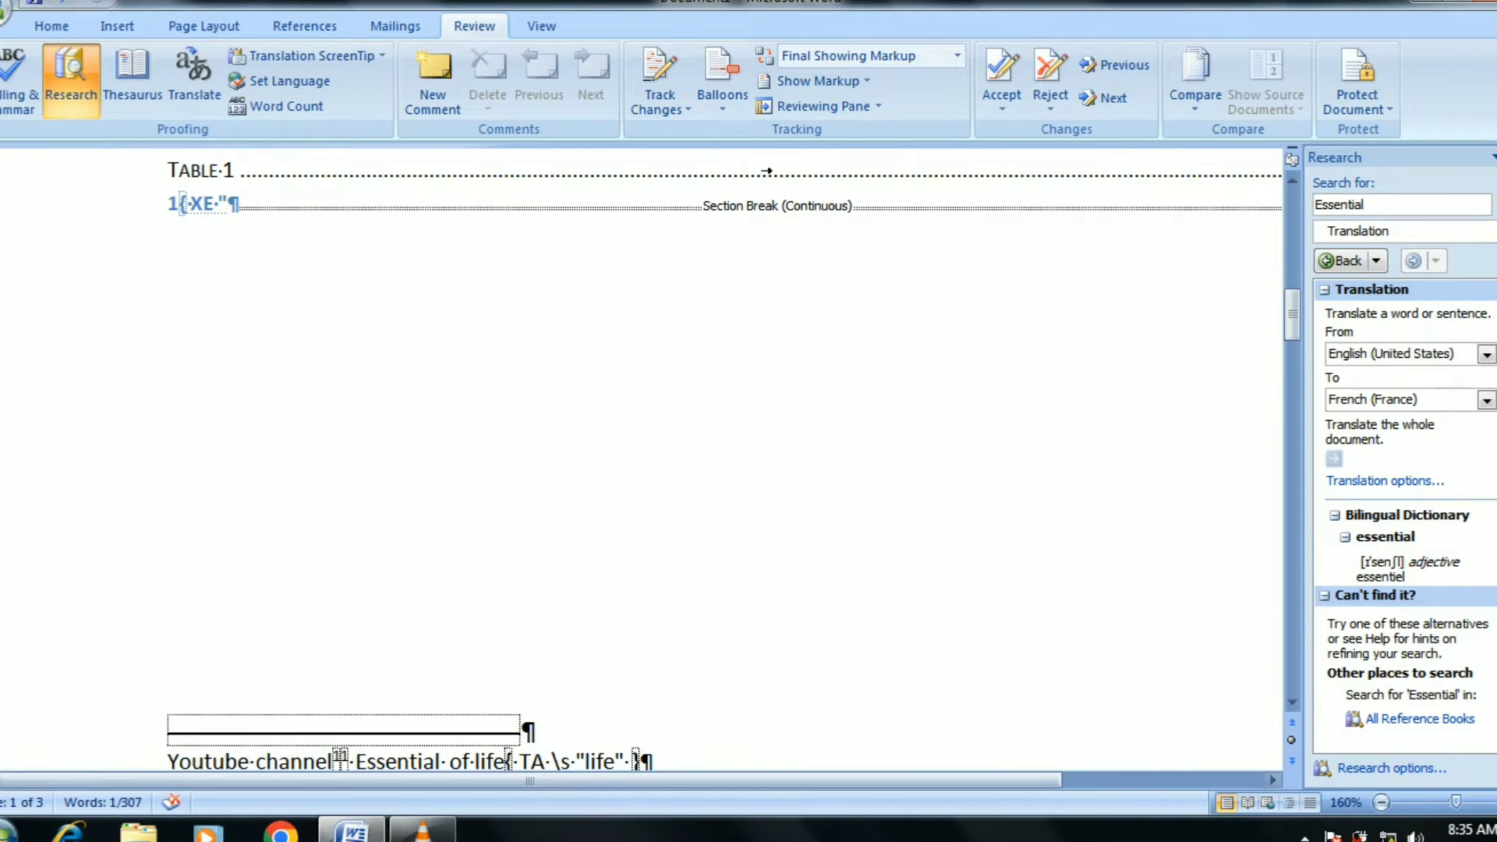
pyautogui.click(227, 762)
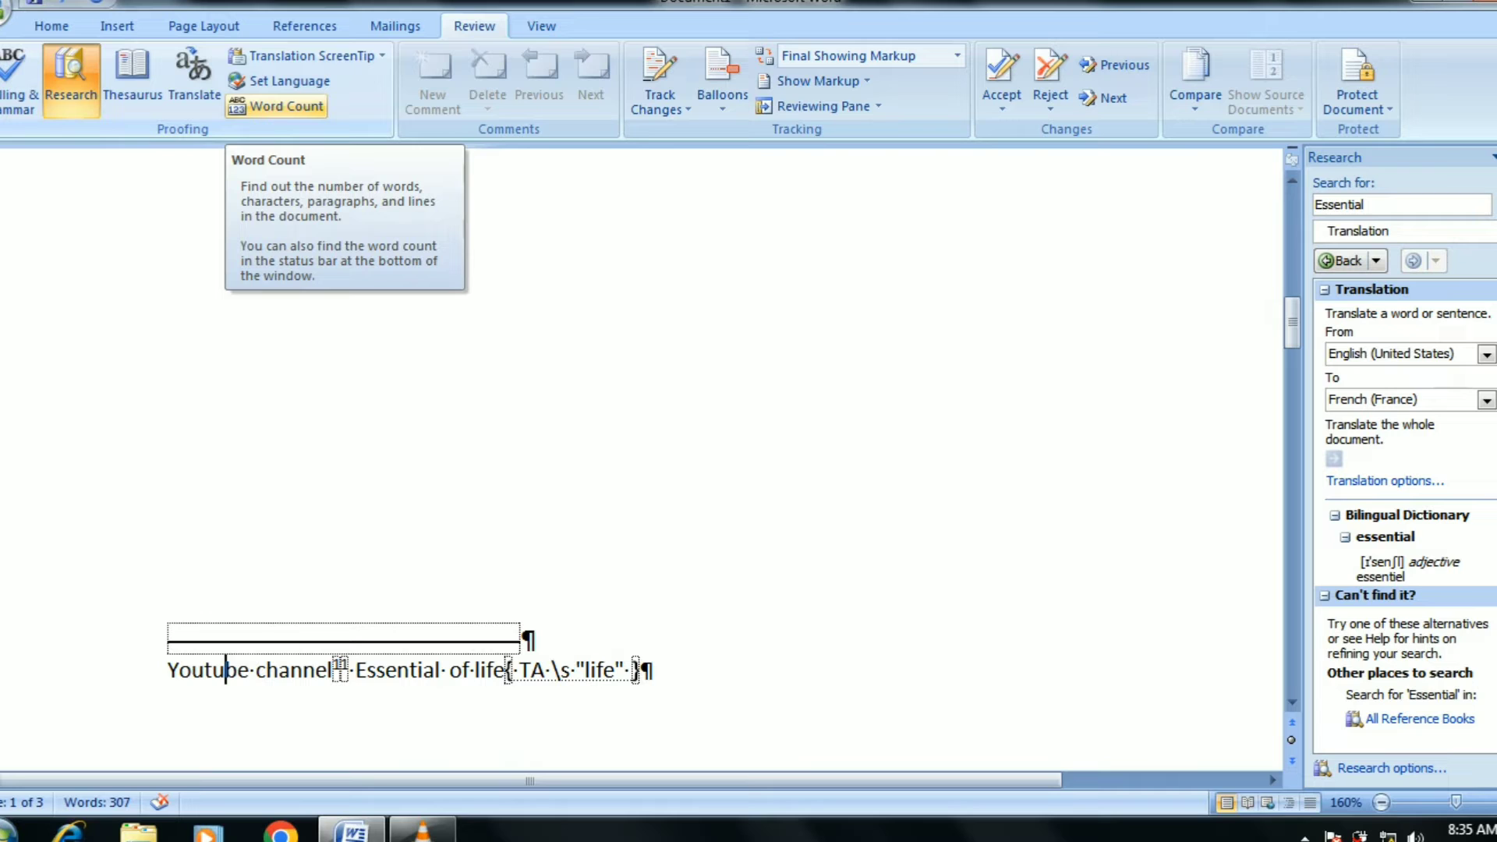
pyautogui.click(276, 106)
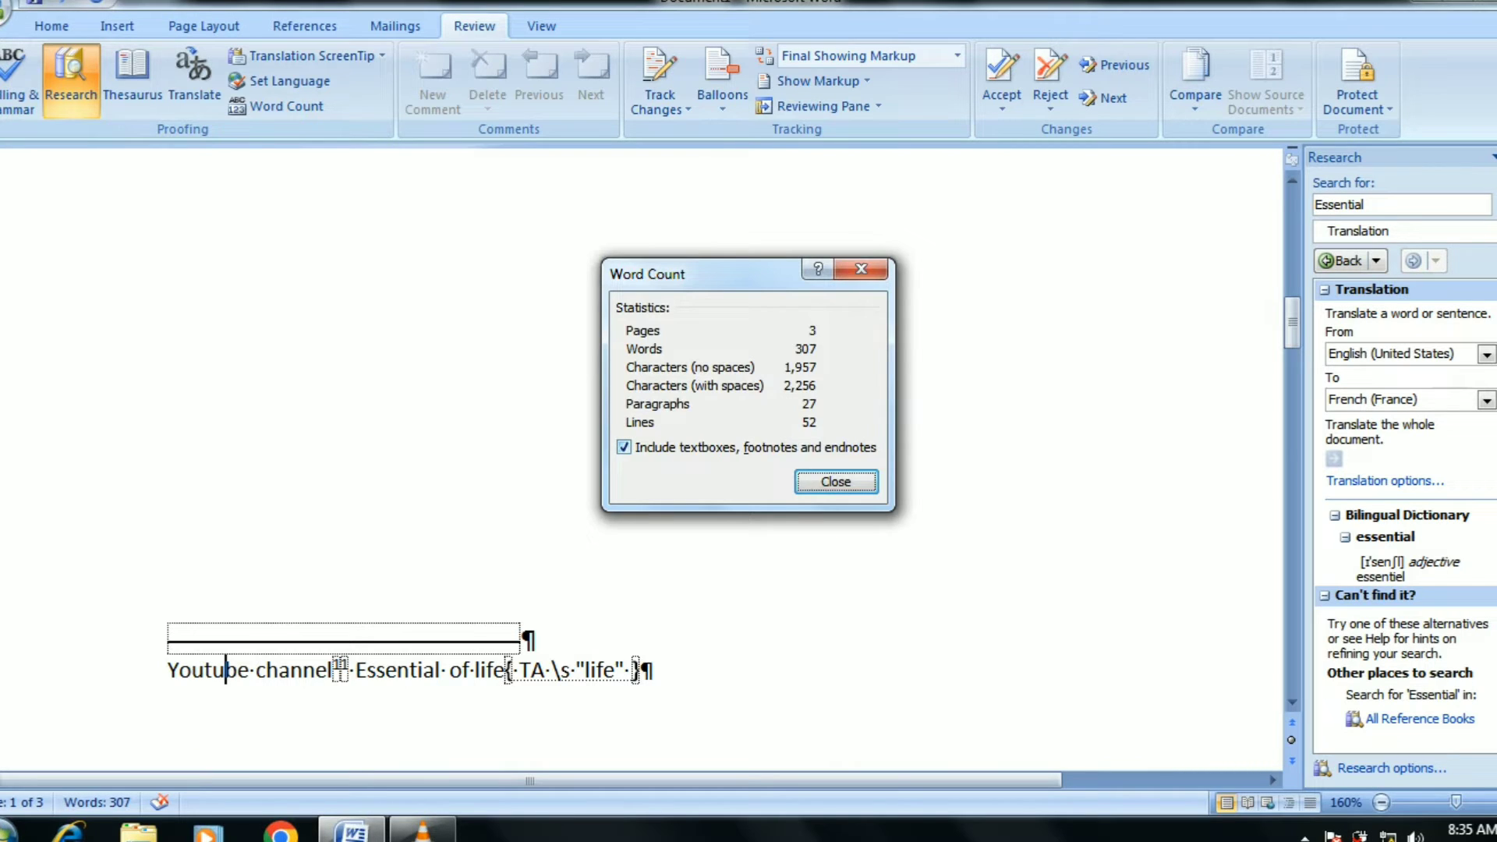
pyautogui.press('Return')
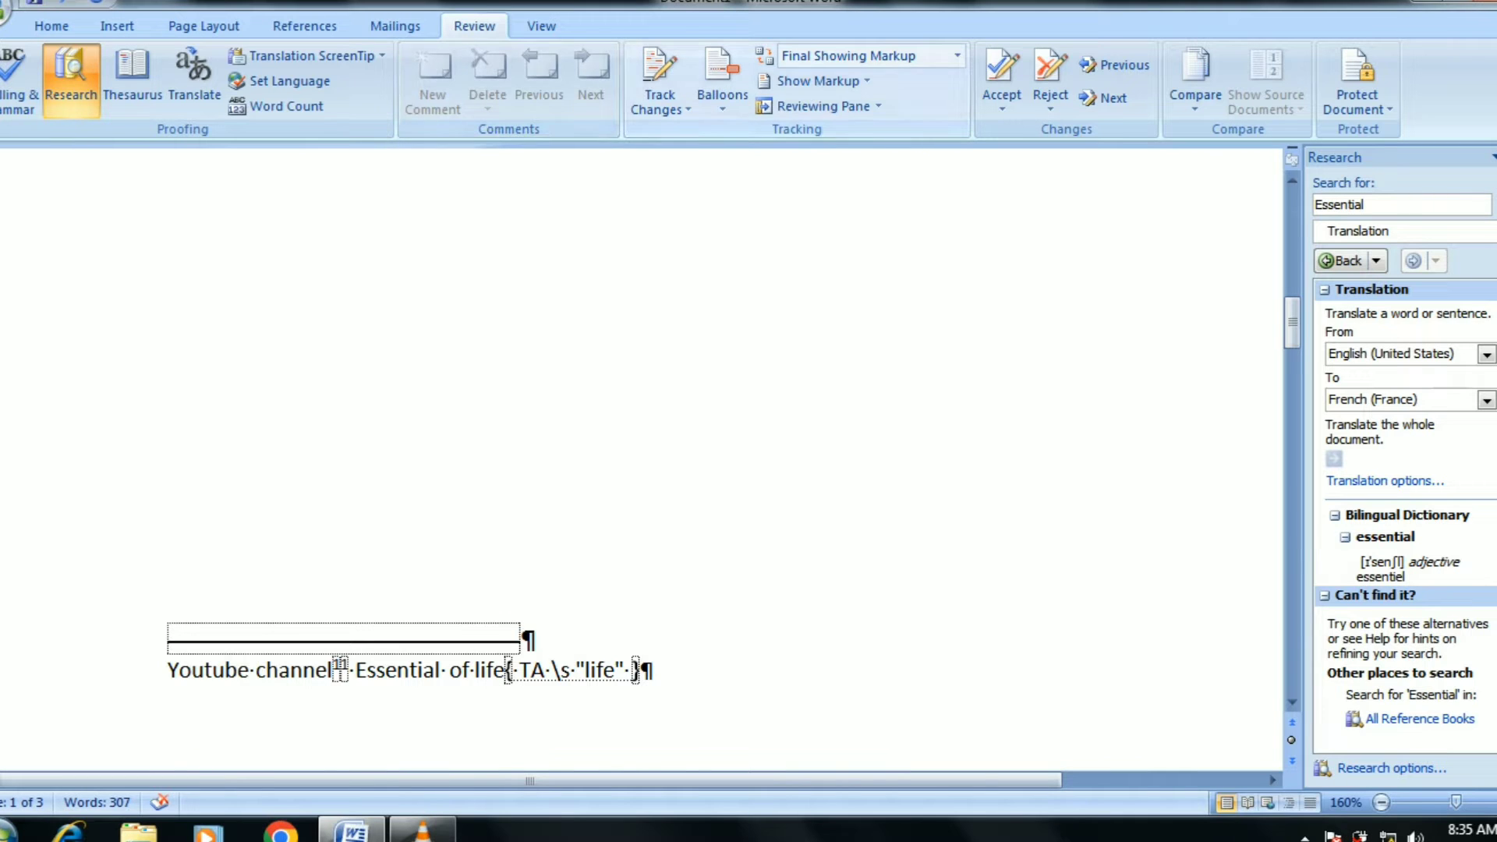
# Step: Attach a comment reading "life" to the blue paragraph on page 2, and delete that comment
pyautogui.click(732, 311)
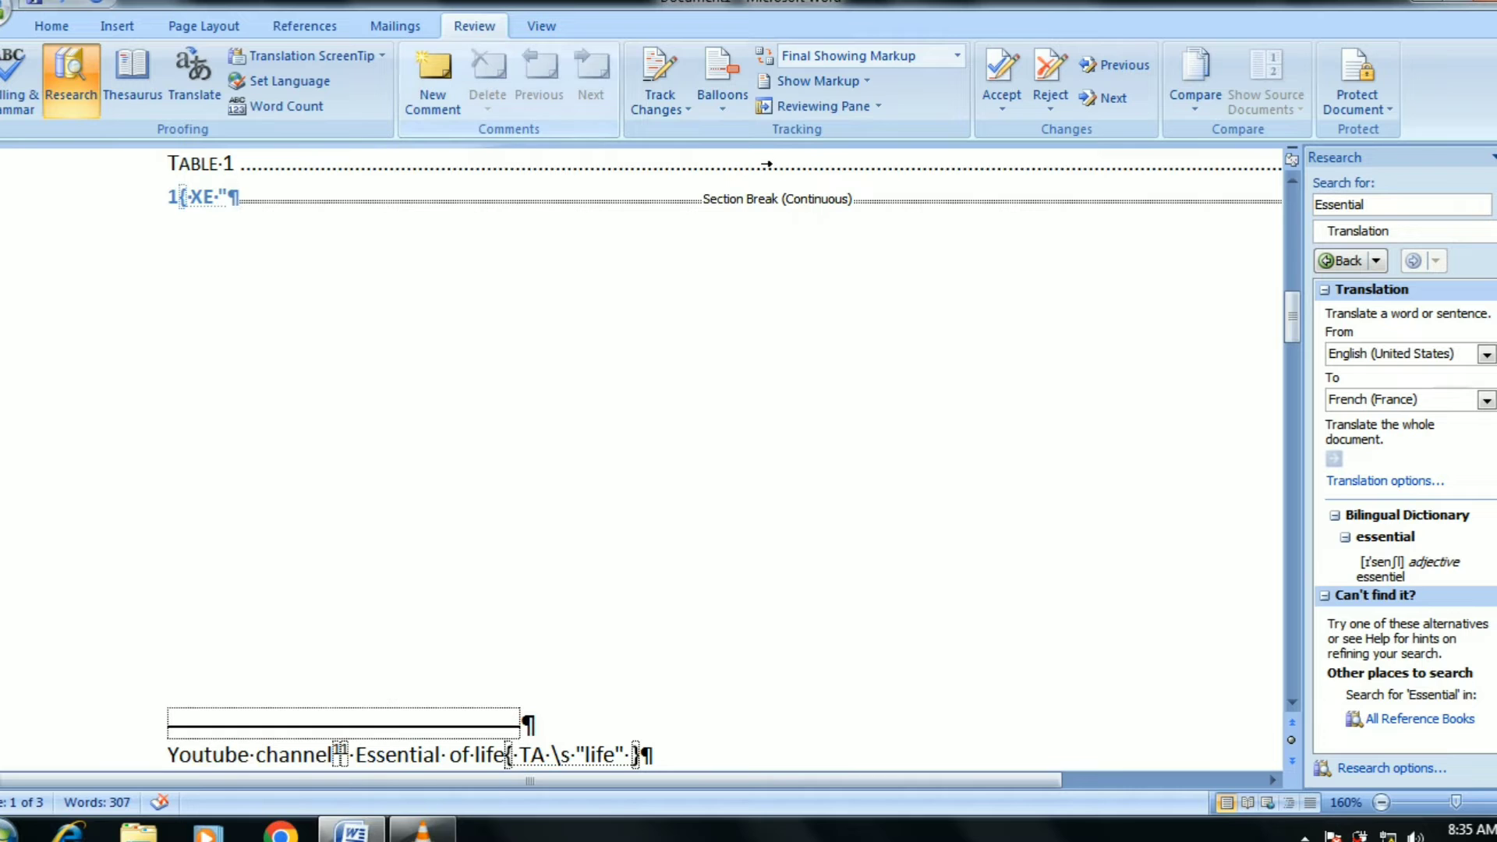
pyautogui.click(433, 78)
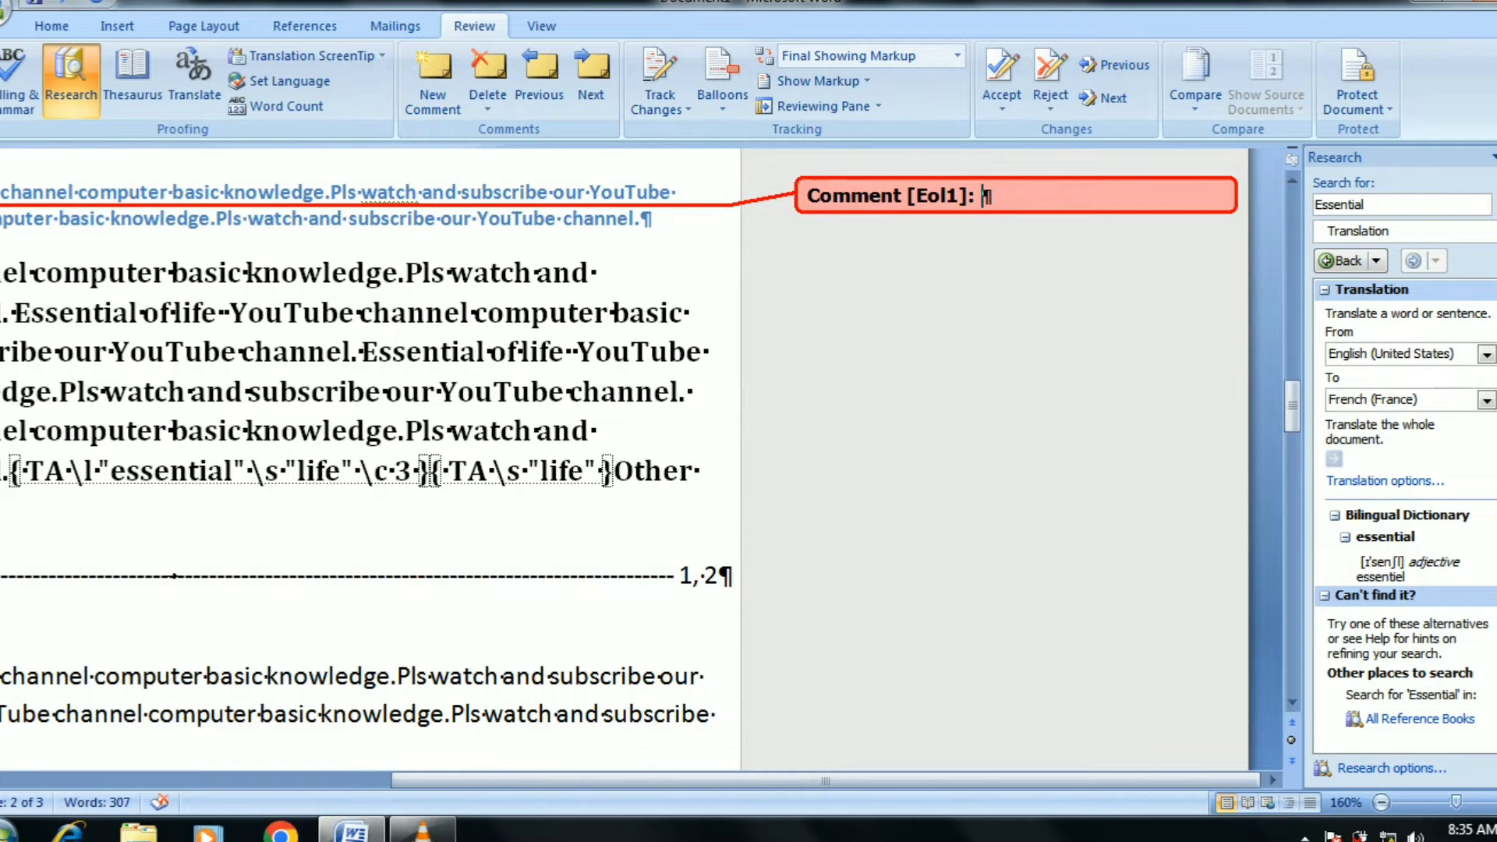
pyautogui.write('life')
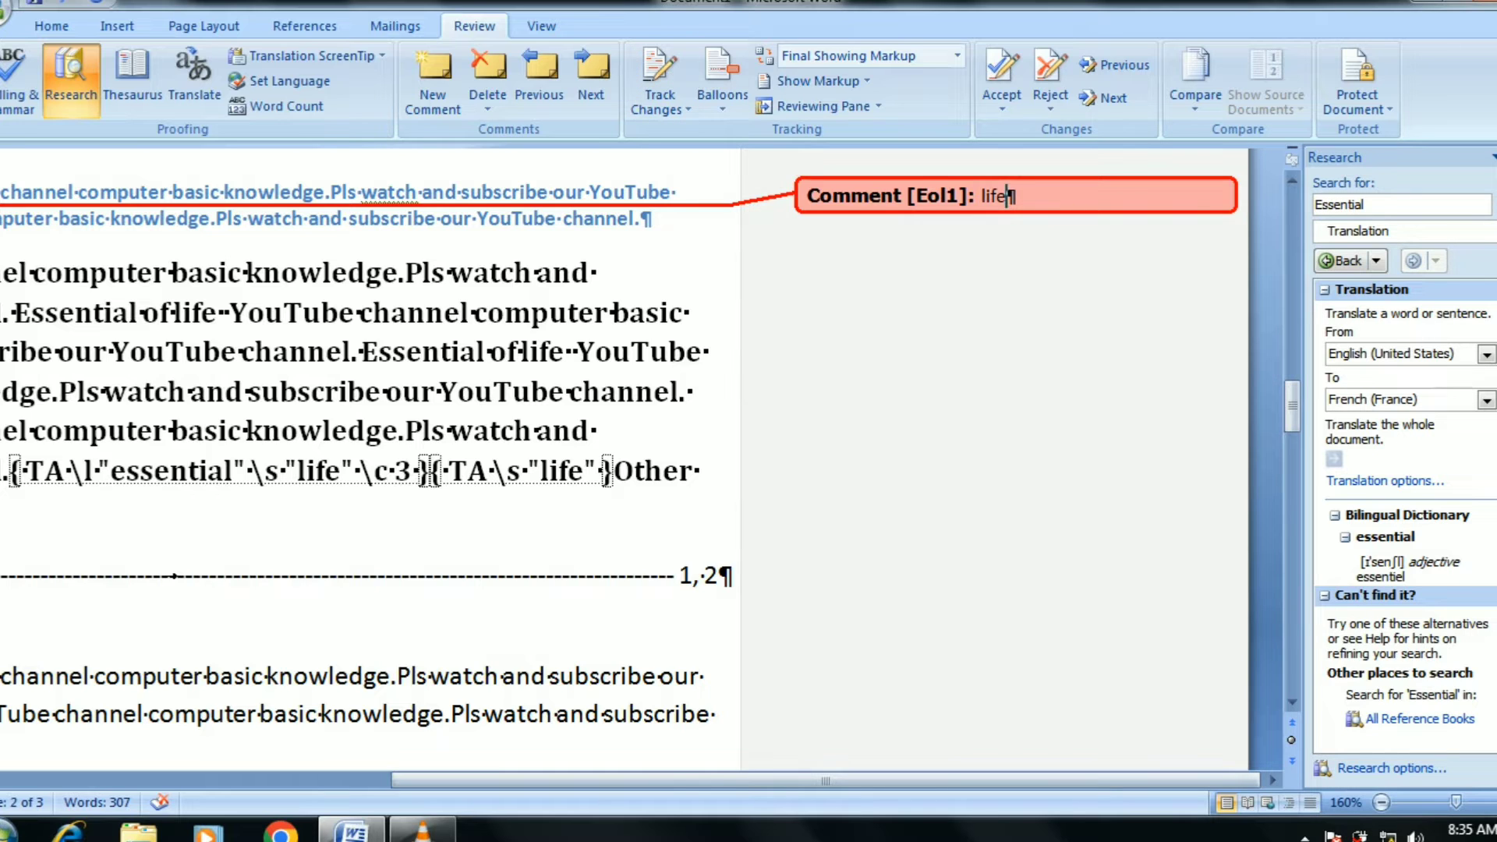
pyautogui.click(488, 109)
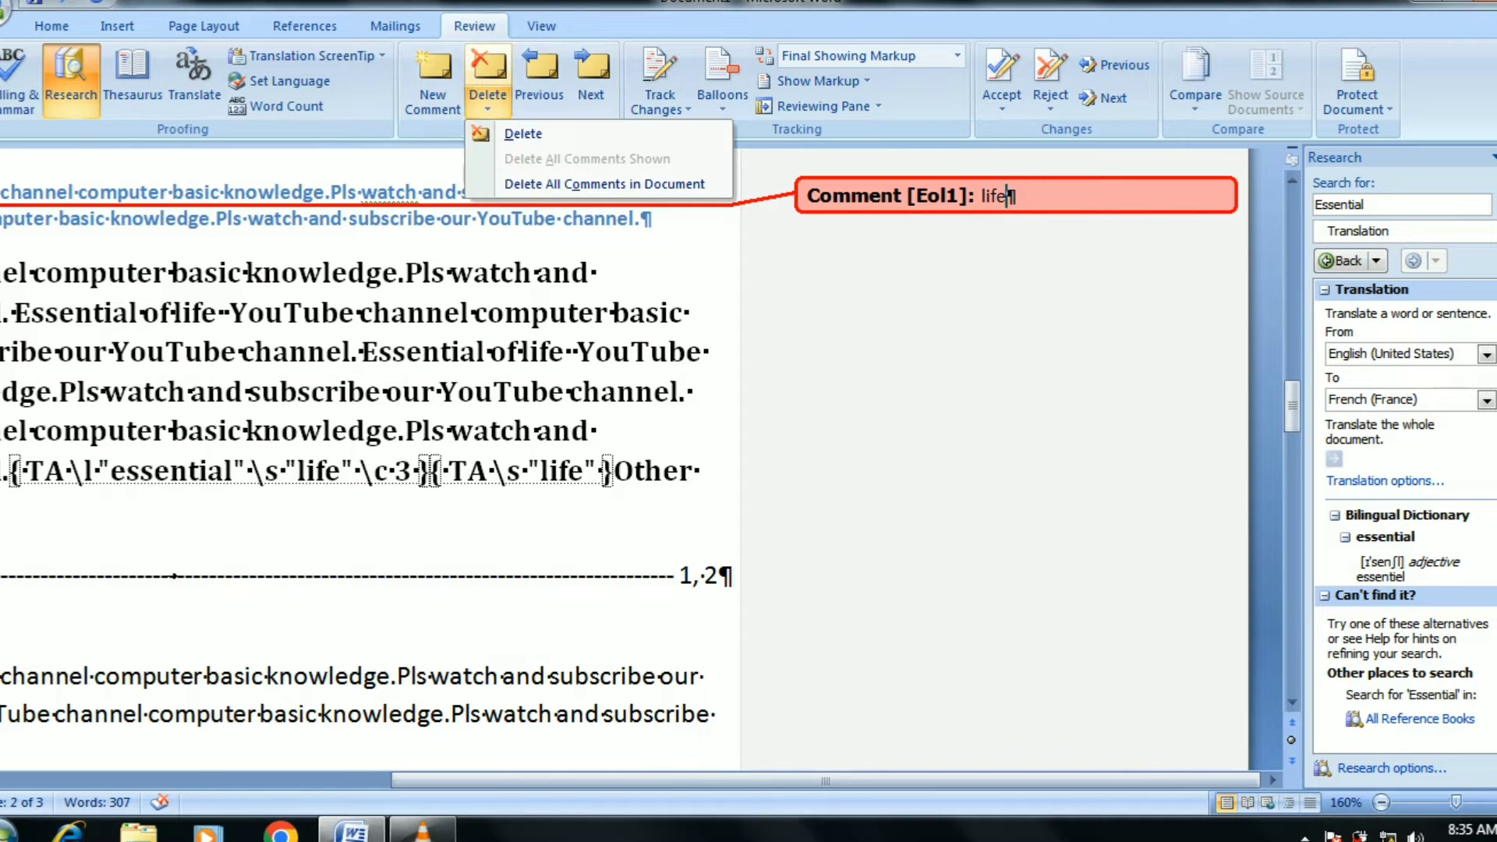
pyautogui.click(522, 134)
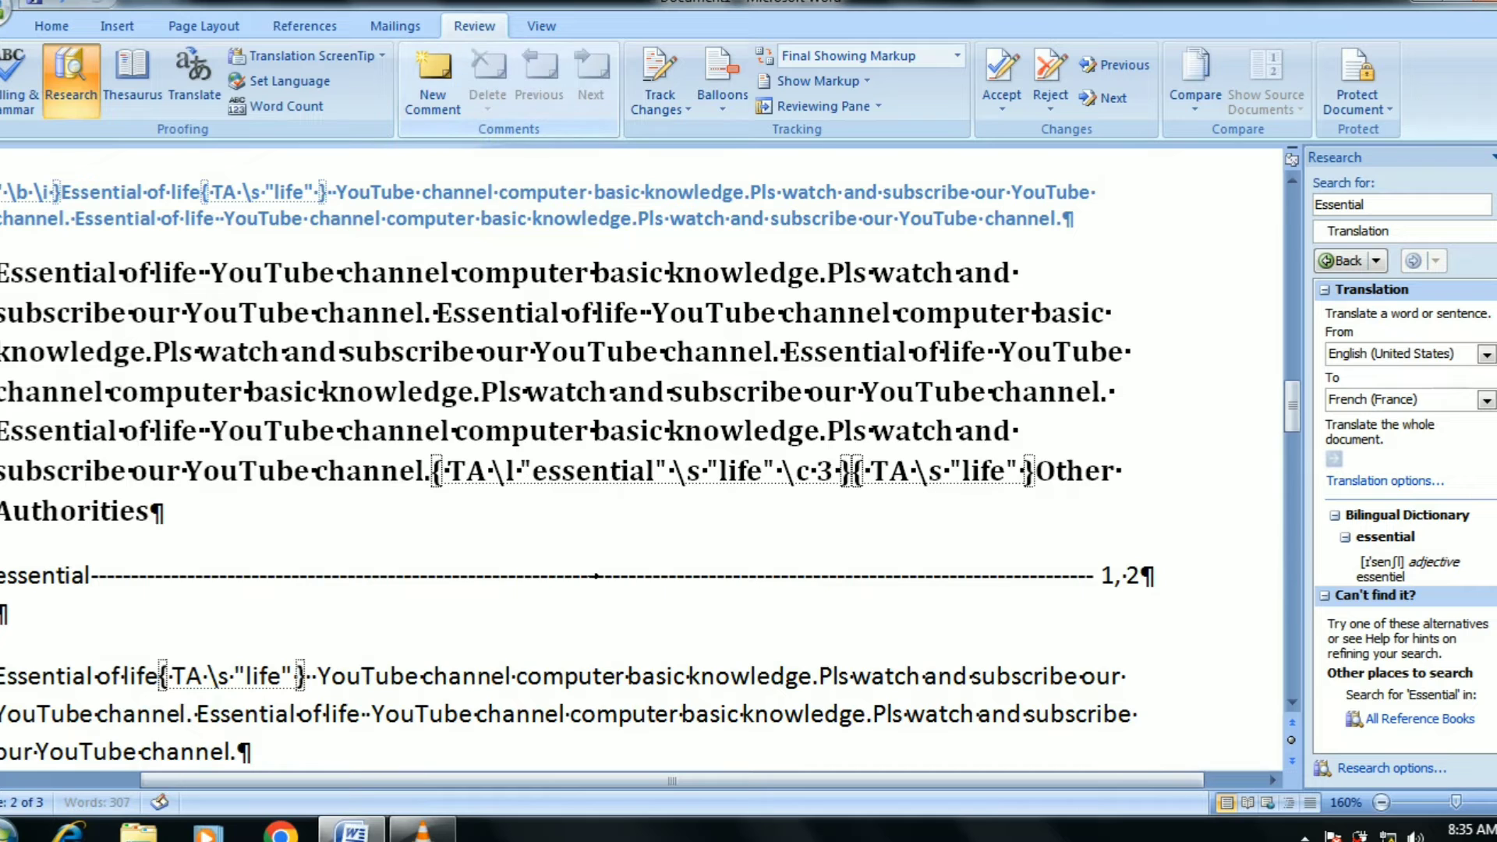
# Step: Insert a new blank comment on the blue paragraph on page 2
pyautogui.click(433, 82)
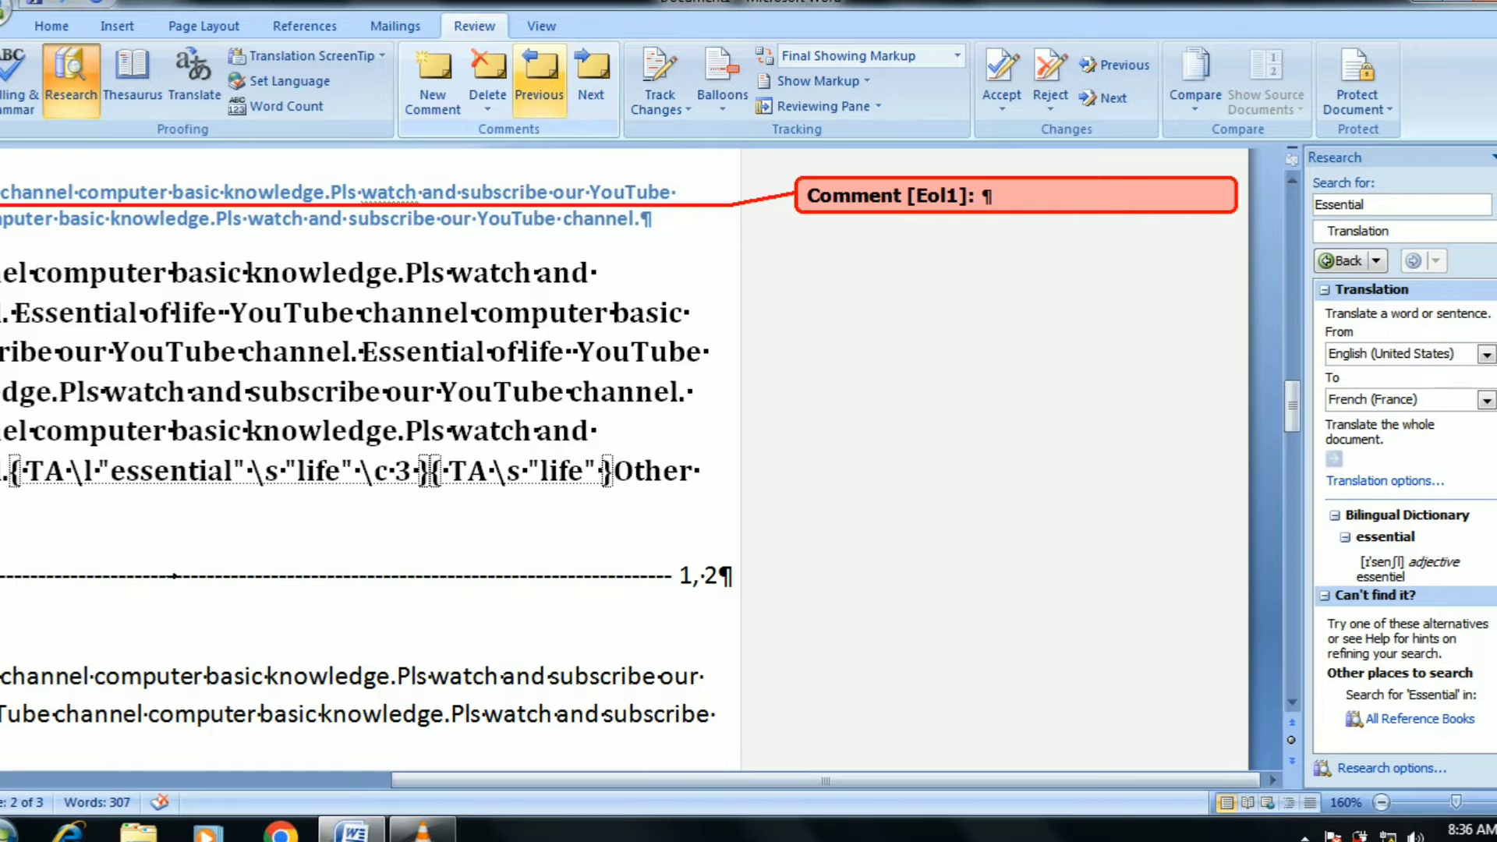
# Step: Insert one blank comment in the bold paragraph on page 2 and another on the Other Authorities heading with its entry
pyautogui.click(539, 78)
pyautogui.click(707, 353)
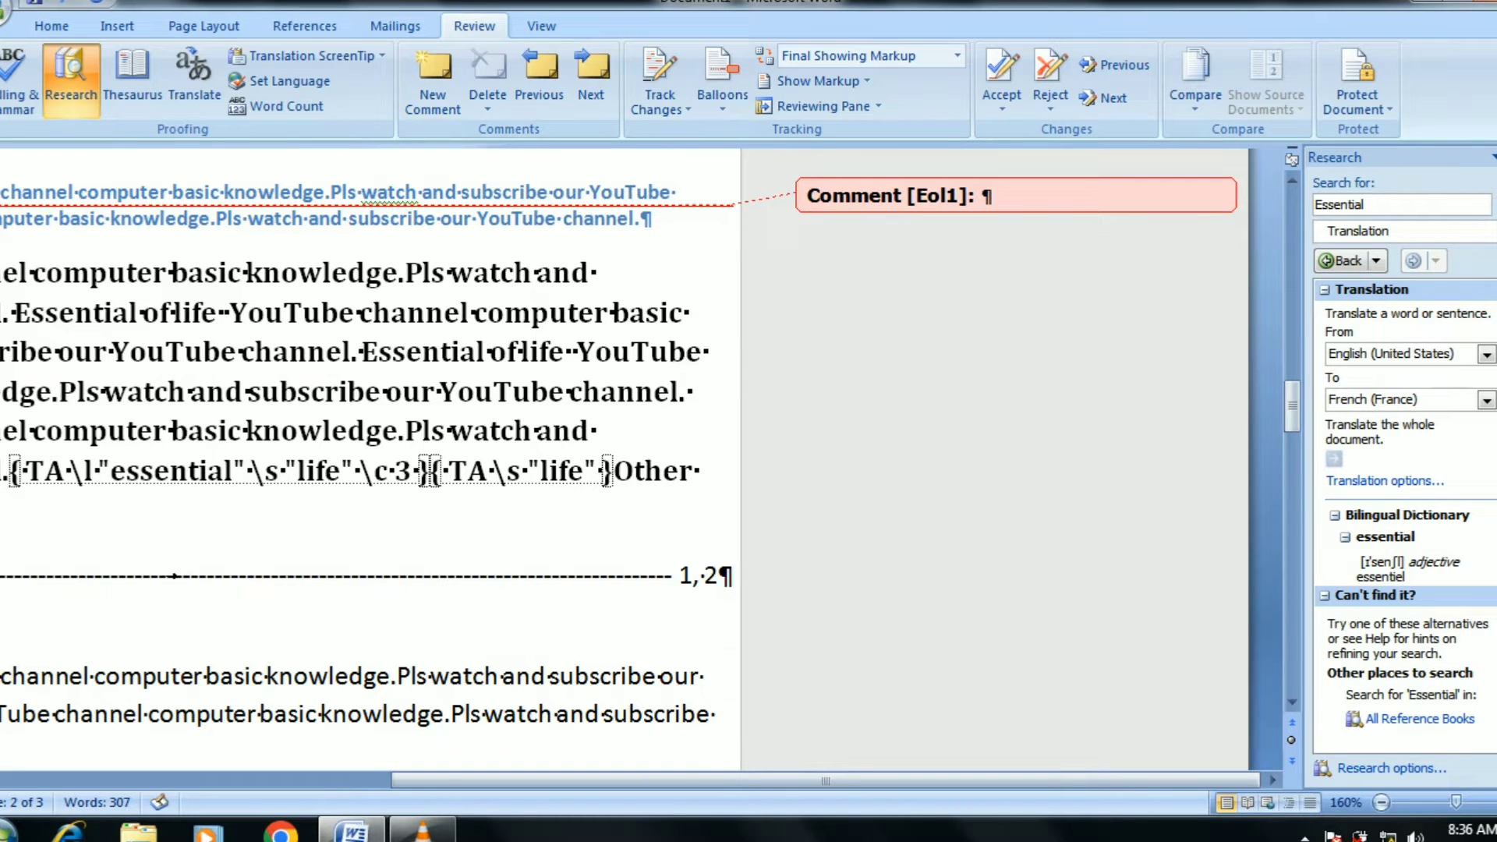
pyautogui.click(432, 78)
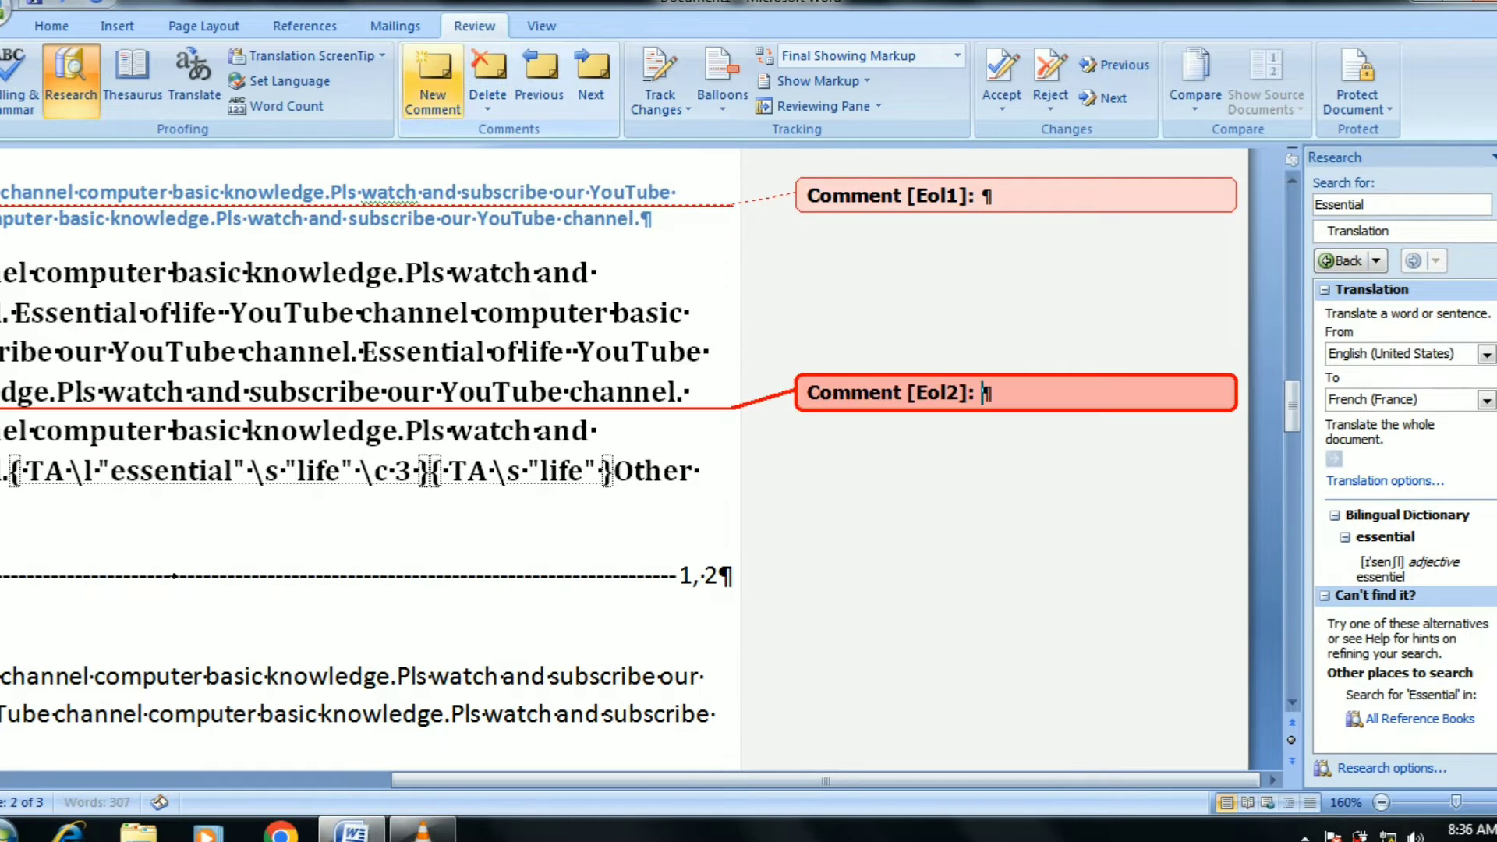
pyautogui.click(144, 586)
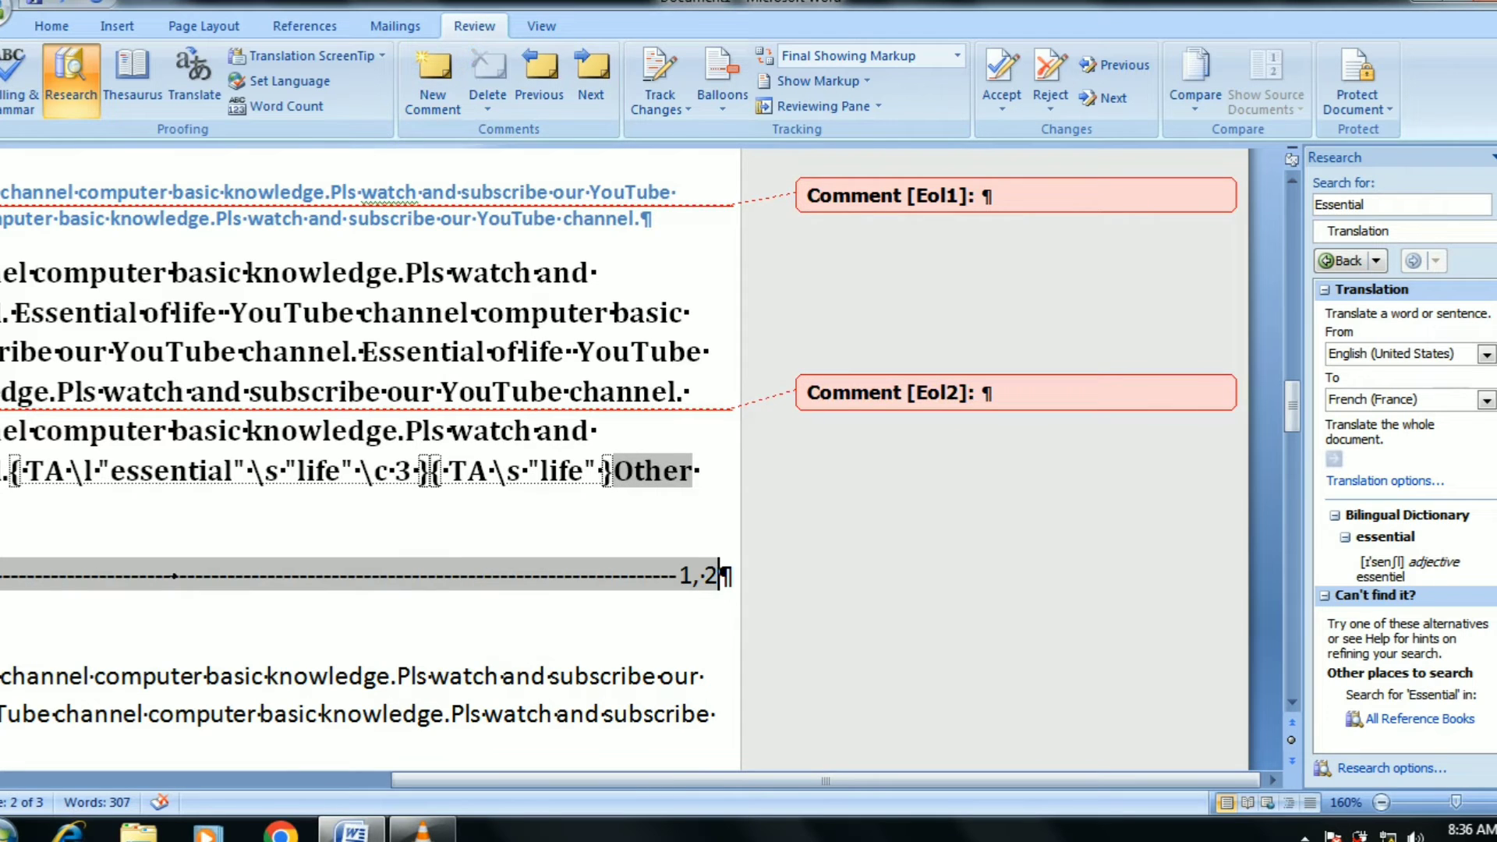
pyautogui.click(433, 78)
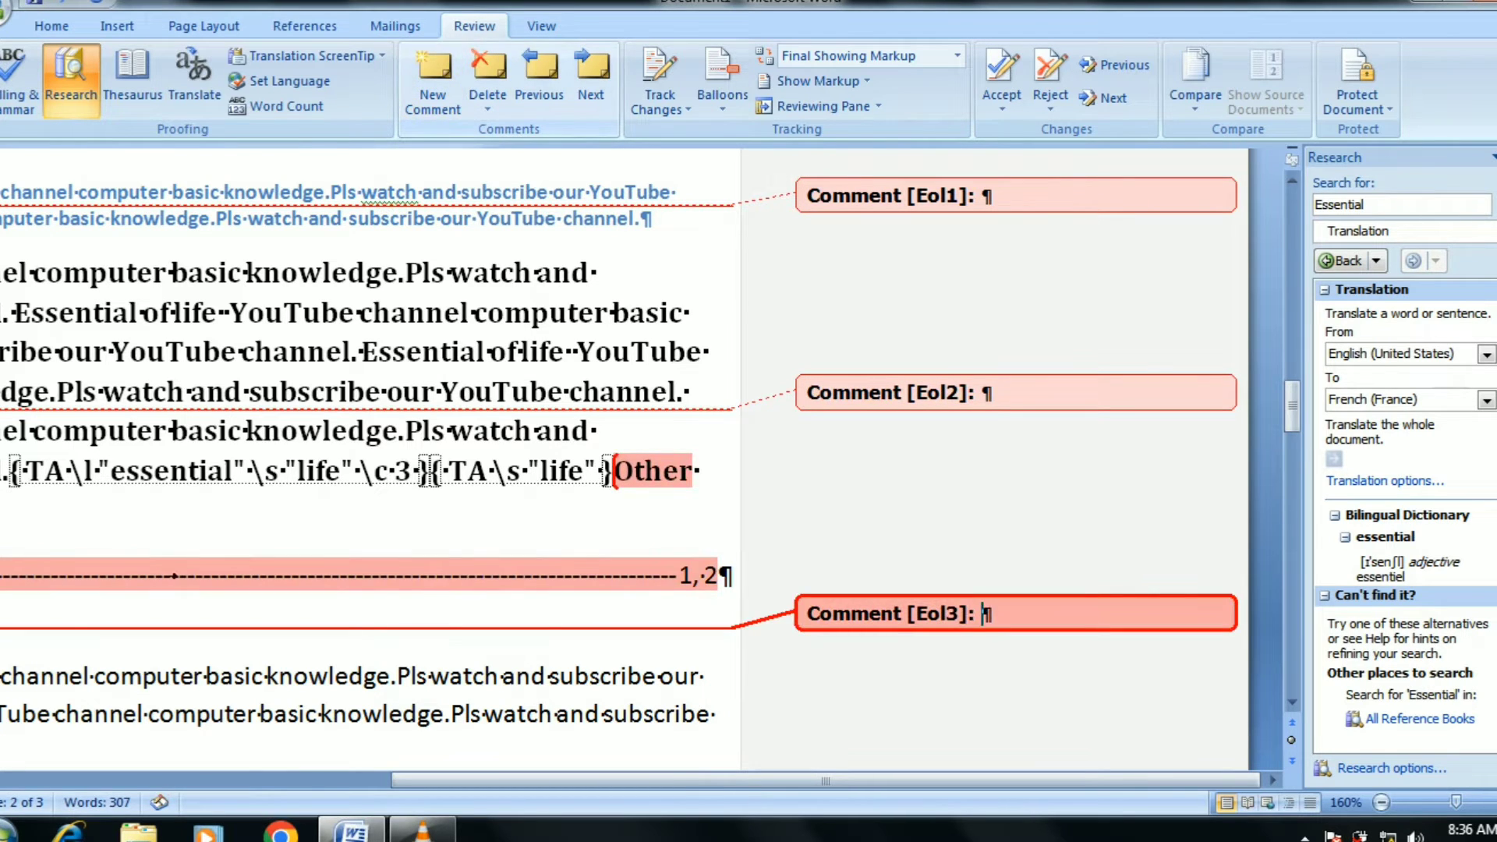
# Step: Step backward and forward through the document's comments, ending on the Other Authorities comment
pyautogui.click(539, 77)
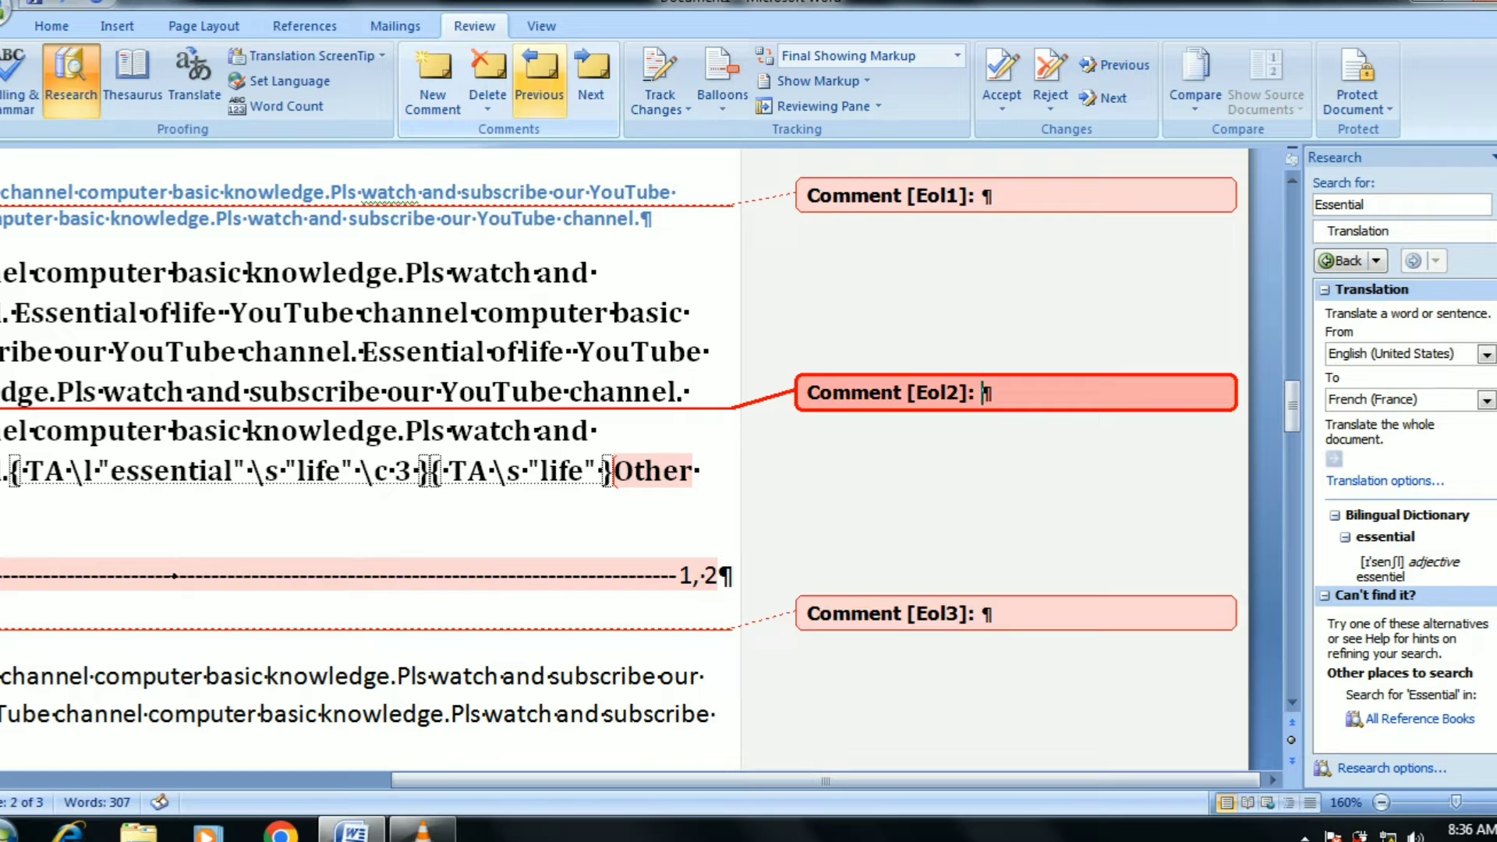
pyautogui.click(538, 78)
pyautogui.click(591, 78)
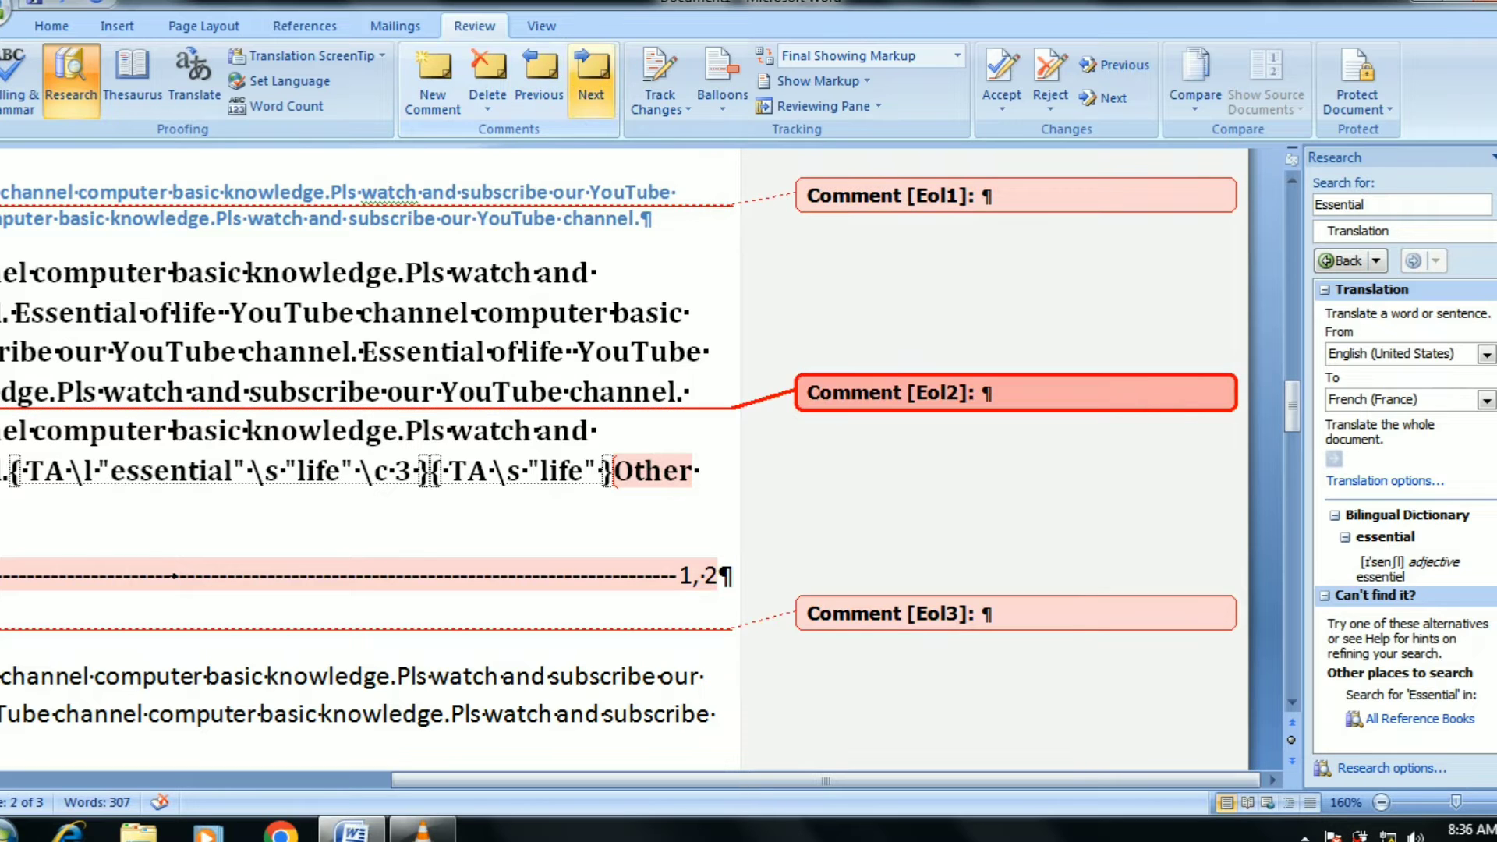
pyautogui.click(591, 78)
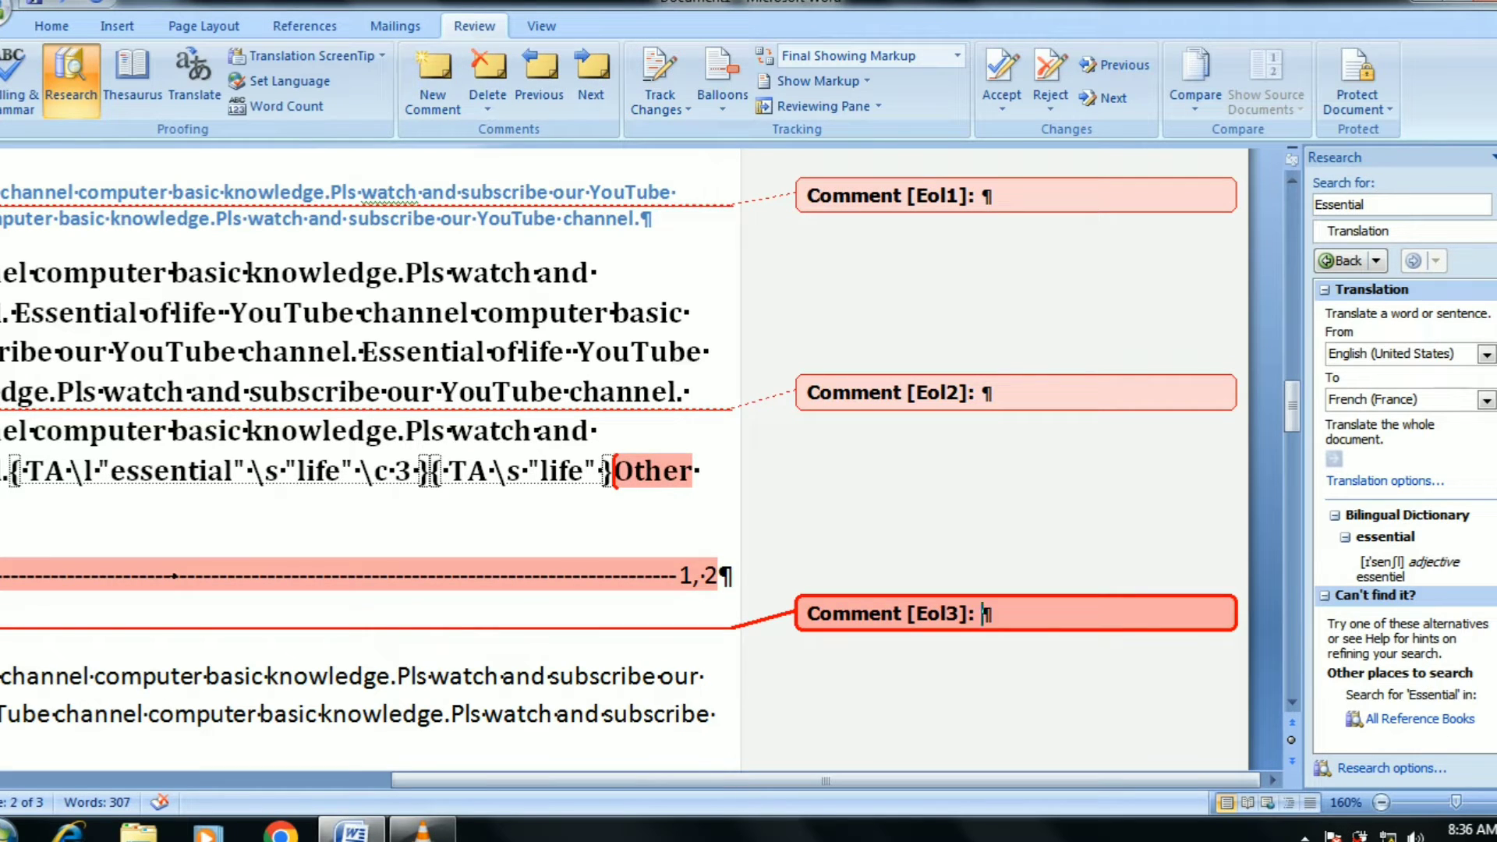
pyautogui.click(609, 312)
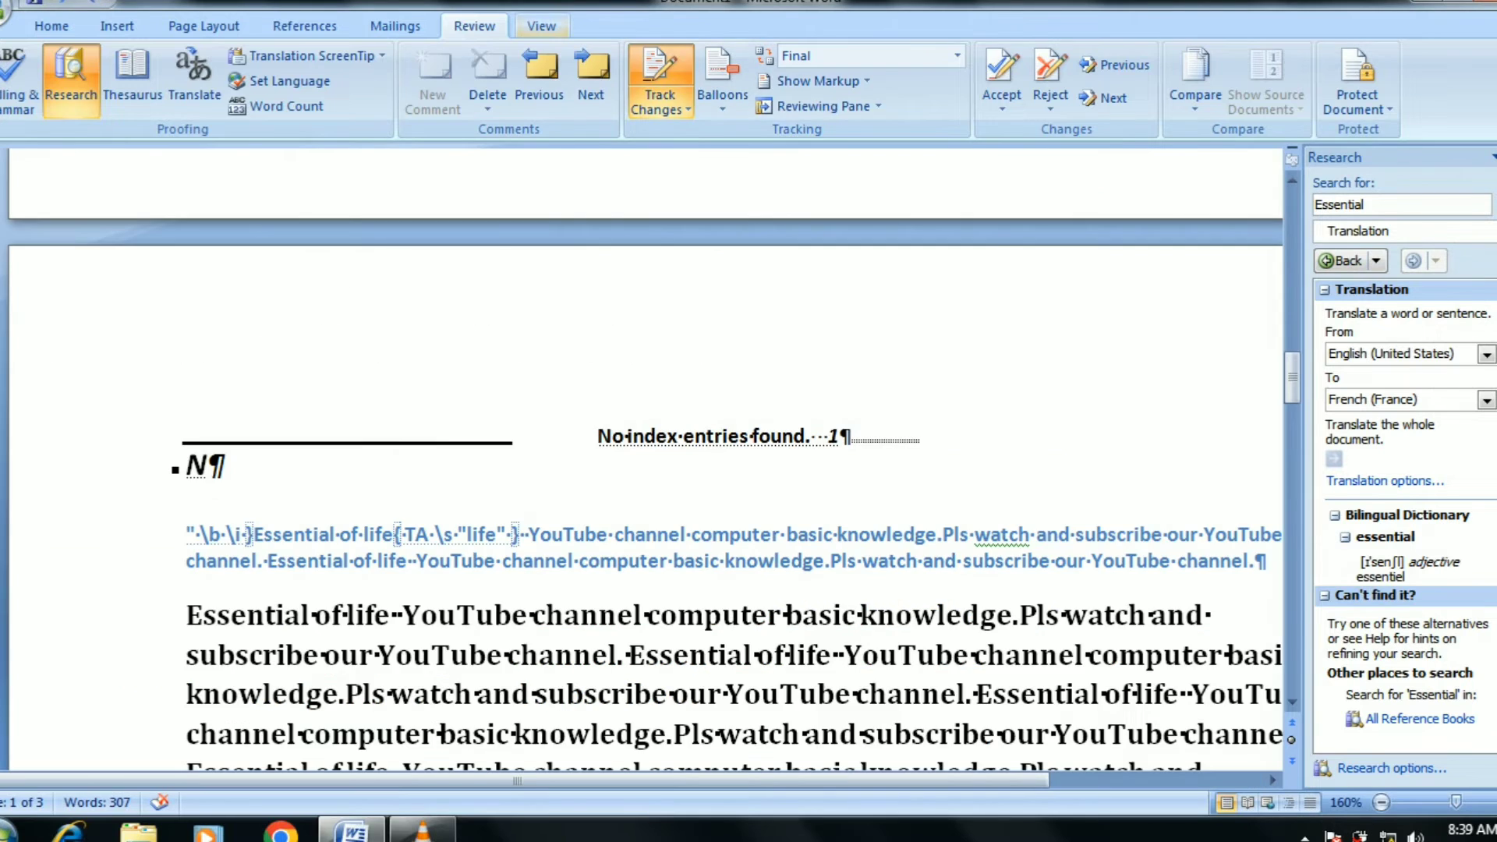
# Step: View the document in Full Screen Reading view, and return to the page layout
pyautogui.click(541, 26)
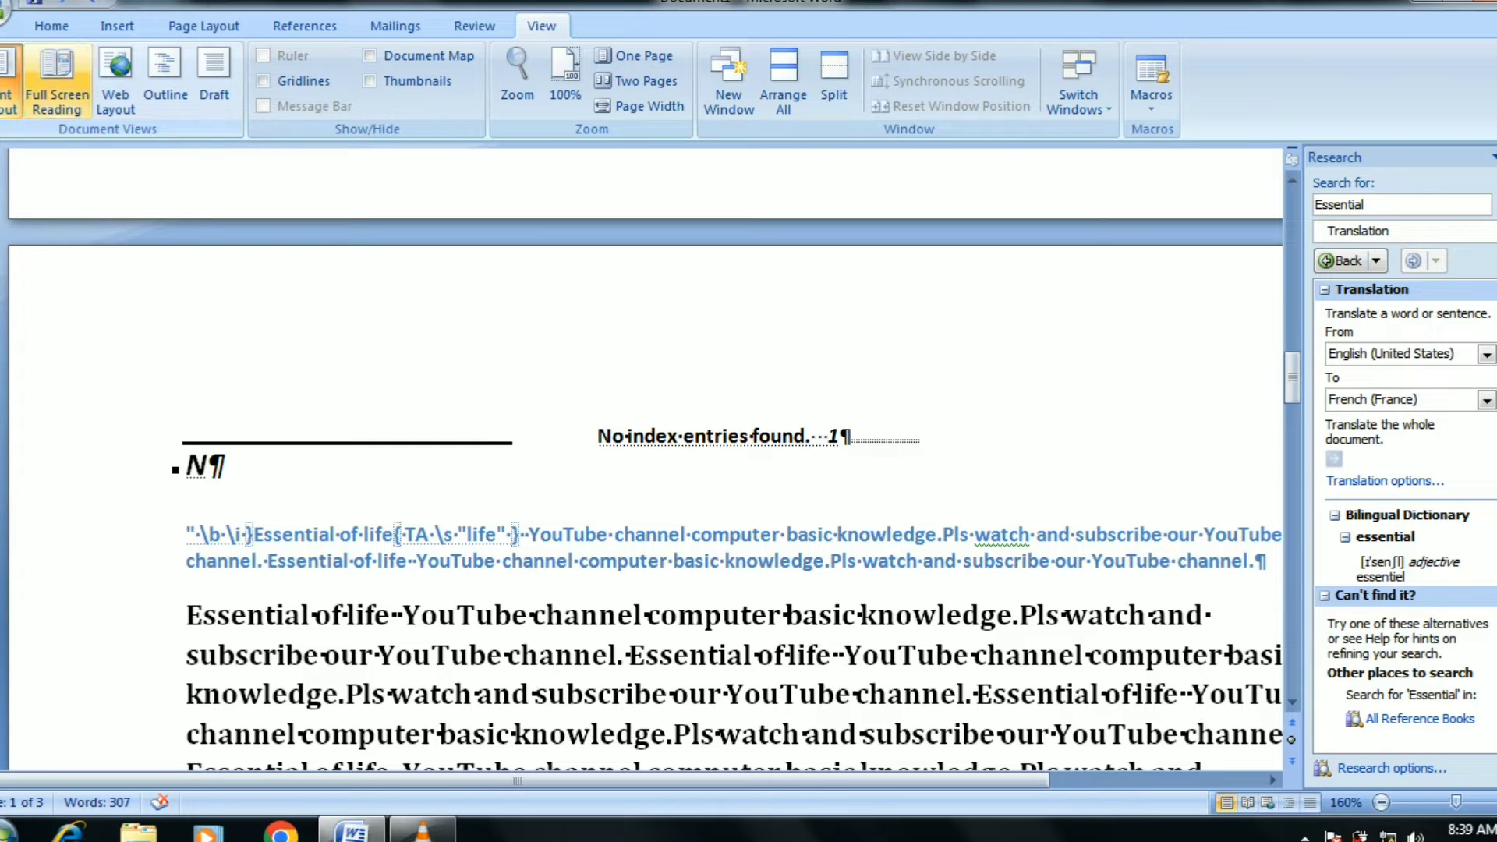
pyautogui.click(56, 78)
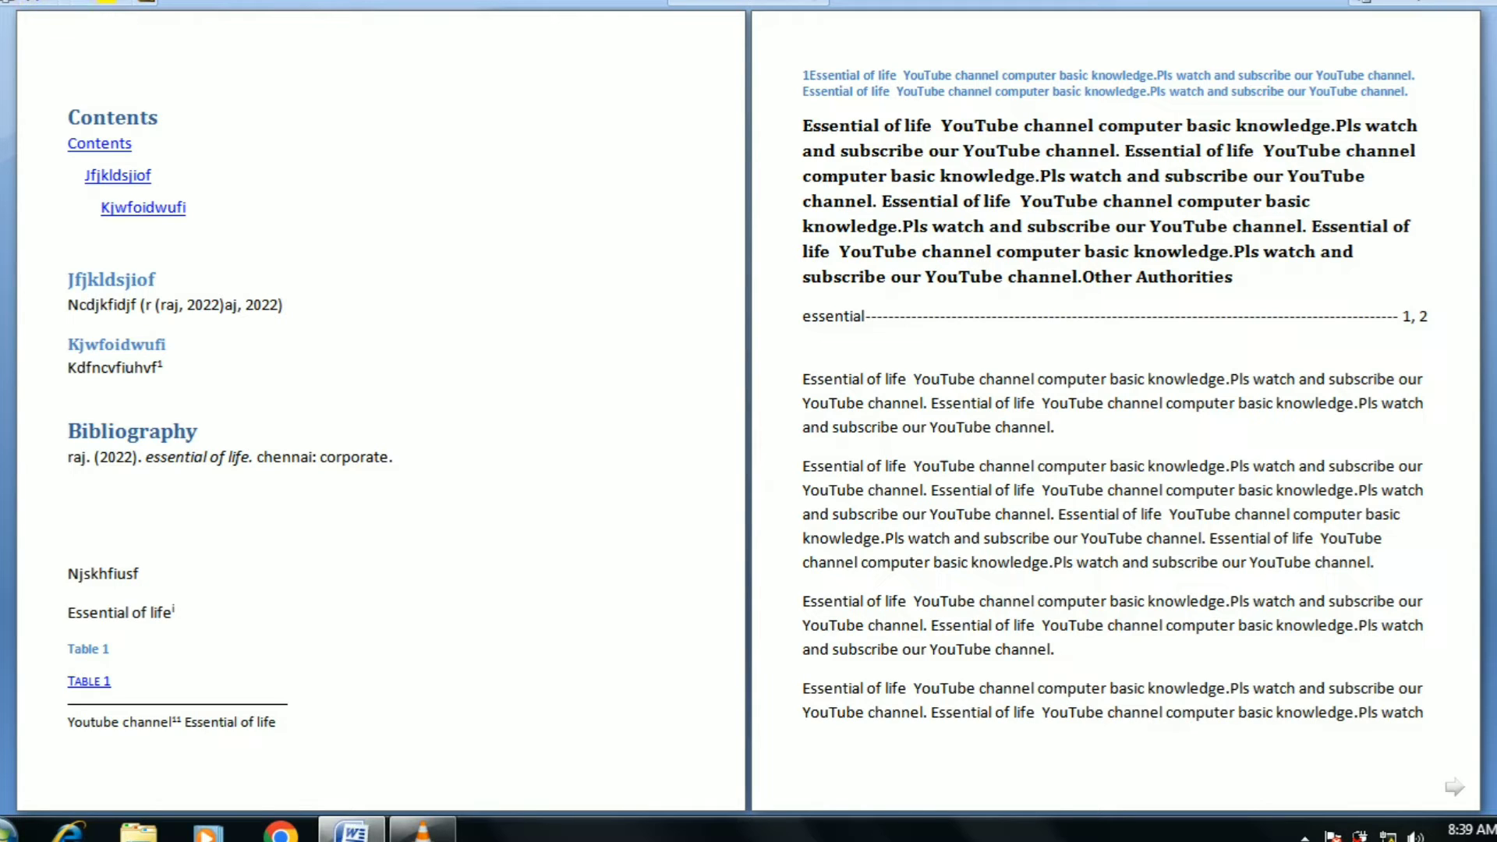
pyautogui.press('Escape')
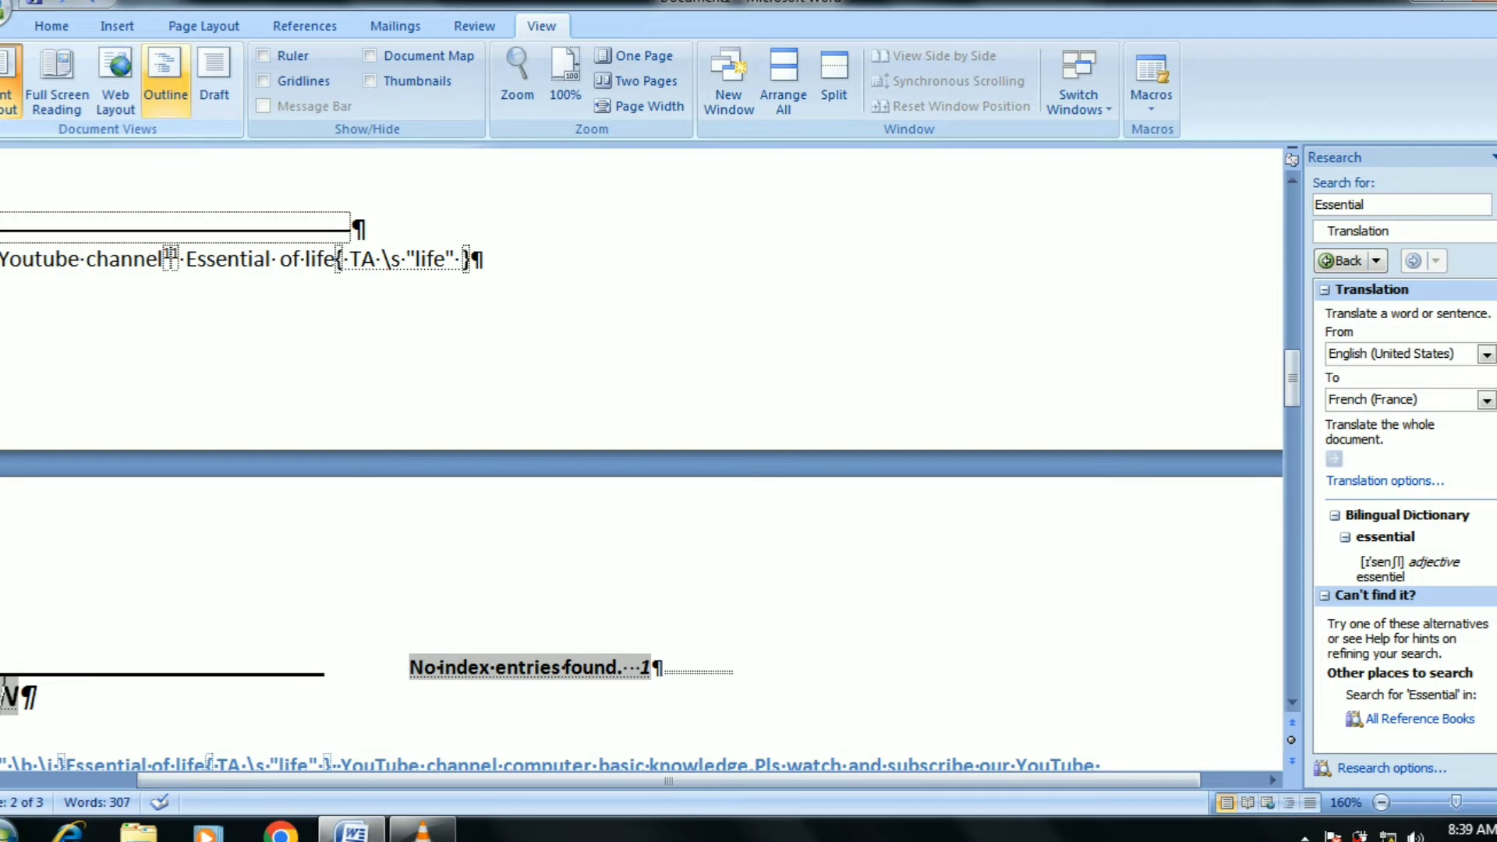
# Step: View the document in Outline view, close it, and switch to Draft view
pyautogui.click(165, 78)
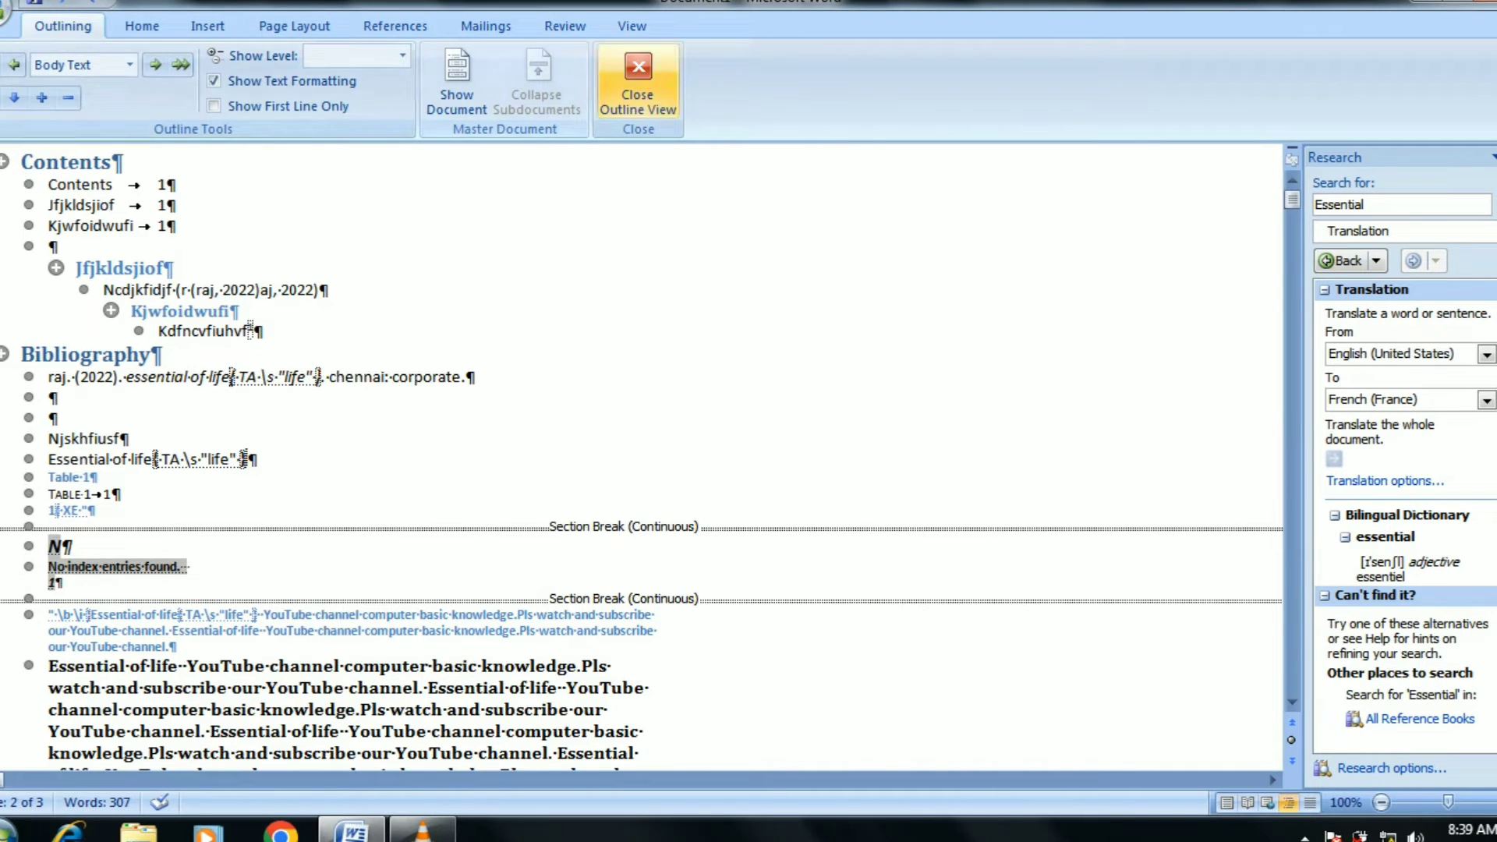
pyautogui.click(638, 86)
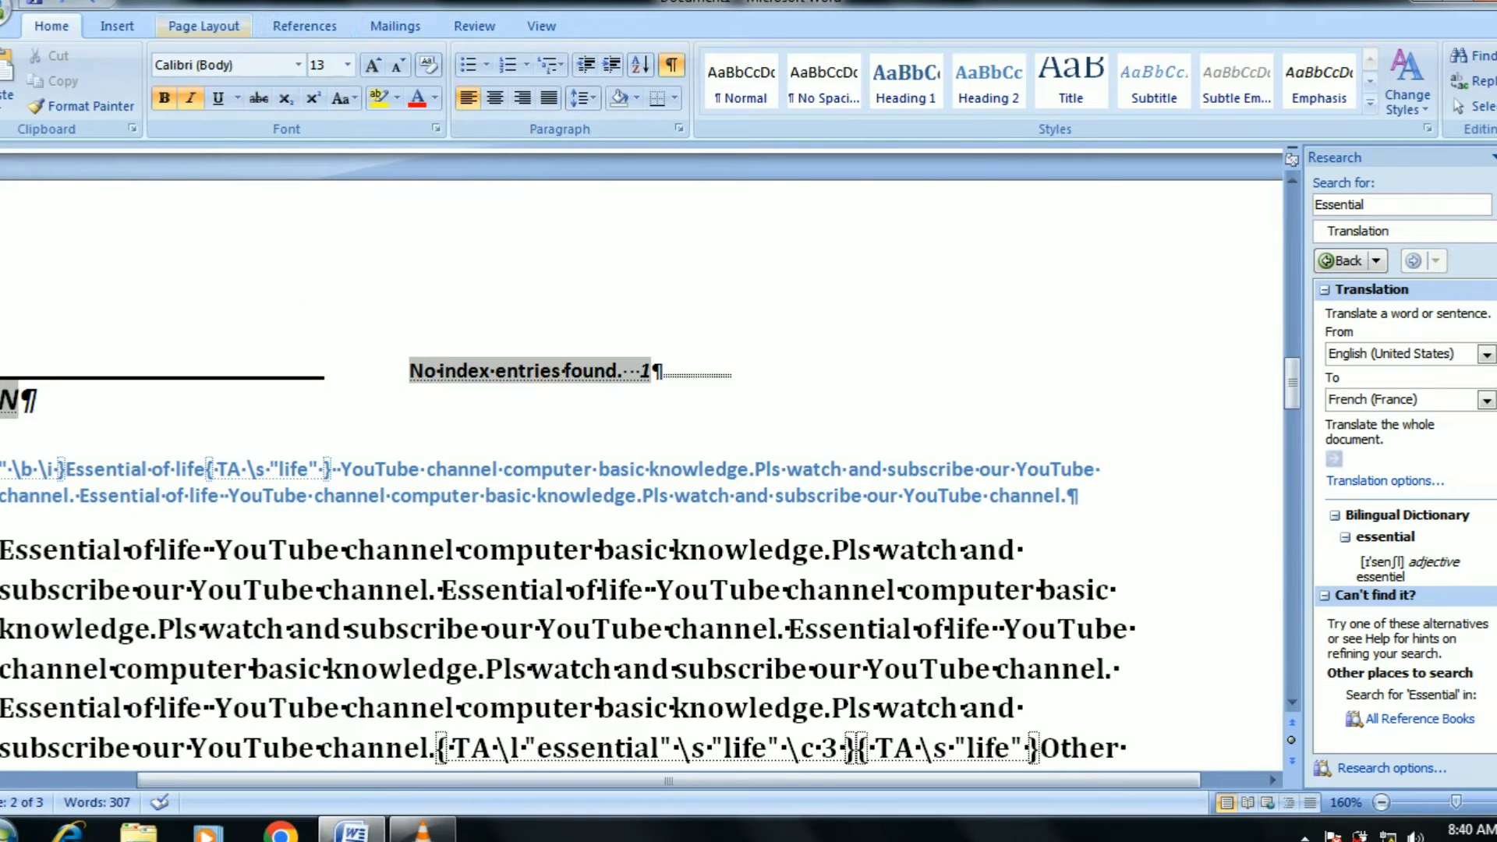
pyautogui.click(541, 26)
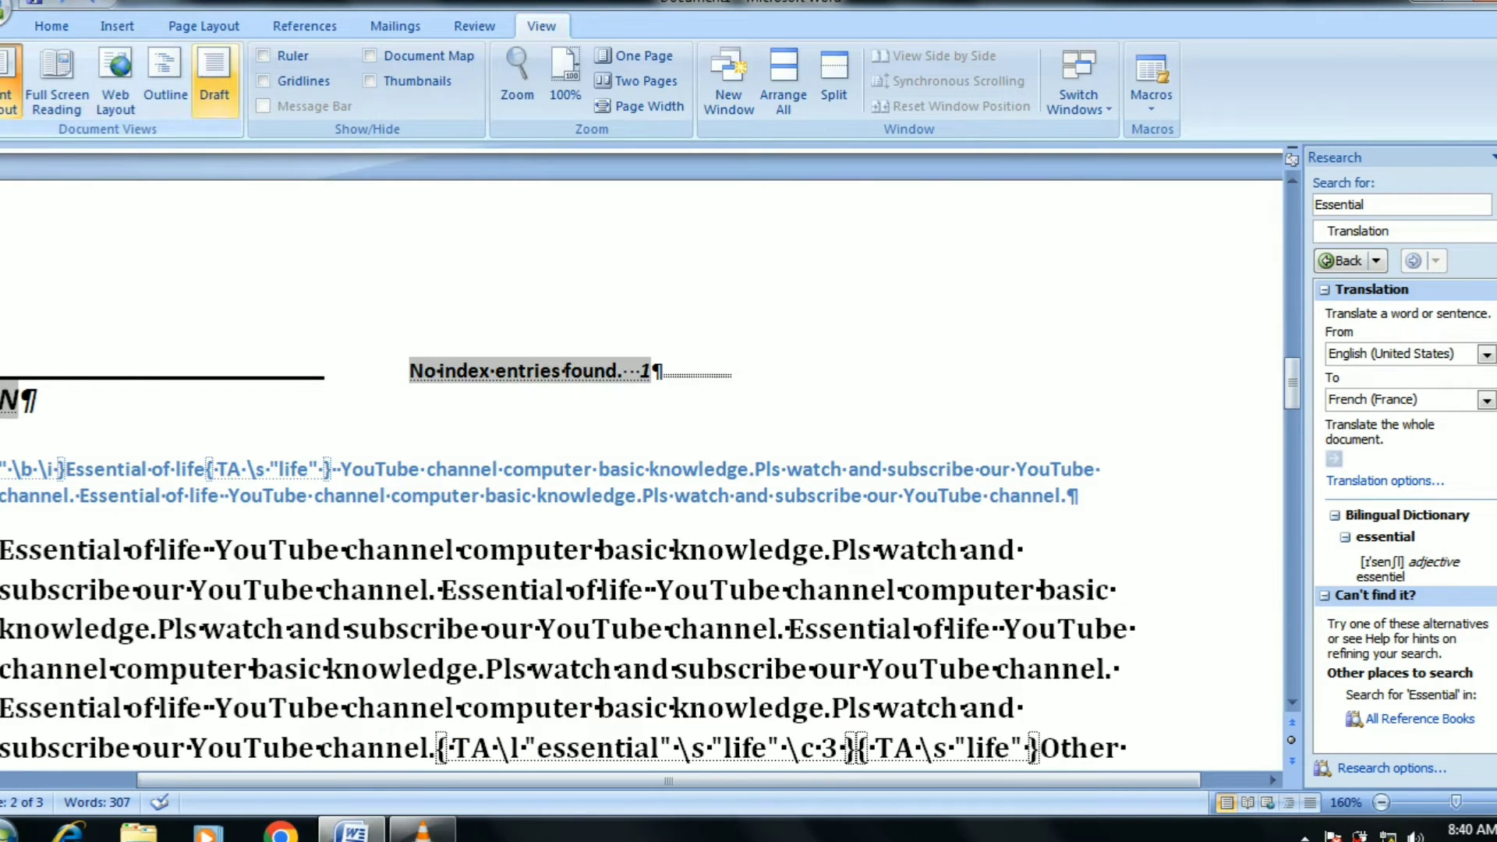
pyautogui.click(215, 78)
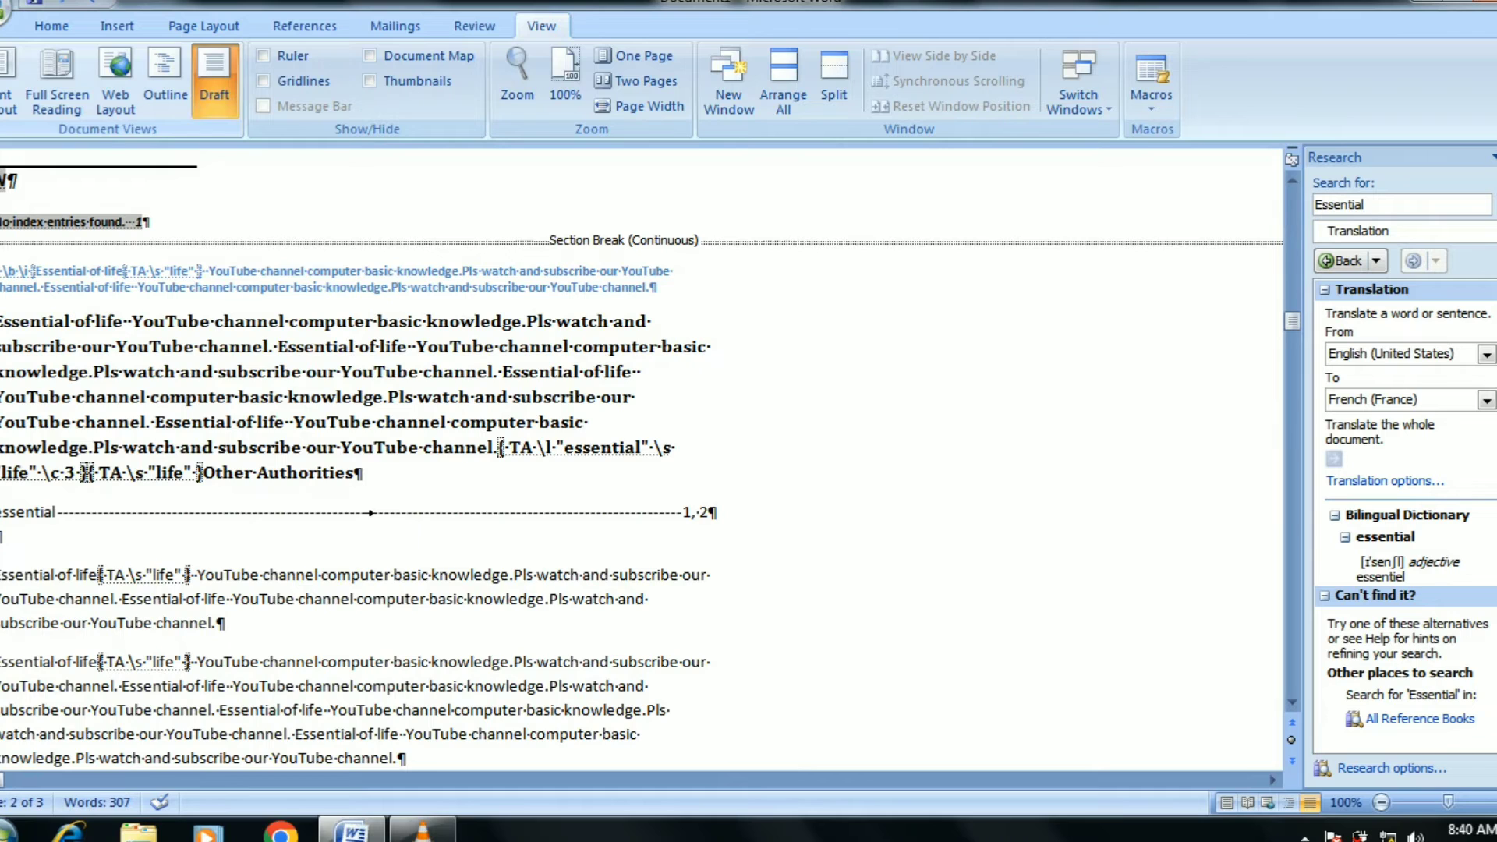
# Step: Show the ruler and gridlines, and display the Document Map followed by the page thumbnails
pyautogui.click(263, 56)
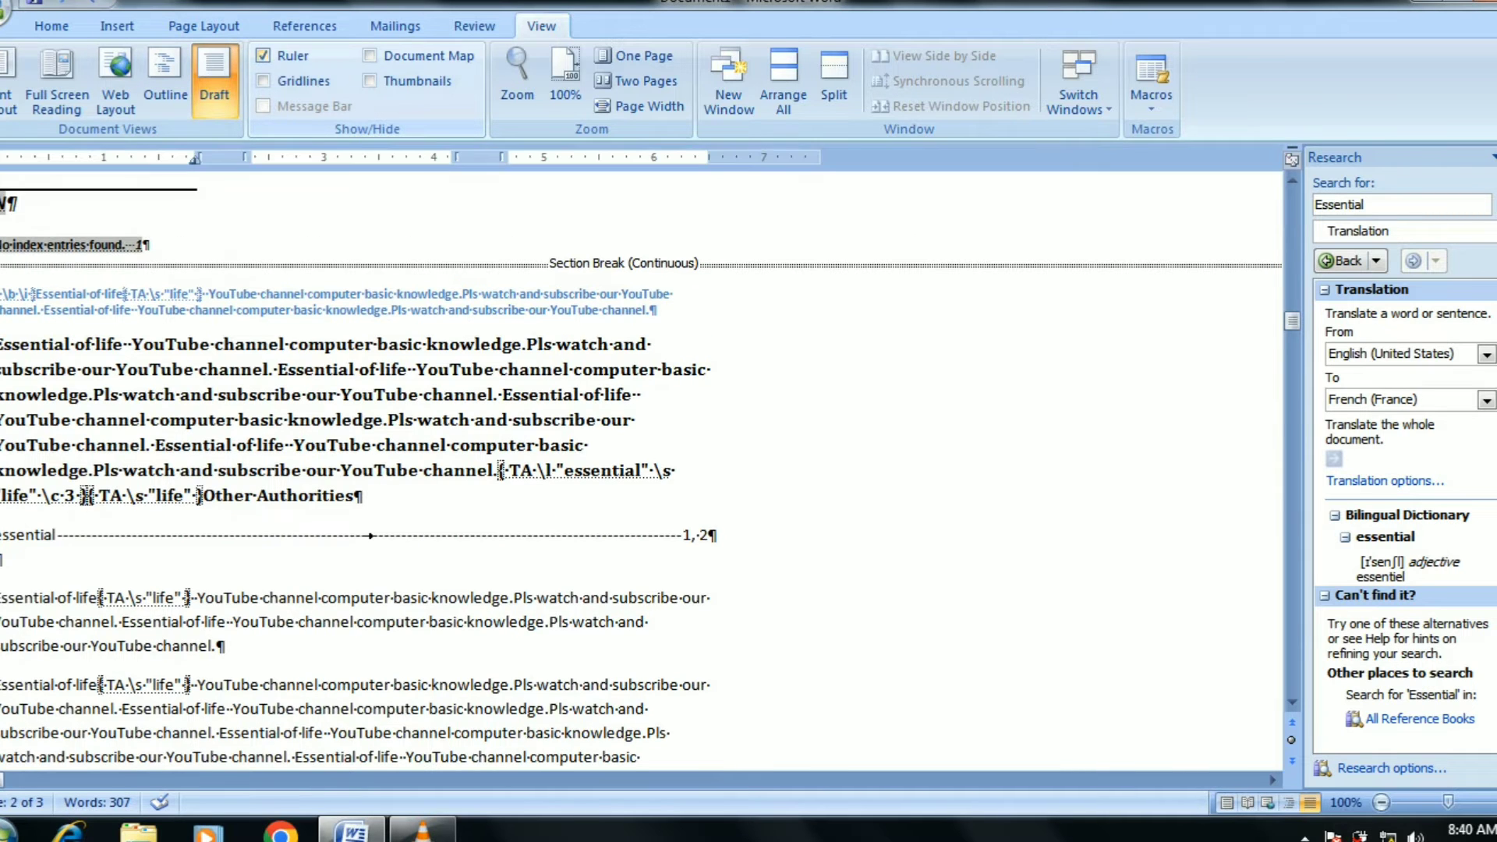
pyautogui.click(263, 80)
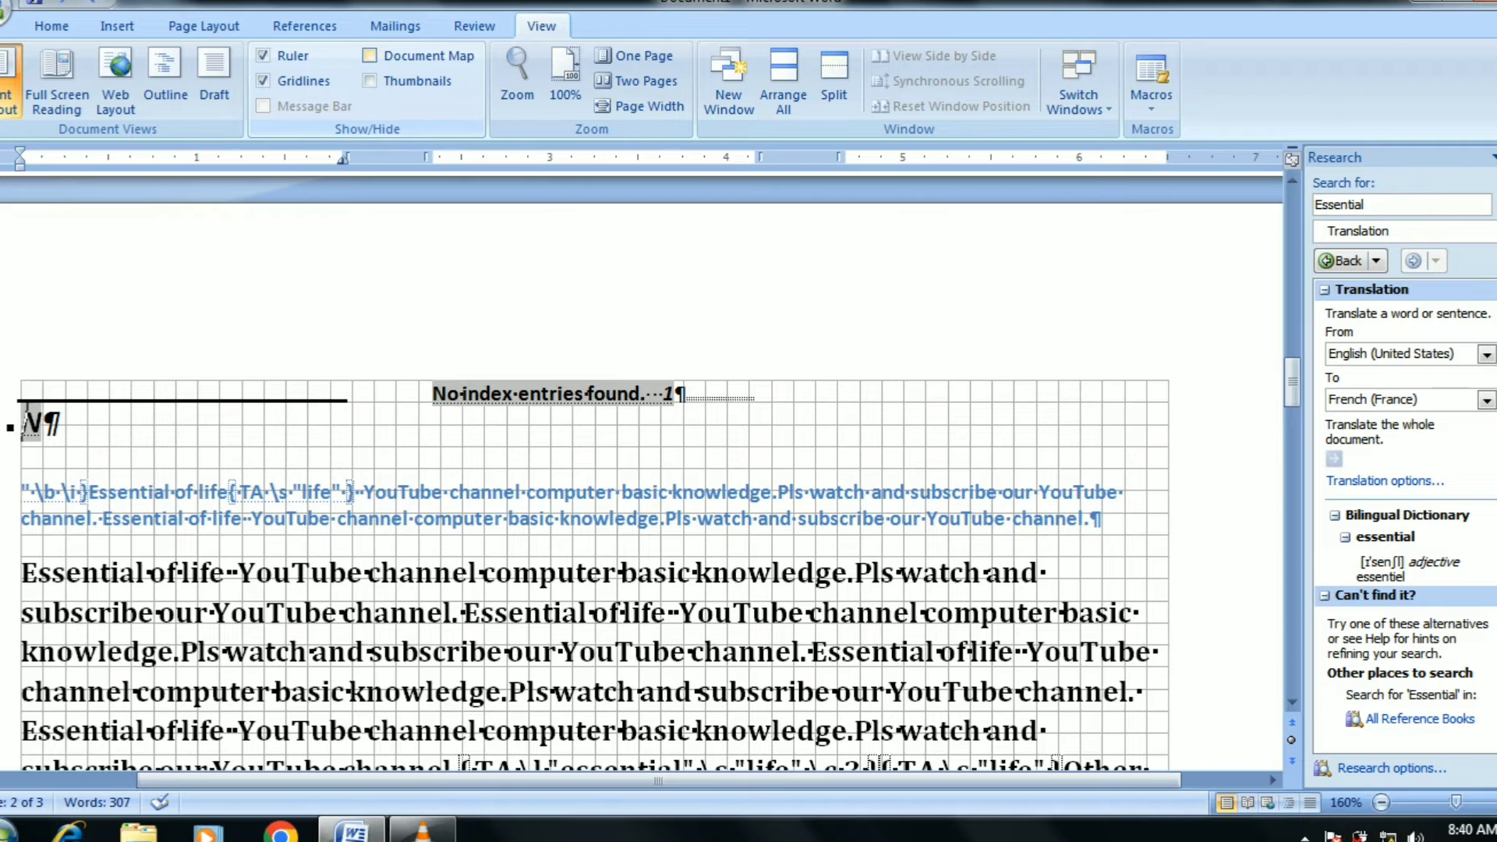
pyautogui.click(369, 55)
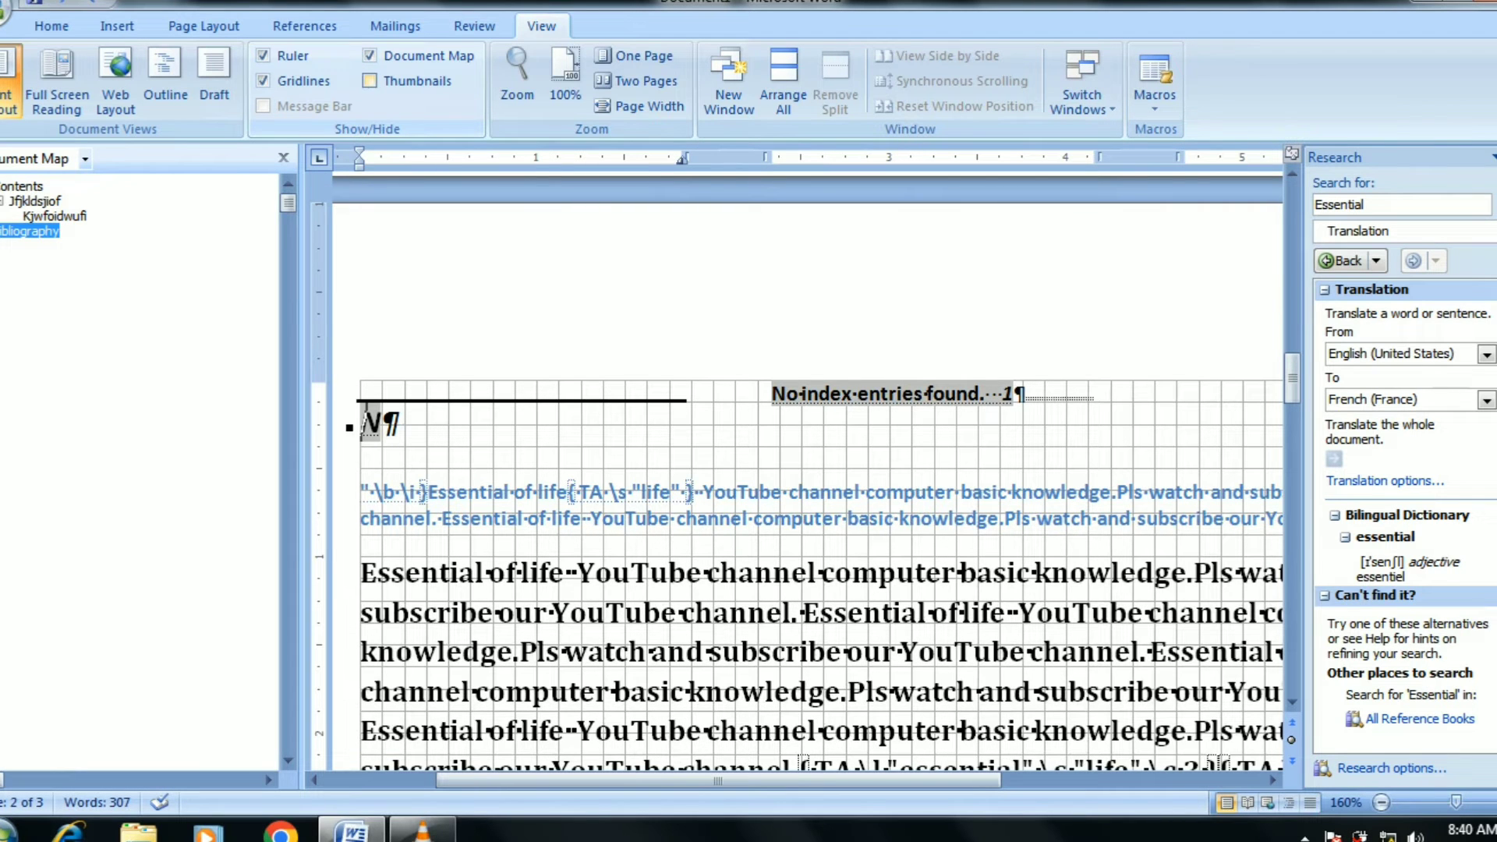
pyautogui.click(370, 80)
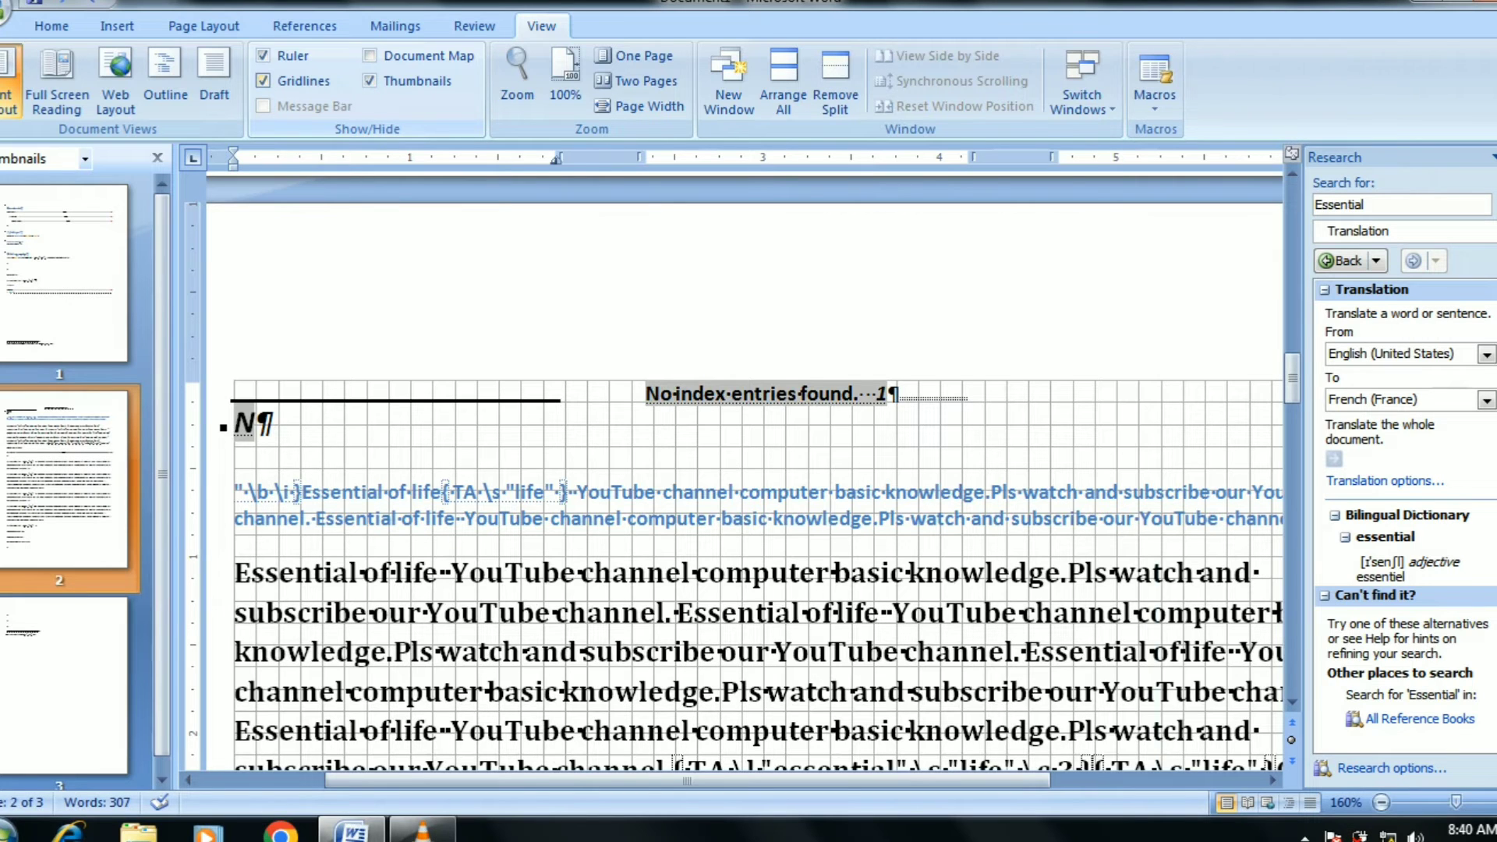
# Step: Hide the gridlines and the ruler
pyautogui.click(264, 80)
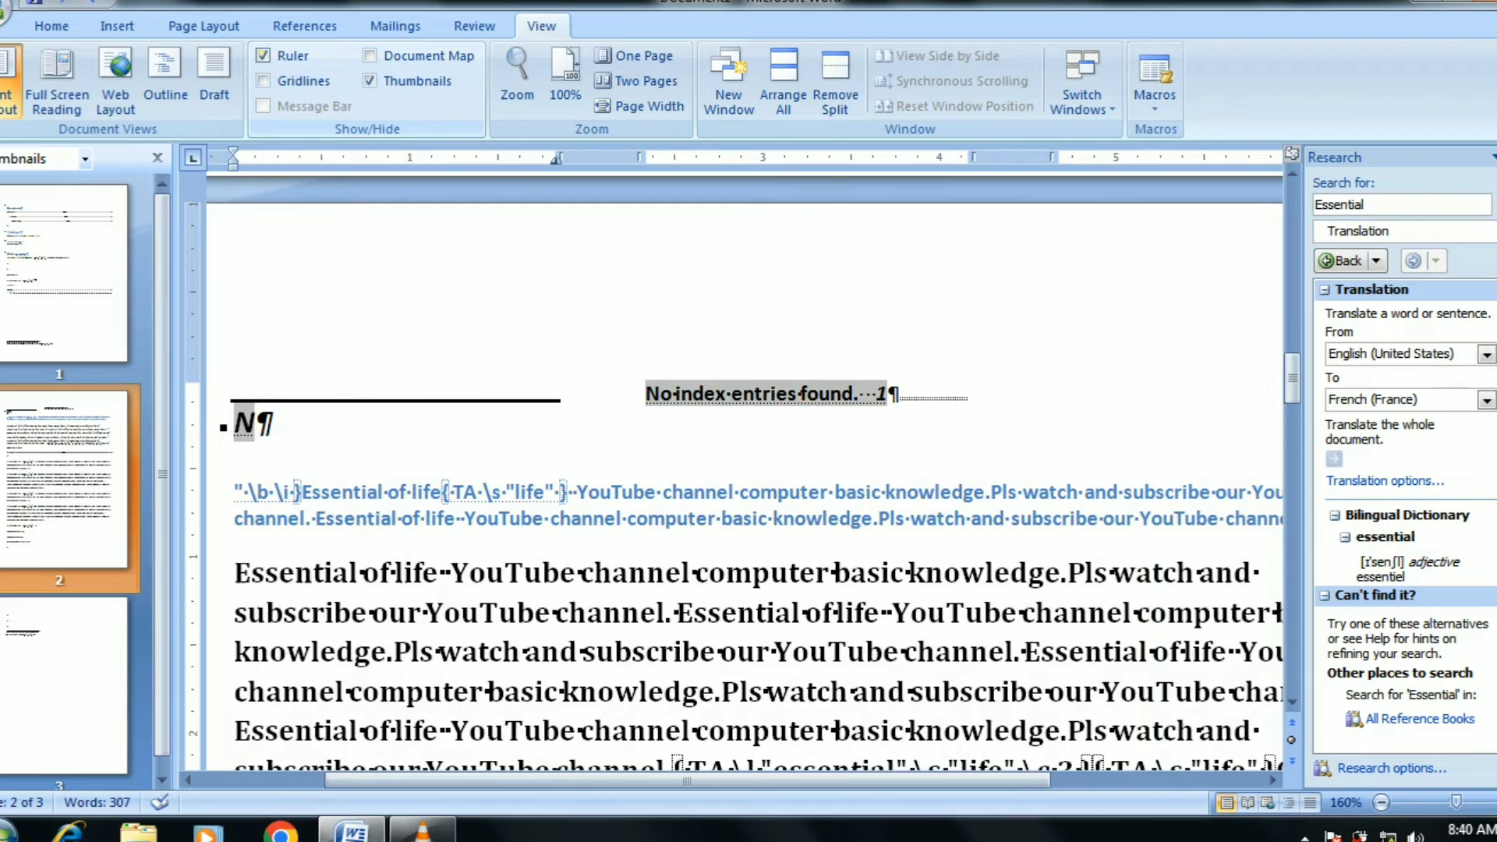
pyautogui.click(264, 56)
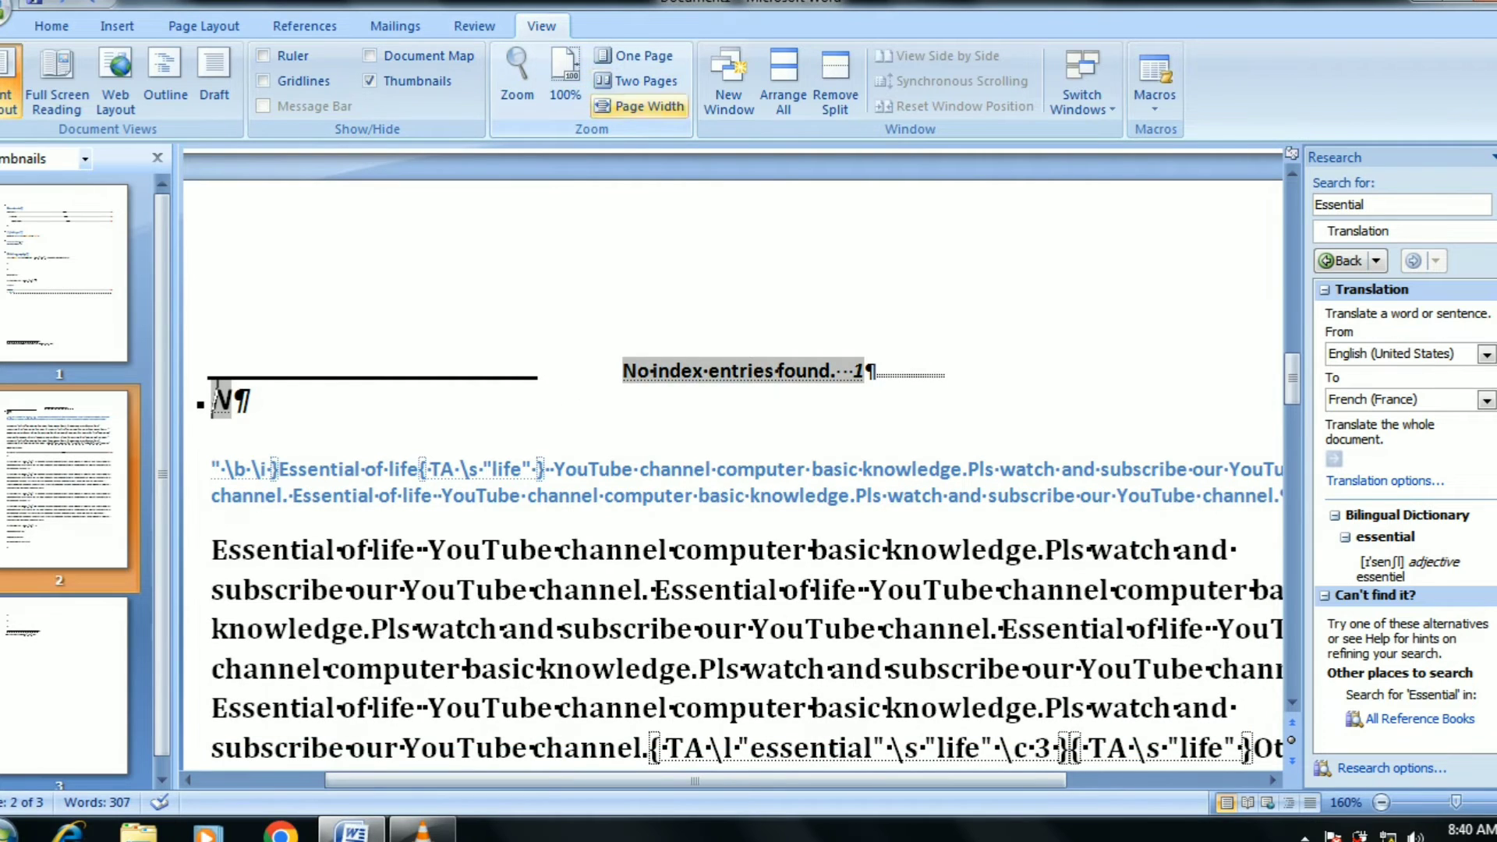
# Step: Set the document zoom to 200%
pyautogui.click(517, 78)
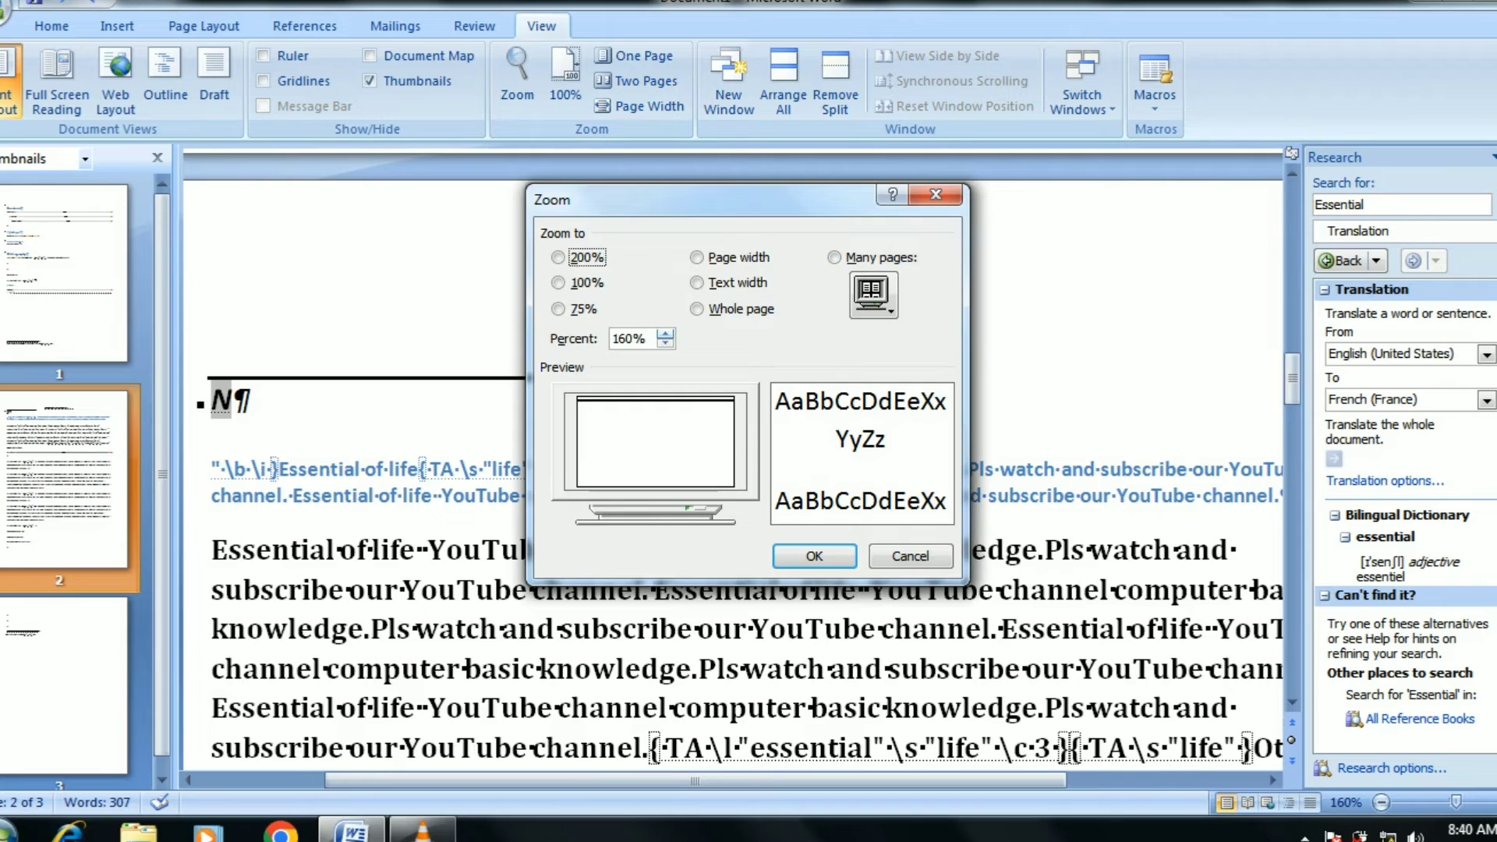
pyautogui.click(665, 334)
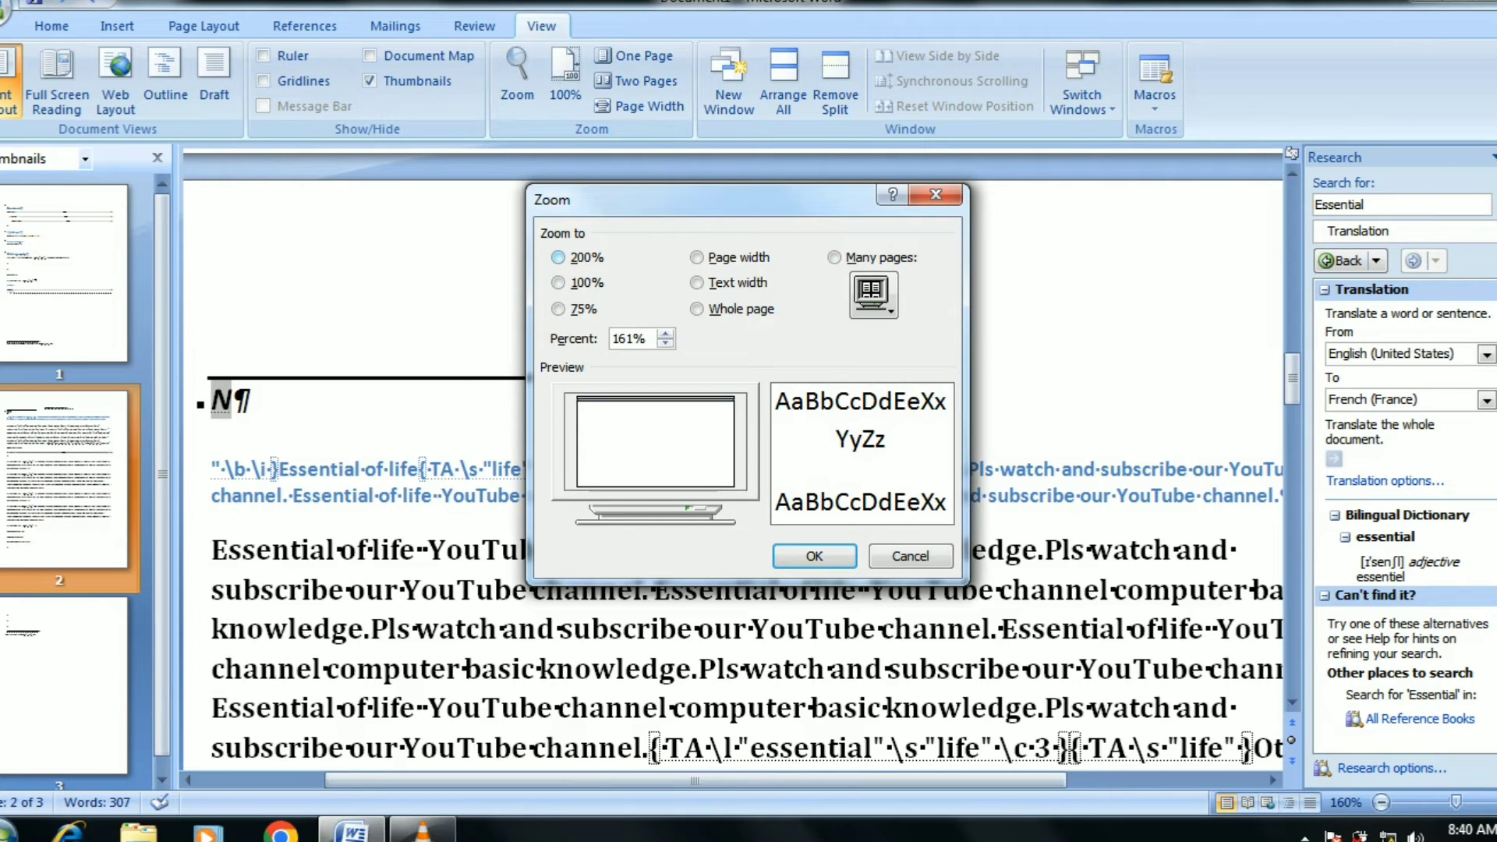
pyautogui.click(558, 257)
pyautogui.press('Return')
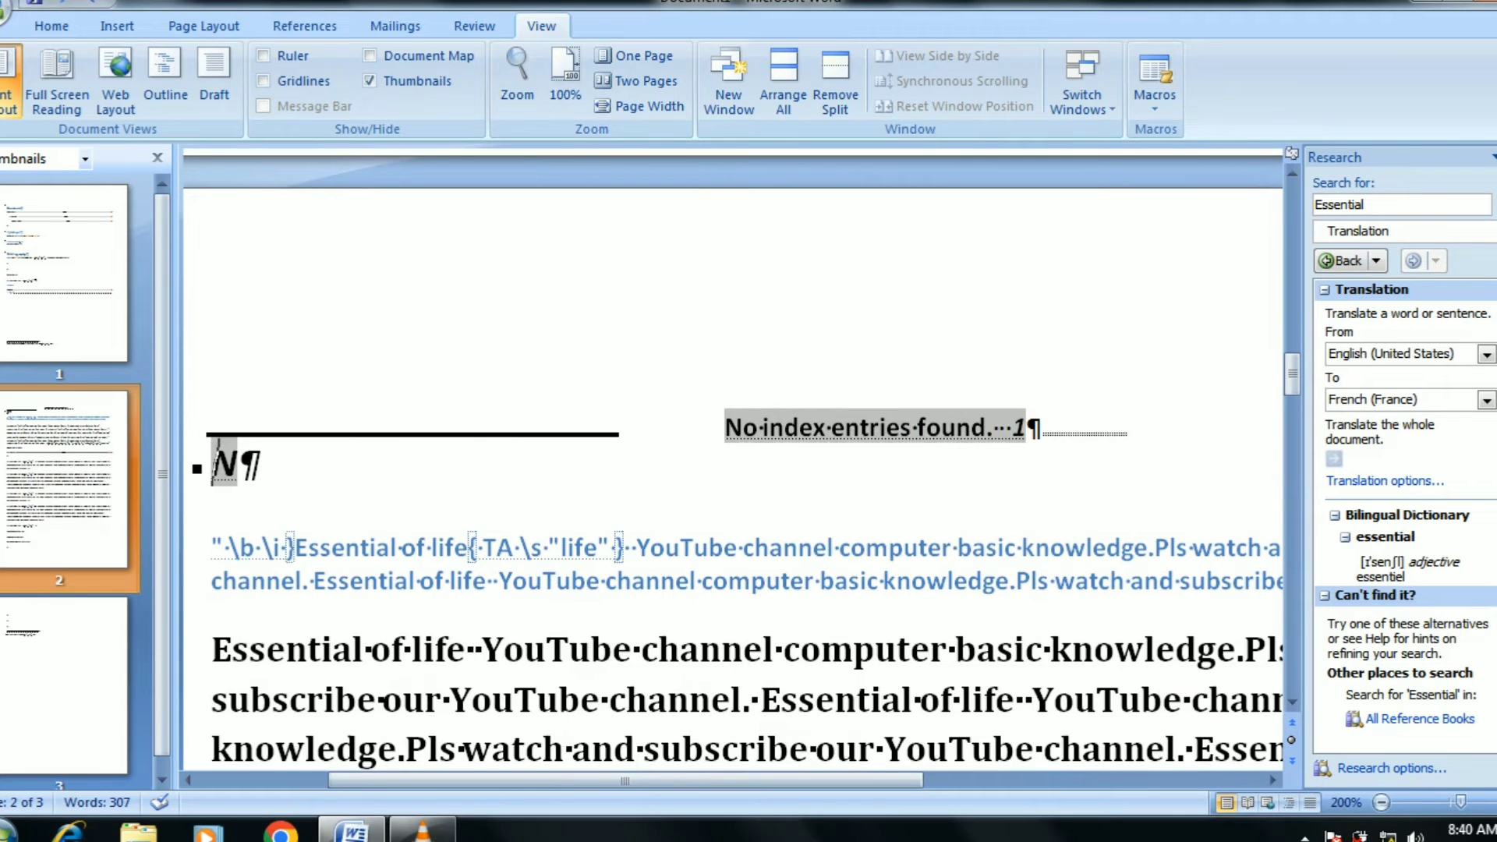
# Step: Try the Page width and Text width zoom options, and apply the Whole page zoom
pyautogui.click(517, 74)
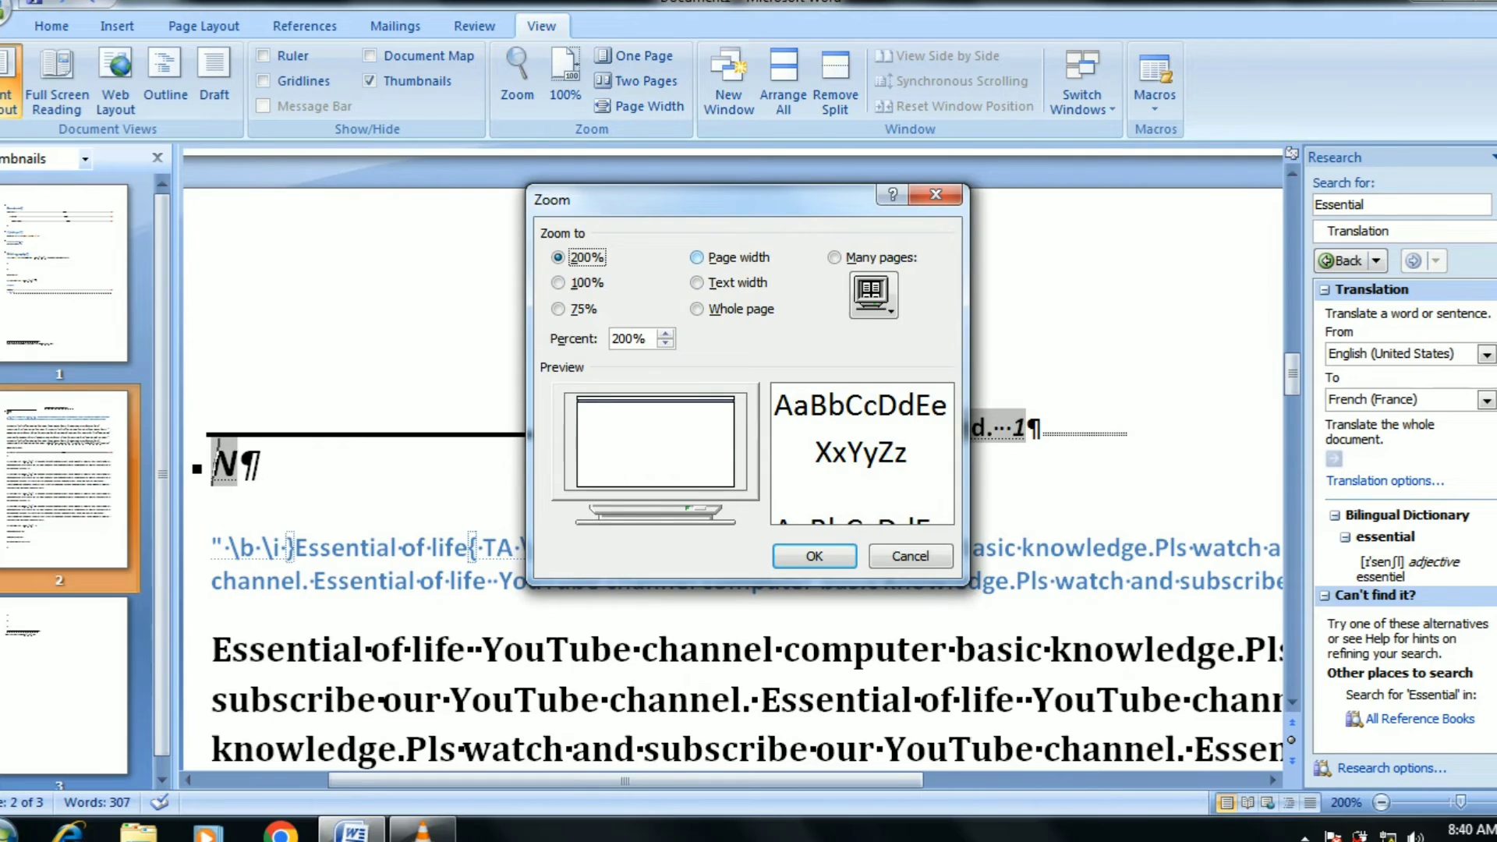
pyautogui.click(696, 257)
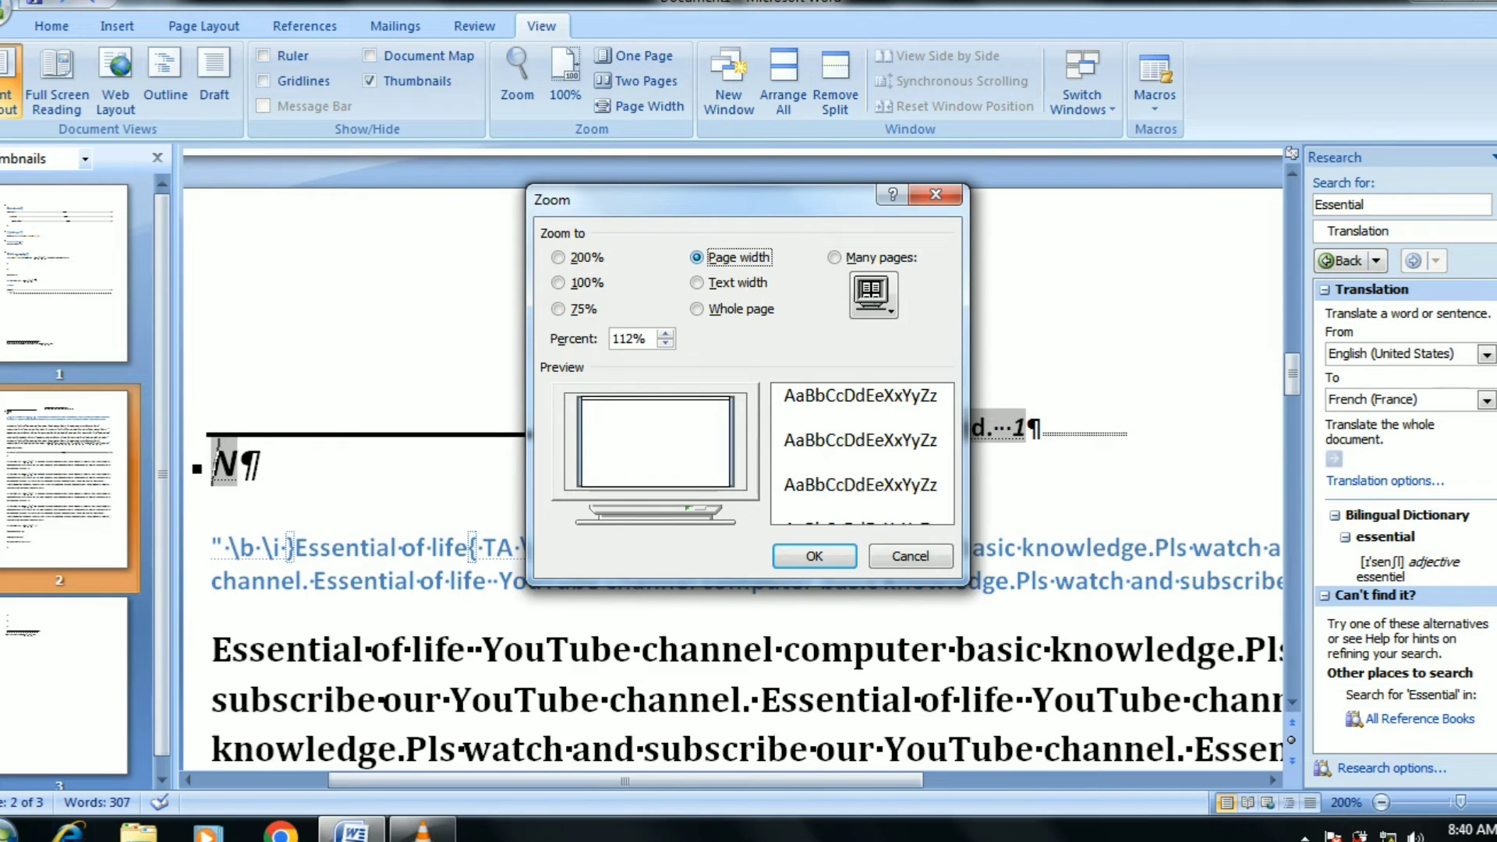
pyautogui.click(696, 283)
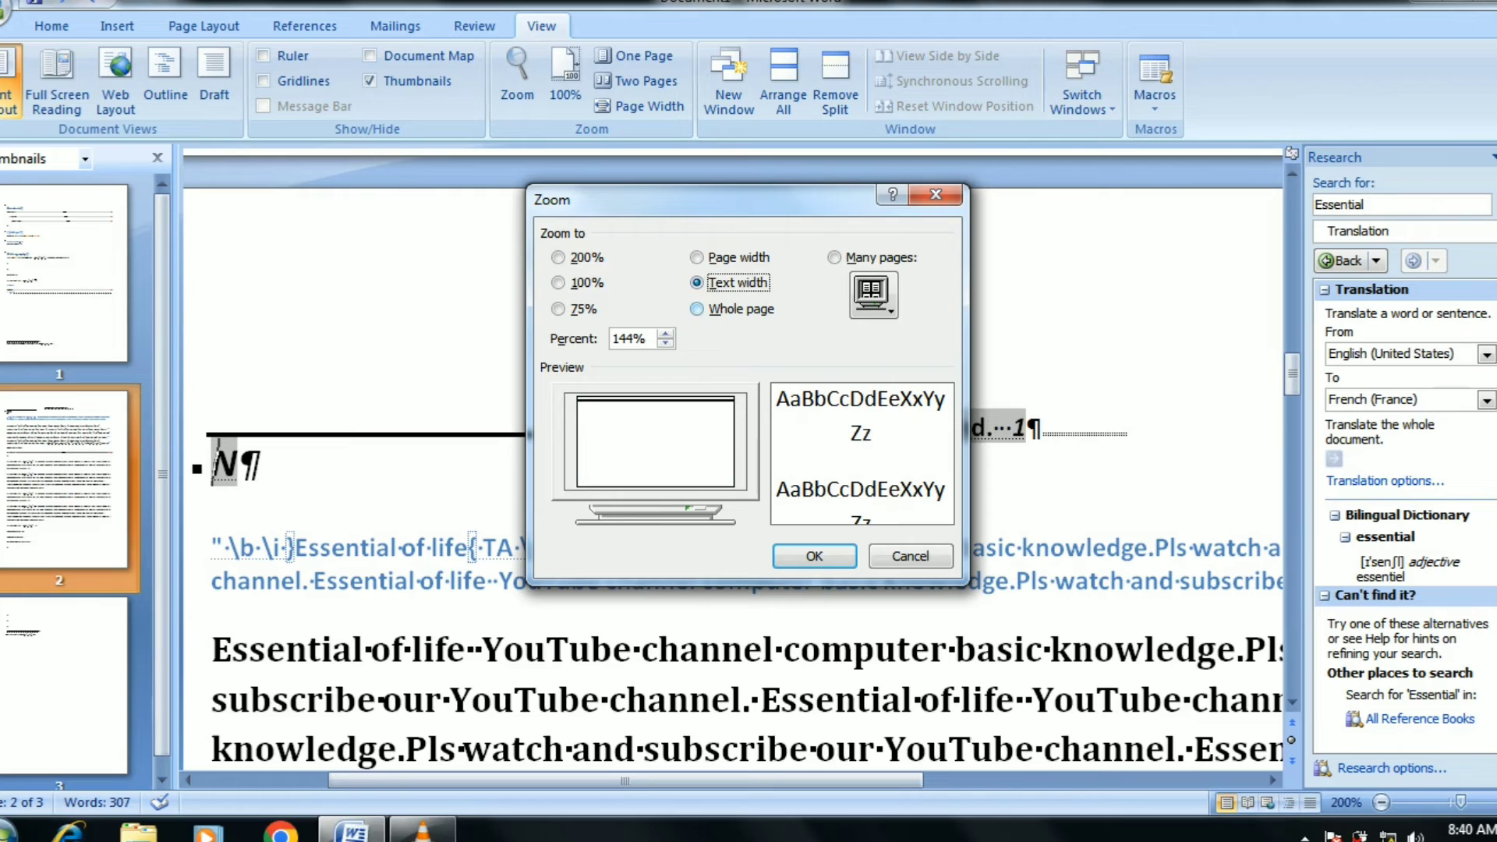
pyautogui.click(696, 309)
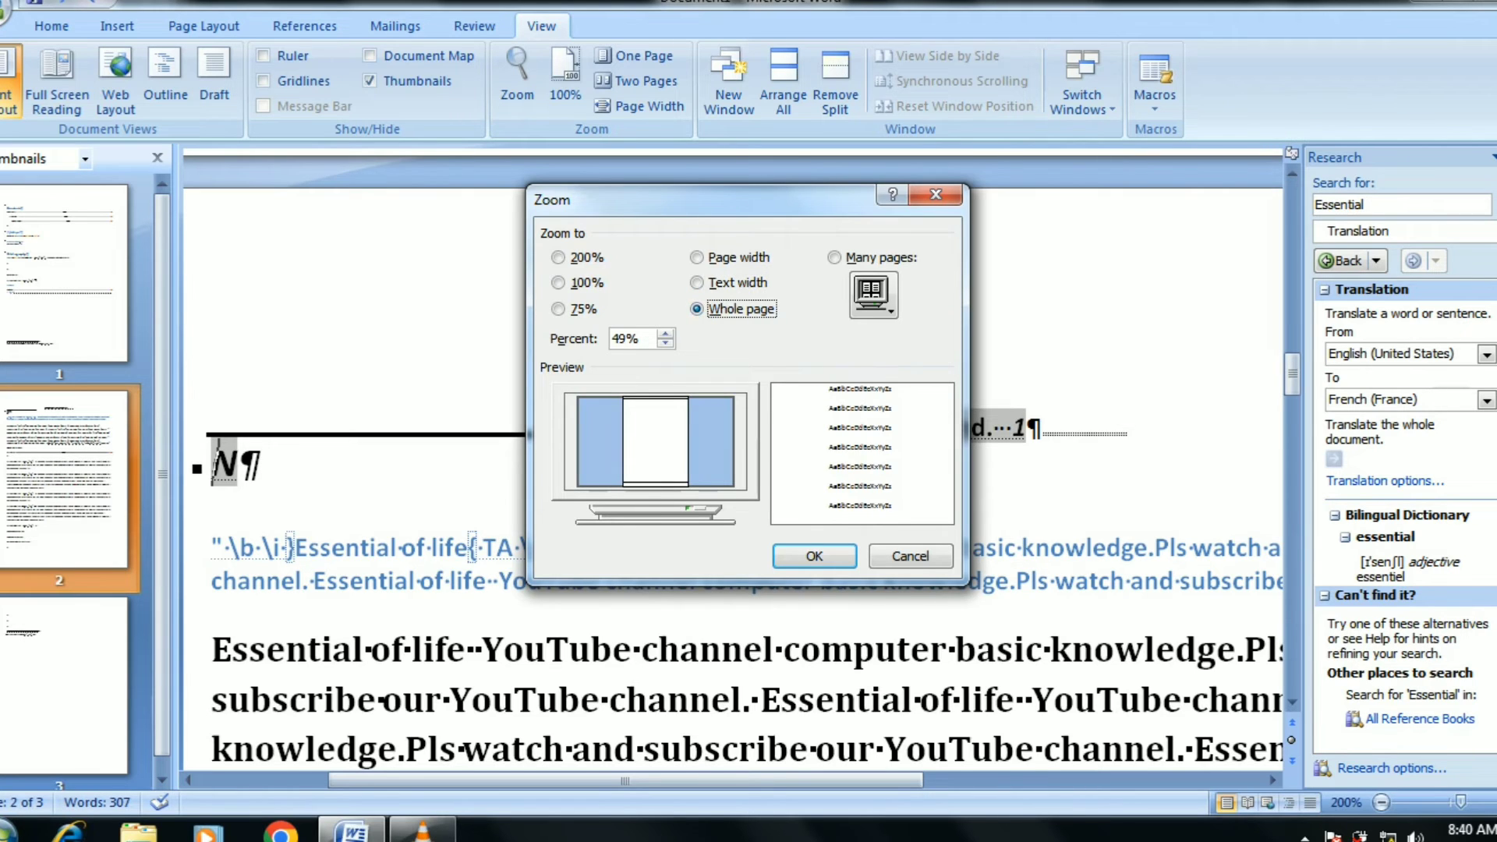
pyautogui.click(814, 556)
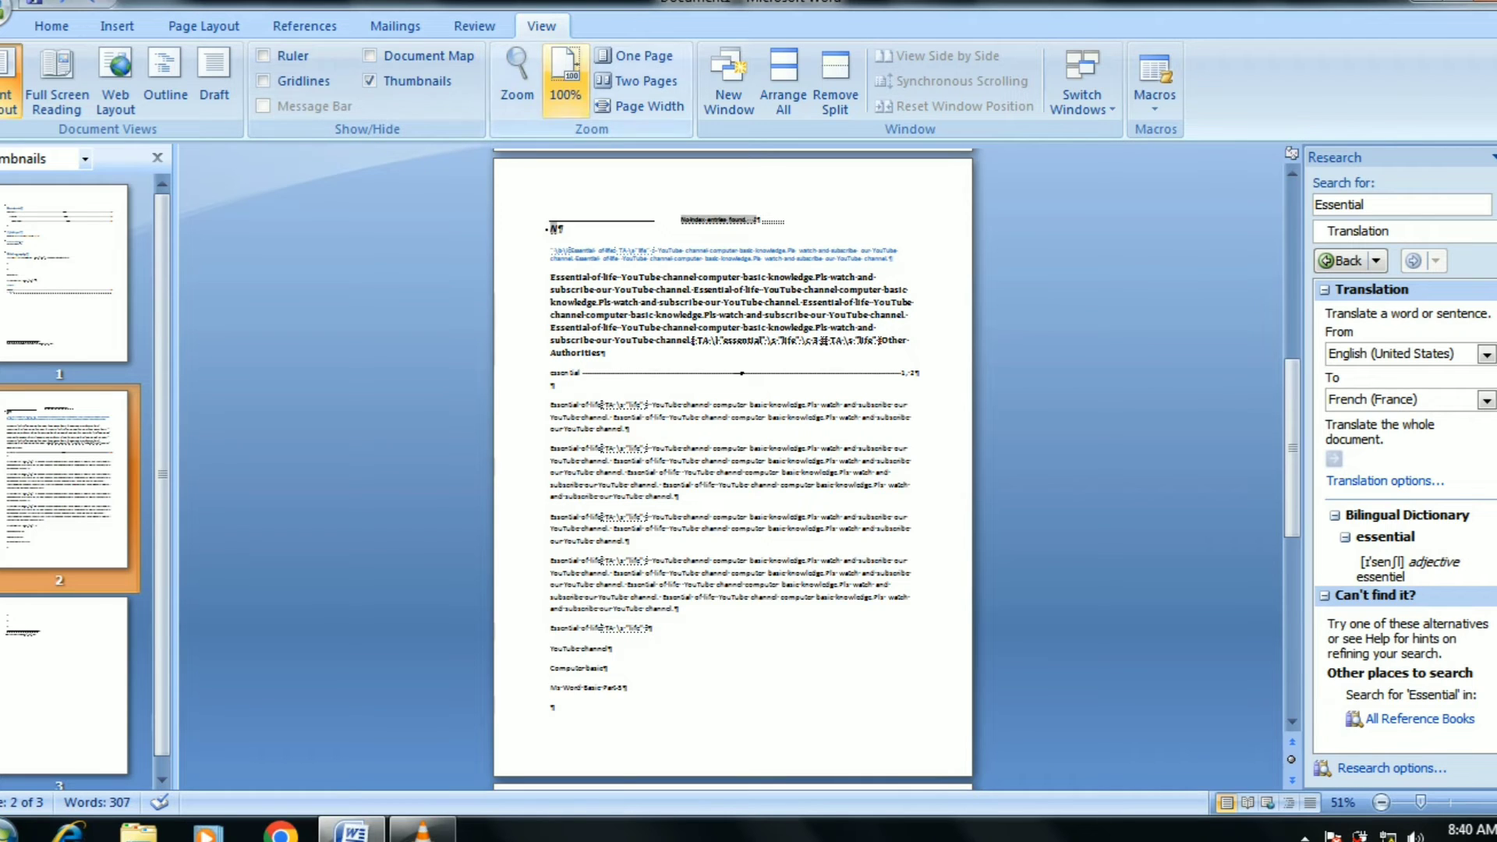
# Step: Zoom the document back in to 200%, and reset the zoom to 100%
pyautogui.click(517, 78)
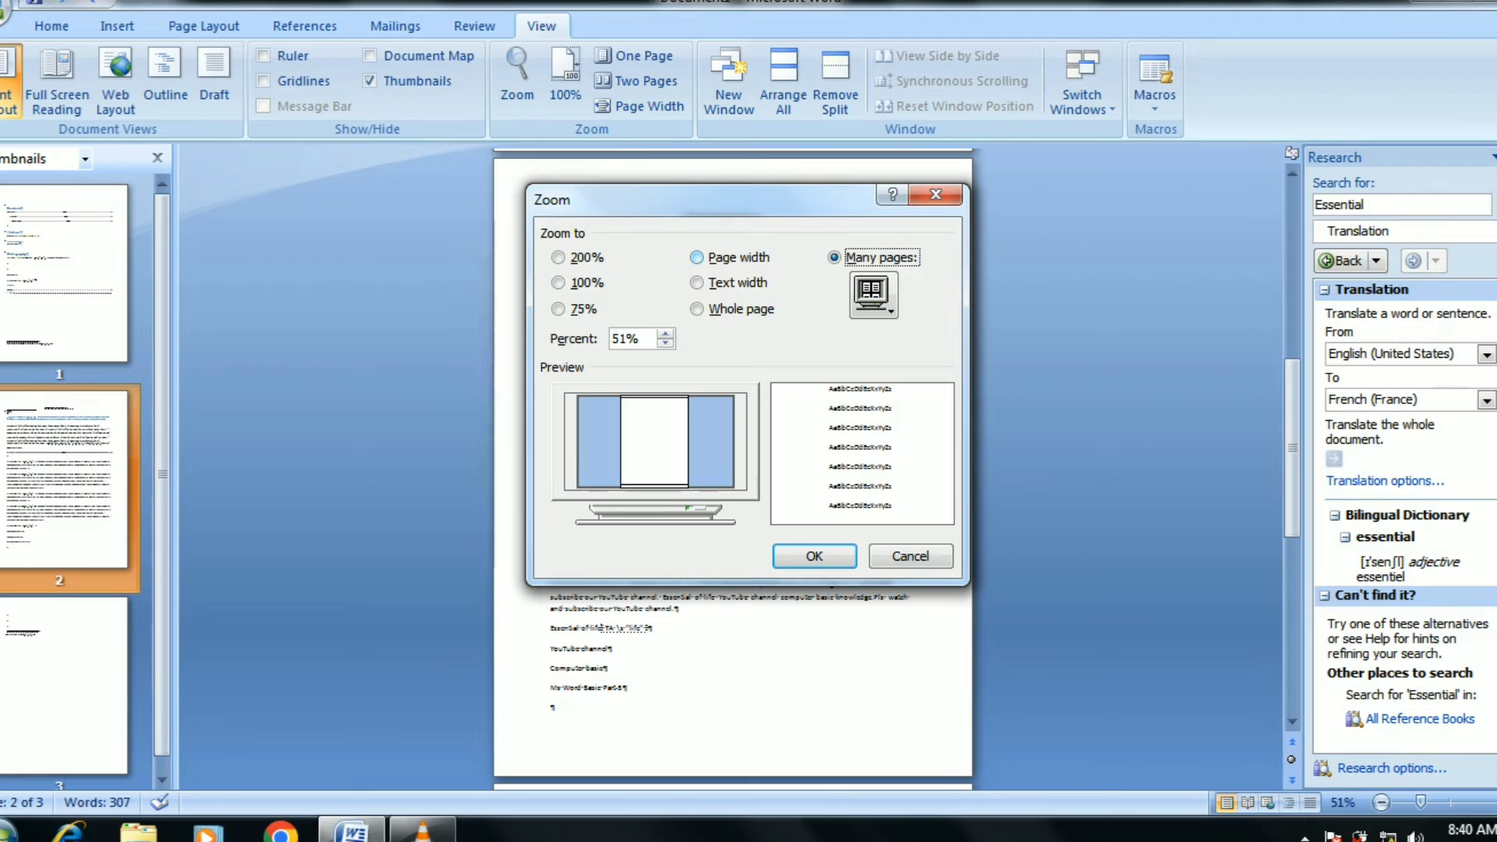
pyautogui.click(559, 258)
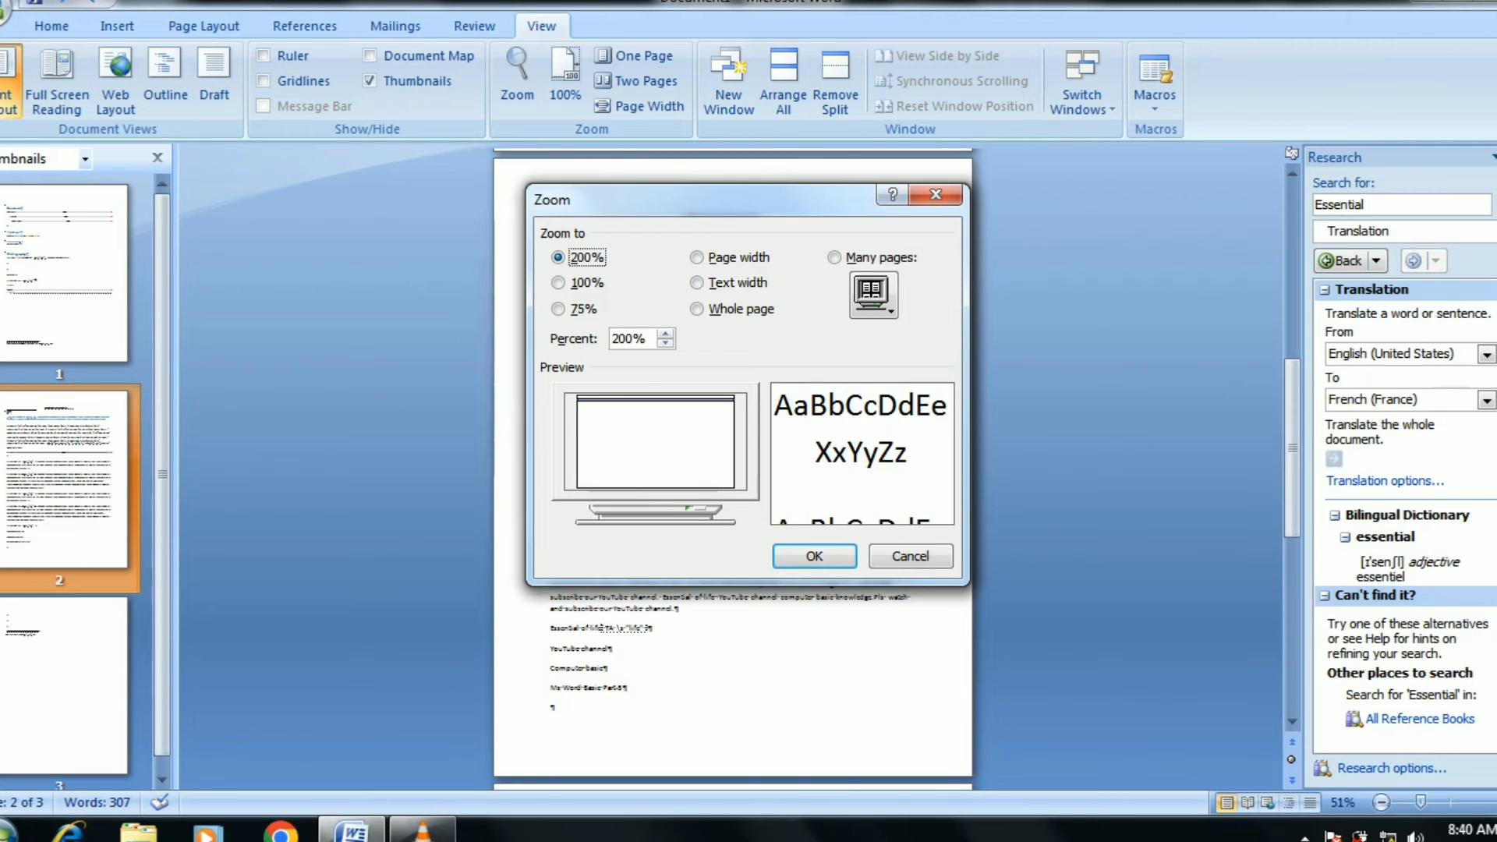
pyautogui.press('Return')
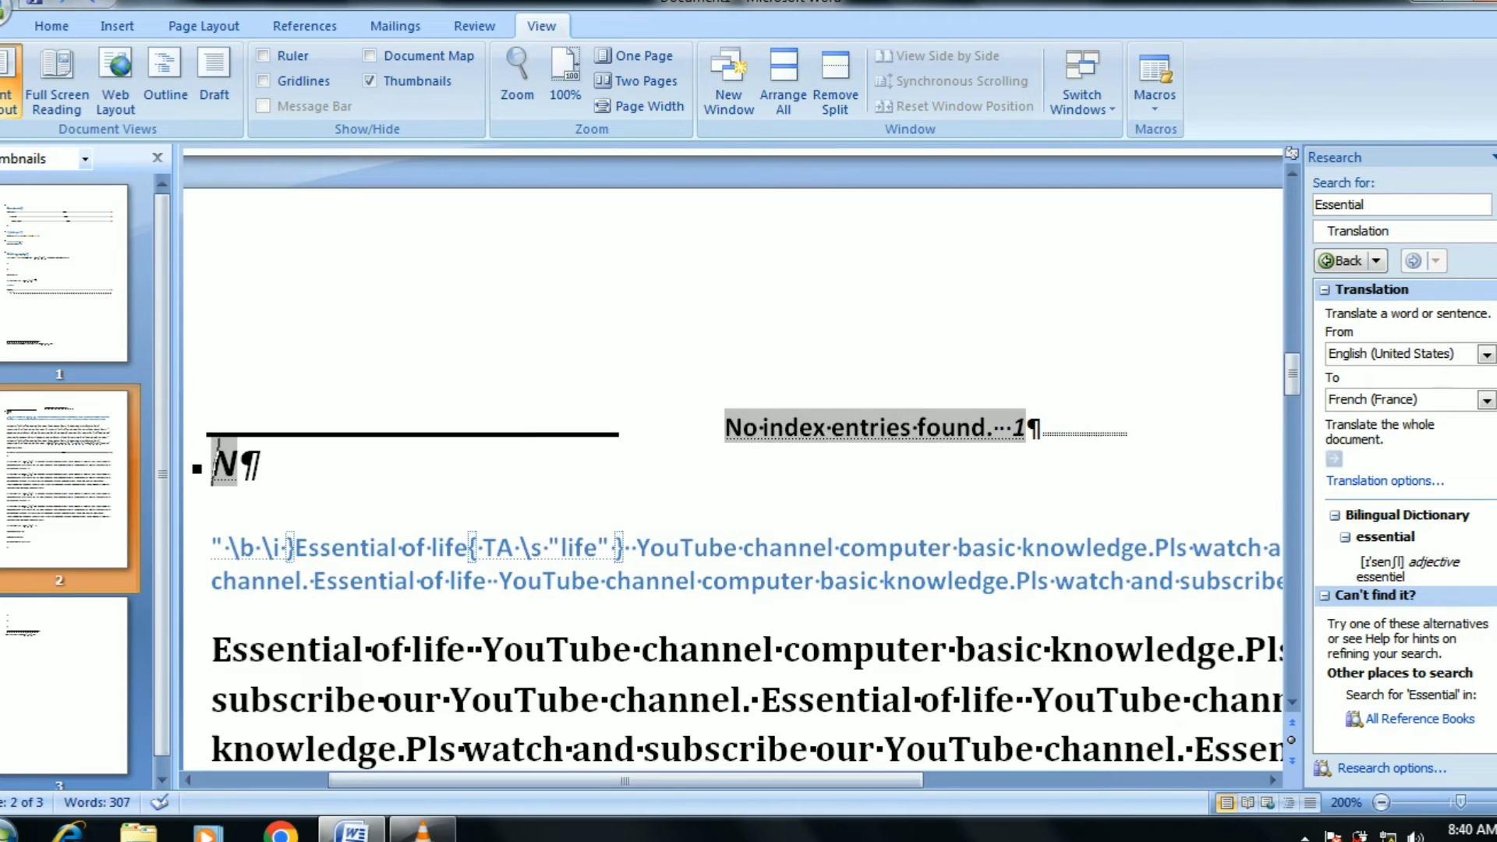
pyautogui.click(566, 78)
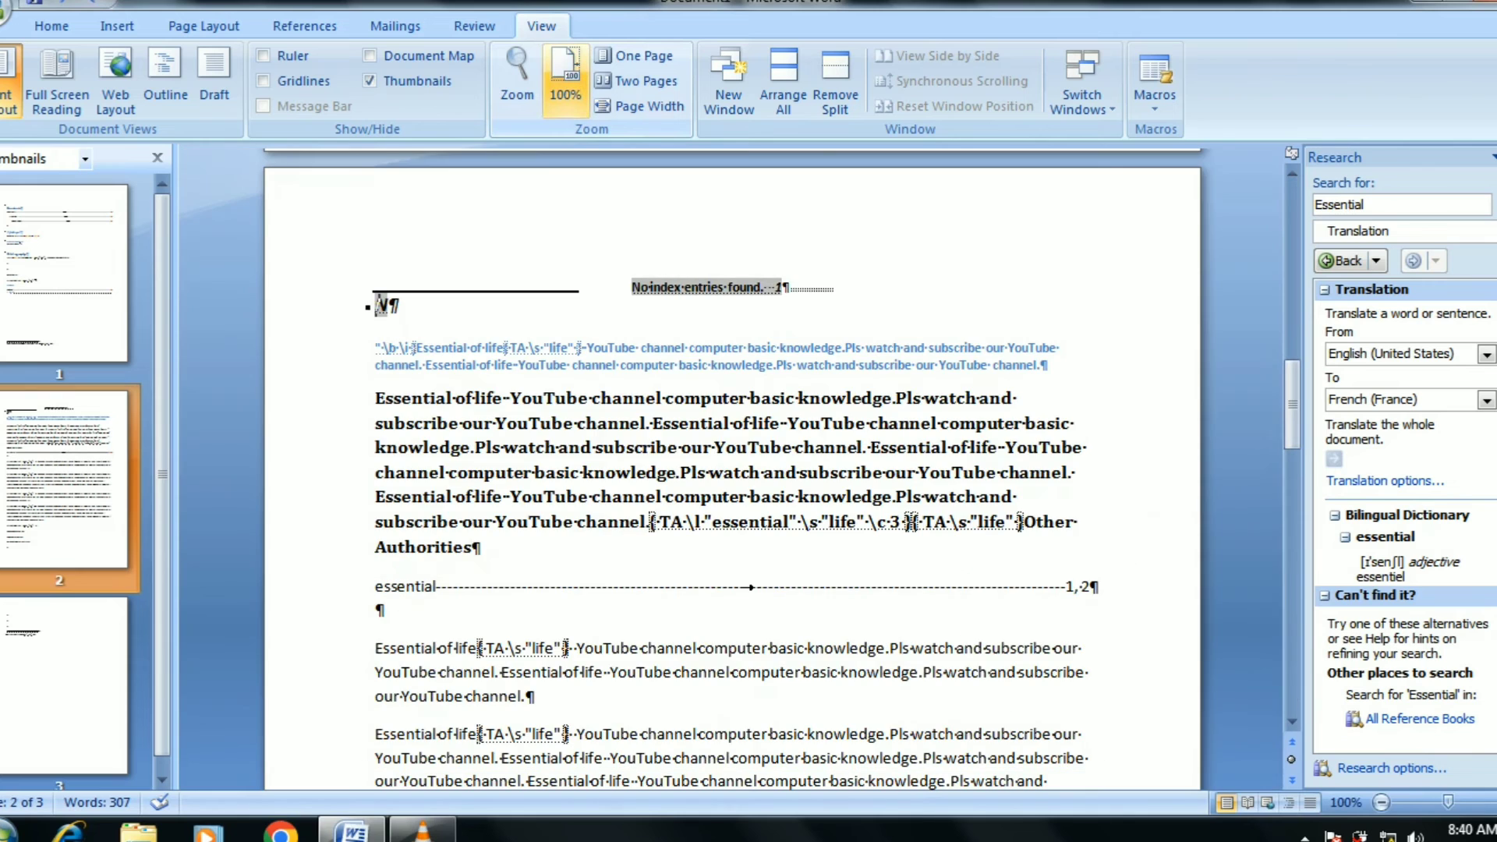
# Step: Fit one page in the window, and switch to the two-page display
pyautogui.click(636, 56)
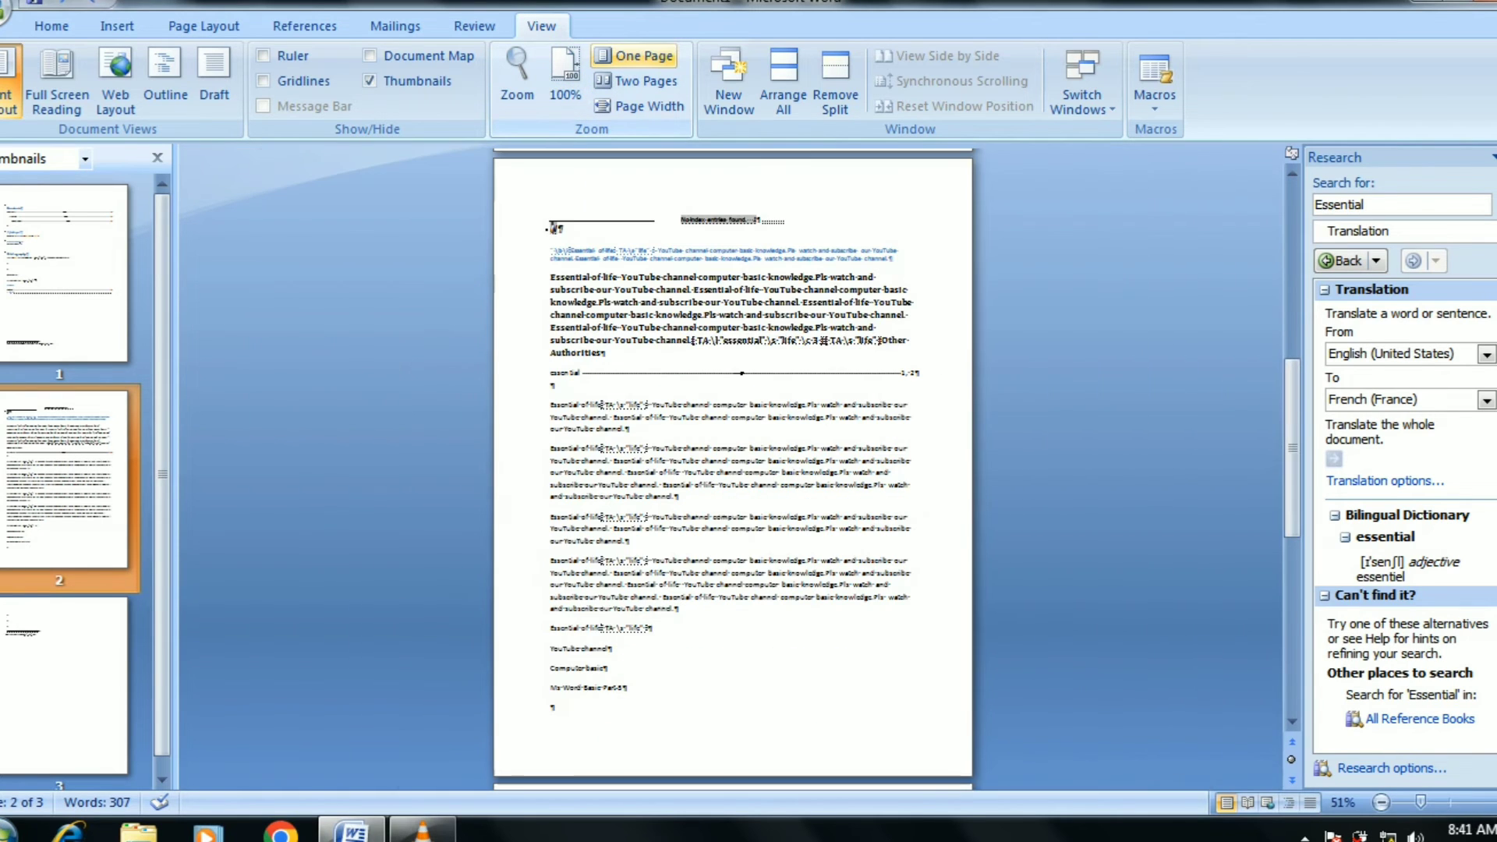
pyautogui.click(635, 81)
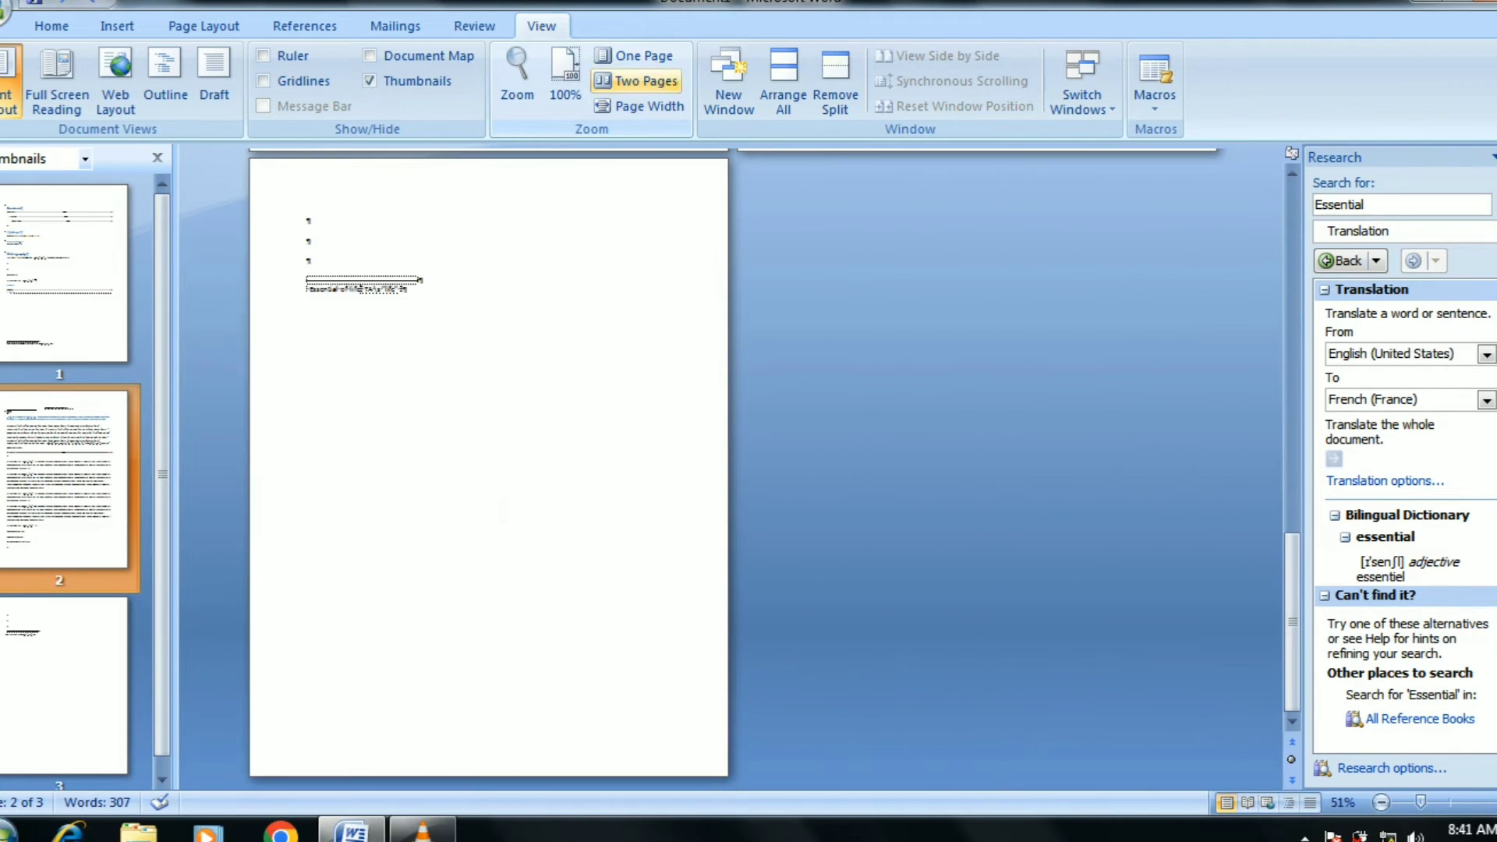
# Step: Fit the page width in the window, and open a new window of the document
pyautogui.click(639, 106)
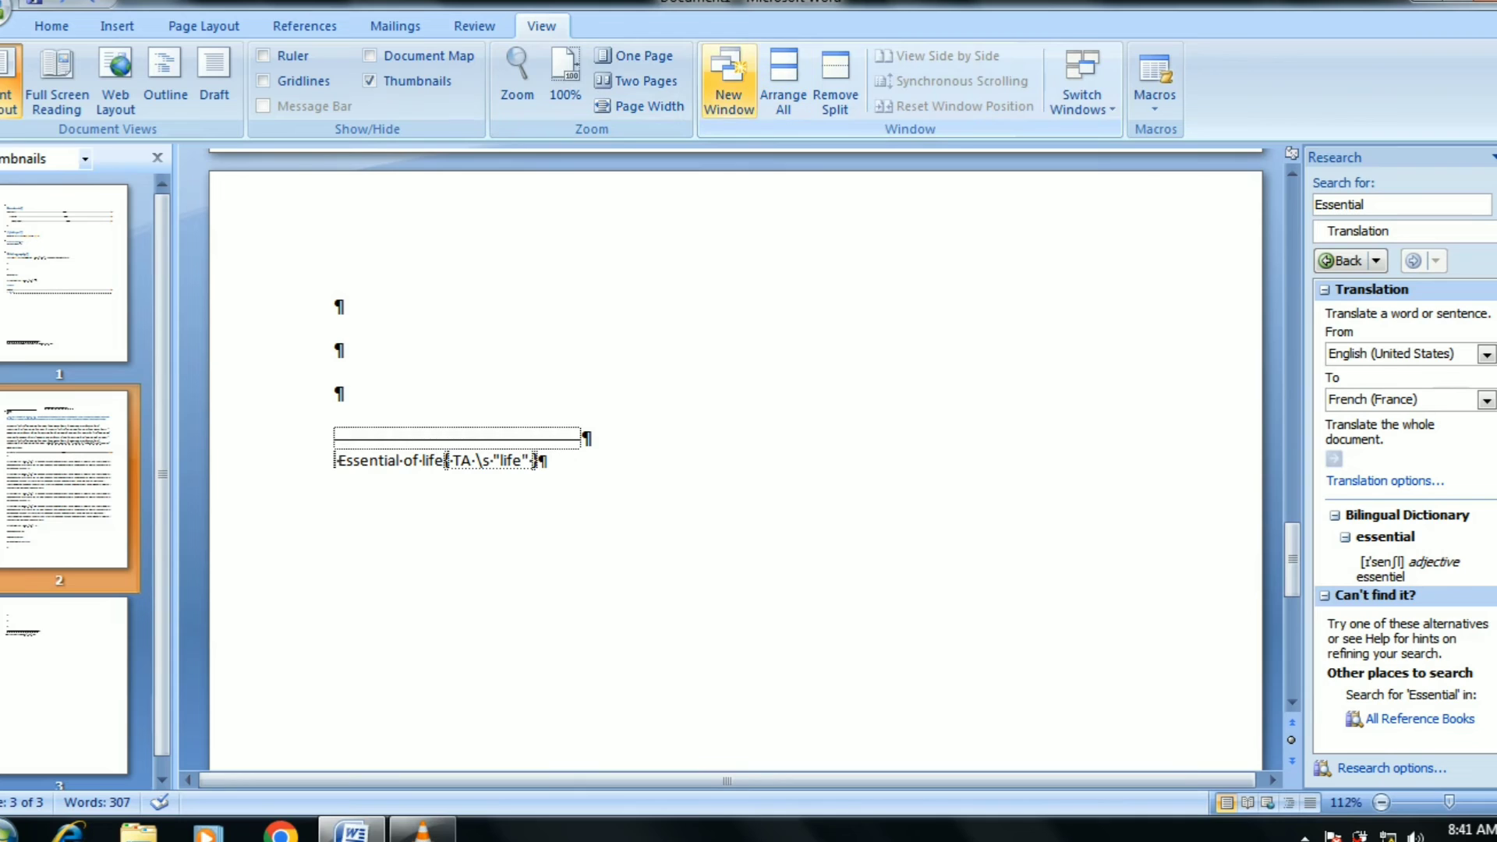
pyautogui.click(729, 78)
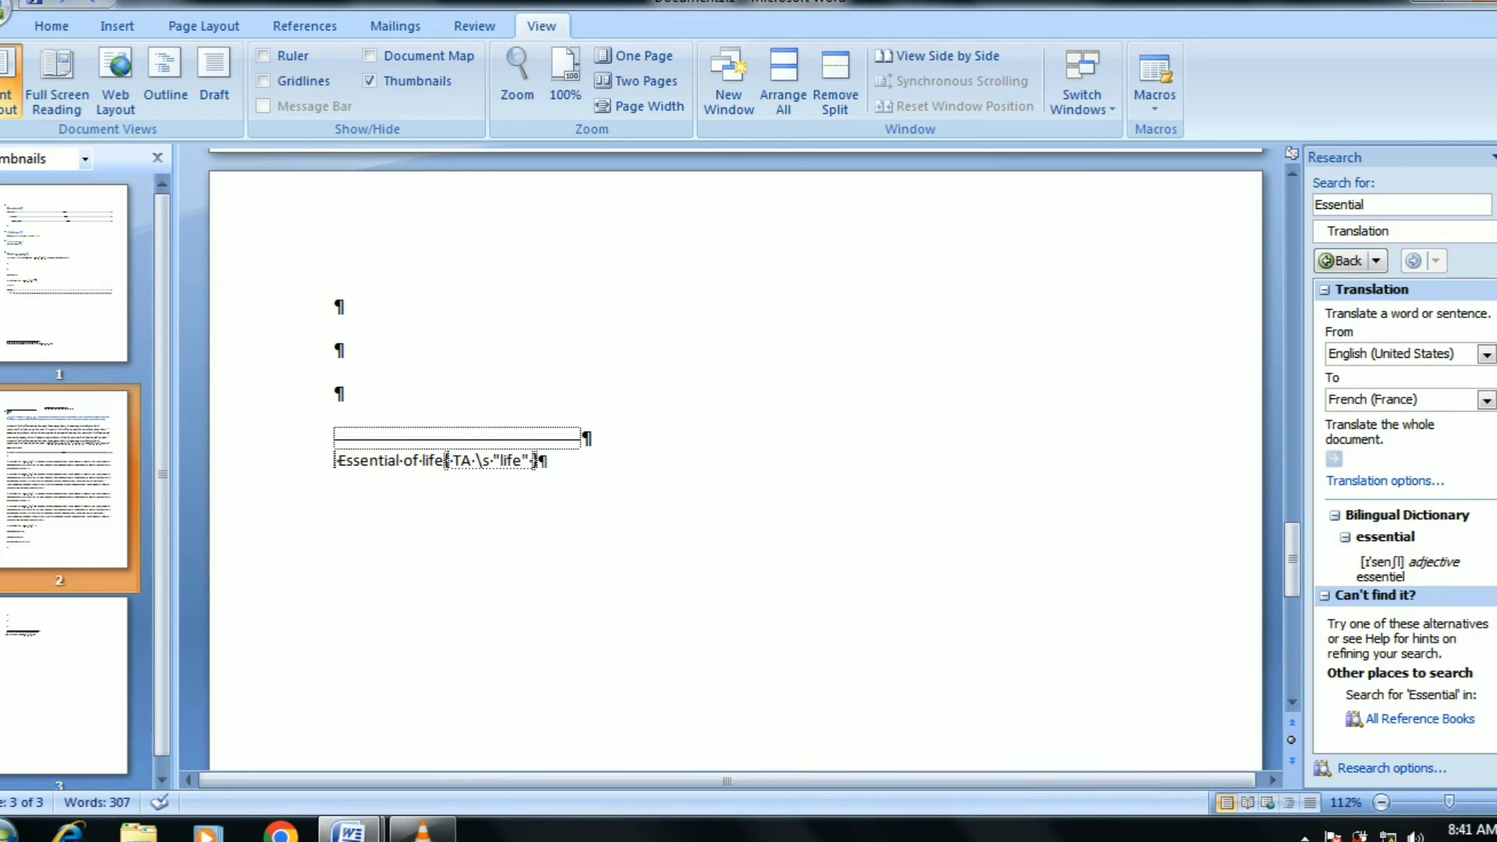
# Step: Switch to the Document1:2 window, and arrange all open document windows on the screen
pyautogui.click(349, 831)
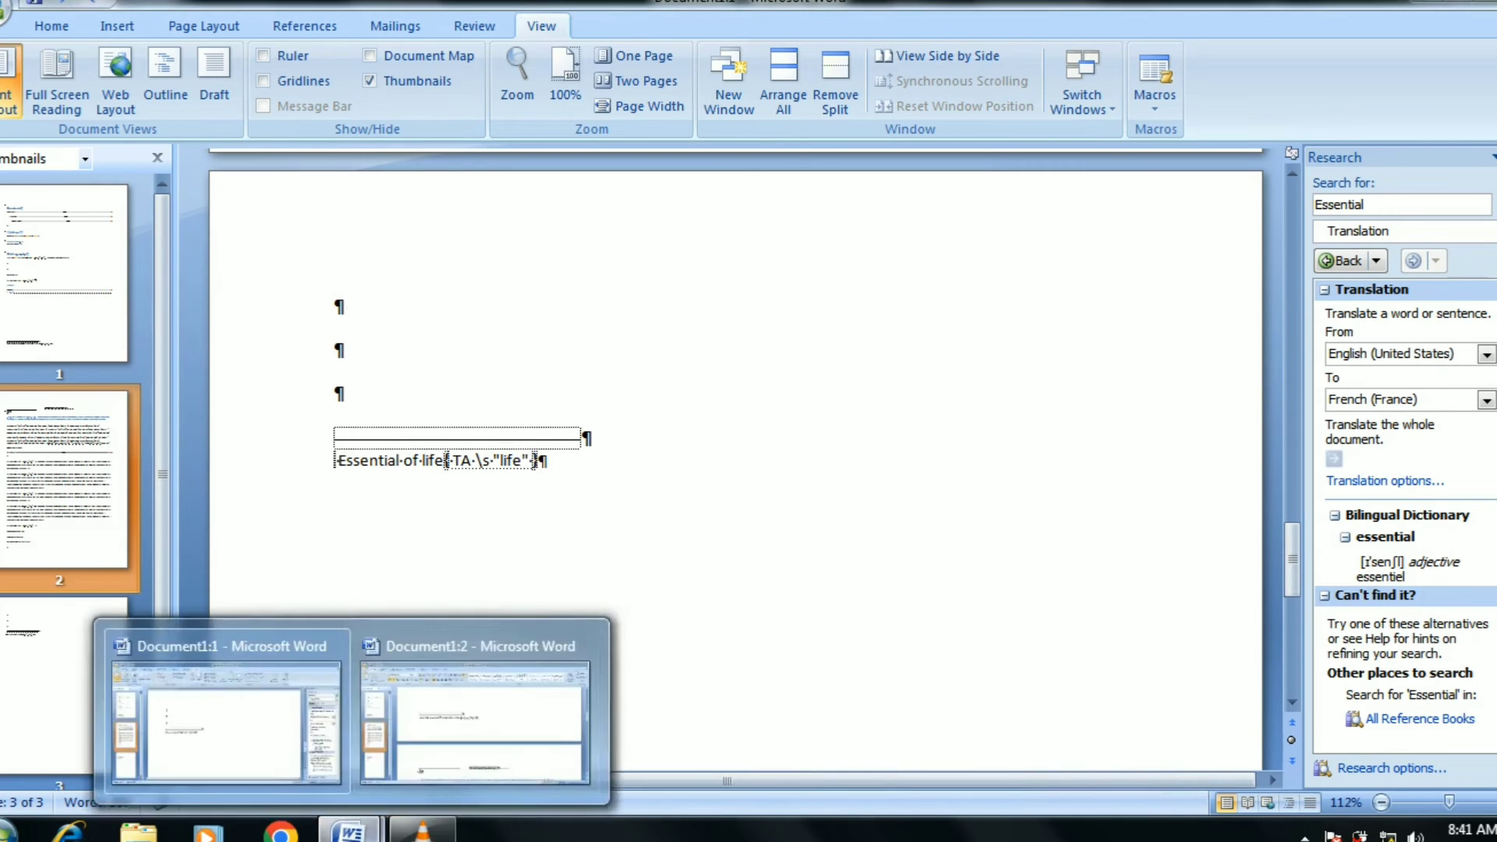
pyautogui.click(484, 725)
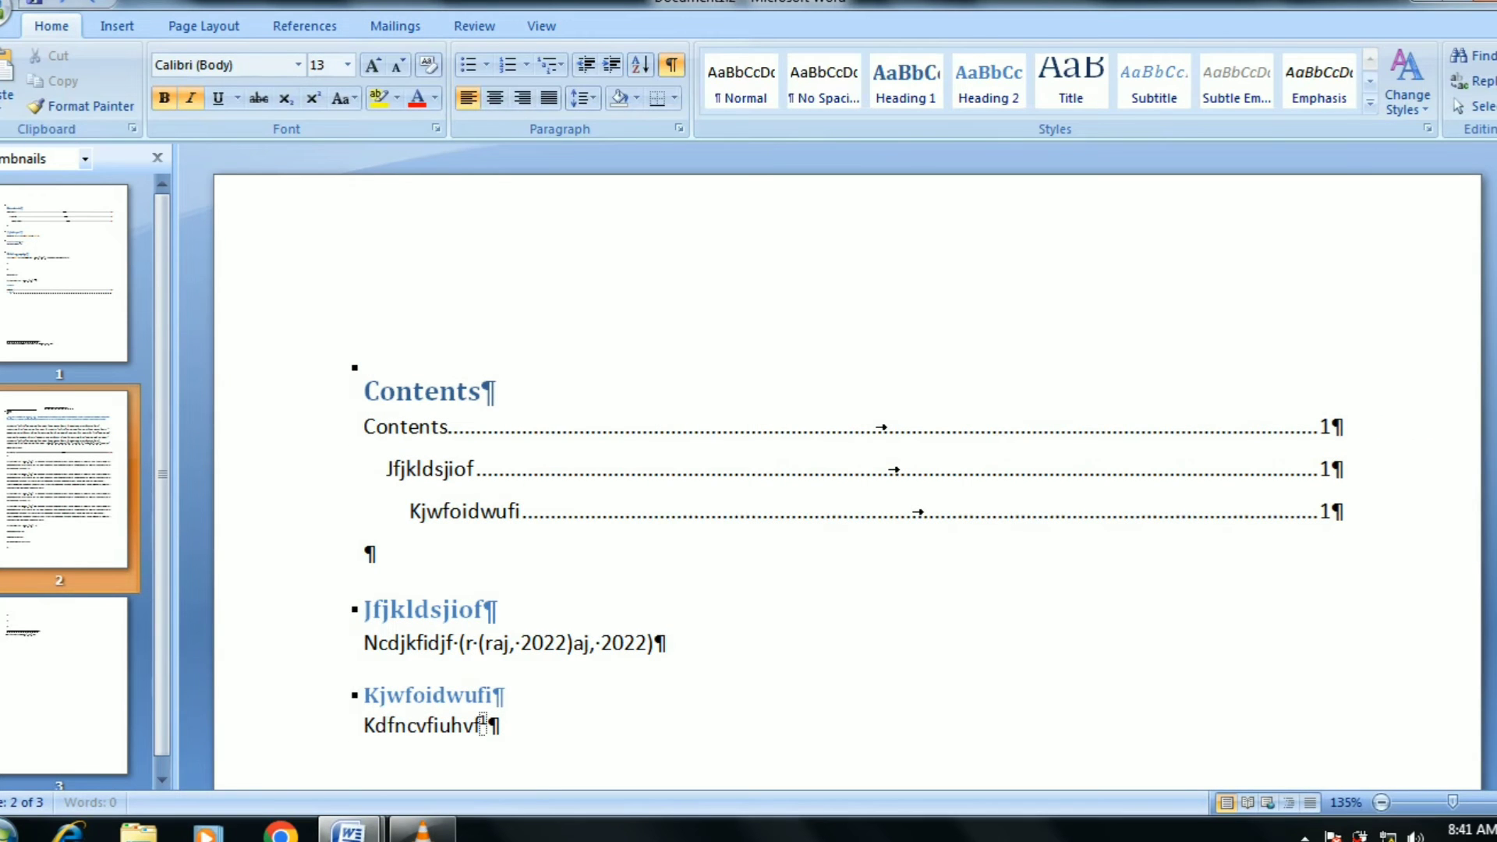
pyautogui.click(541, 26)
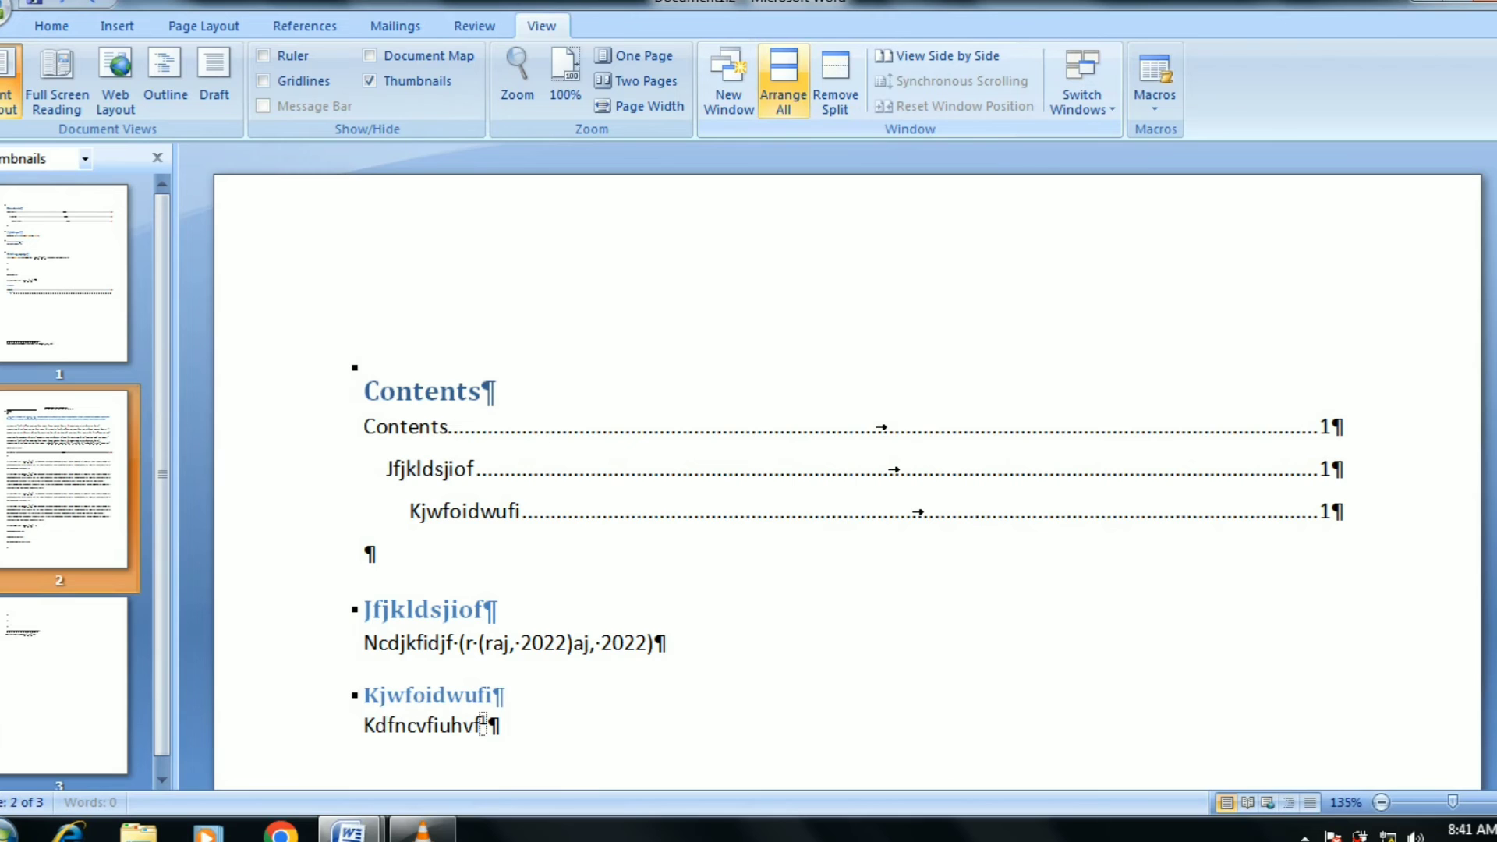
pyautogui.click(783, 78)
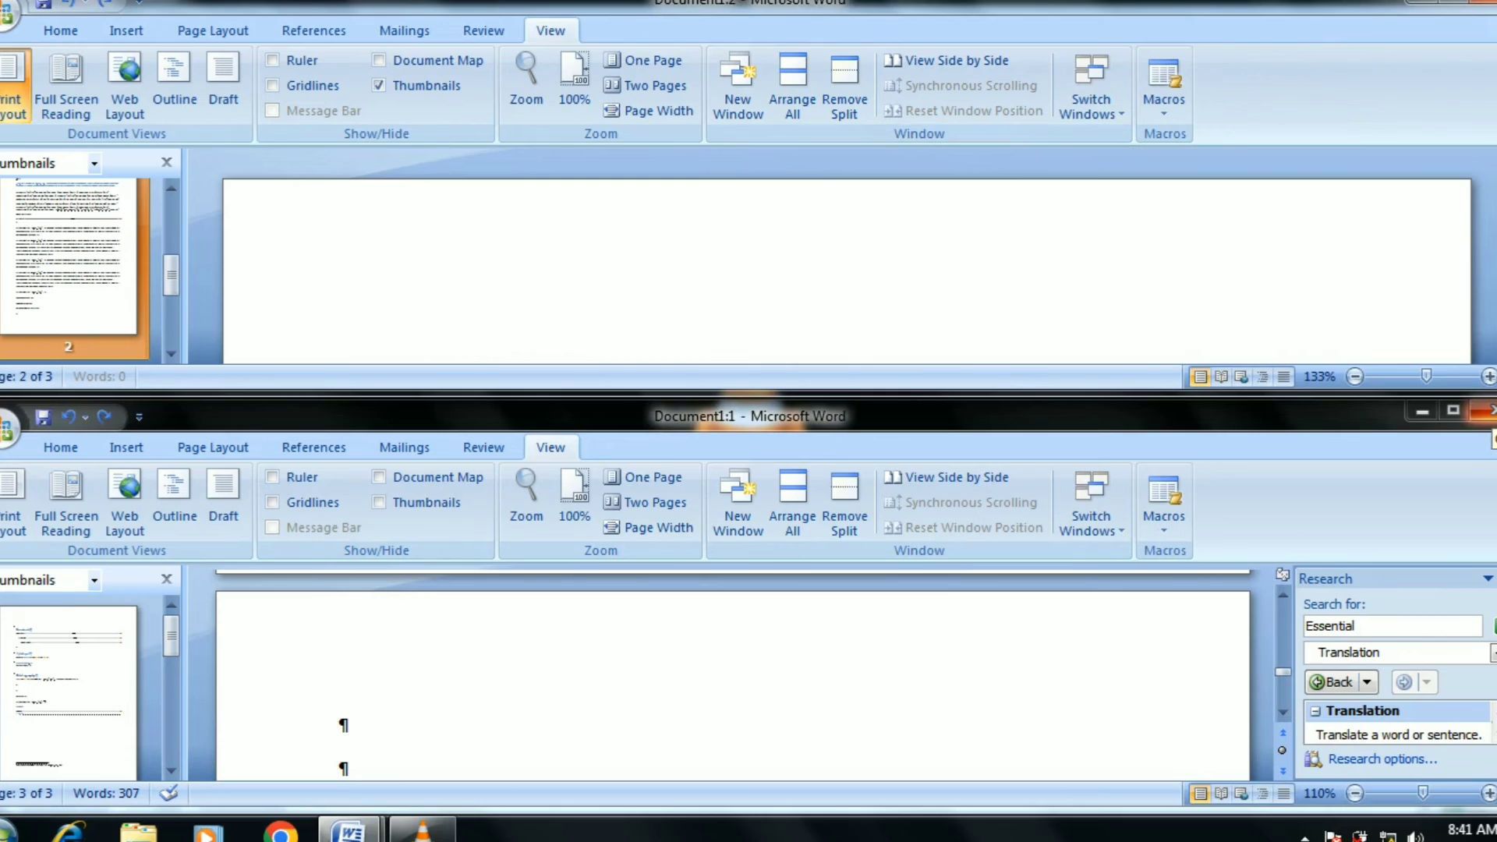
# Step: Try to remove the split in the Document1:2 window, and check the list of open document windows
pyautogui.click(844, 87)
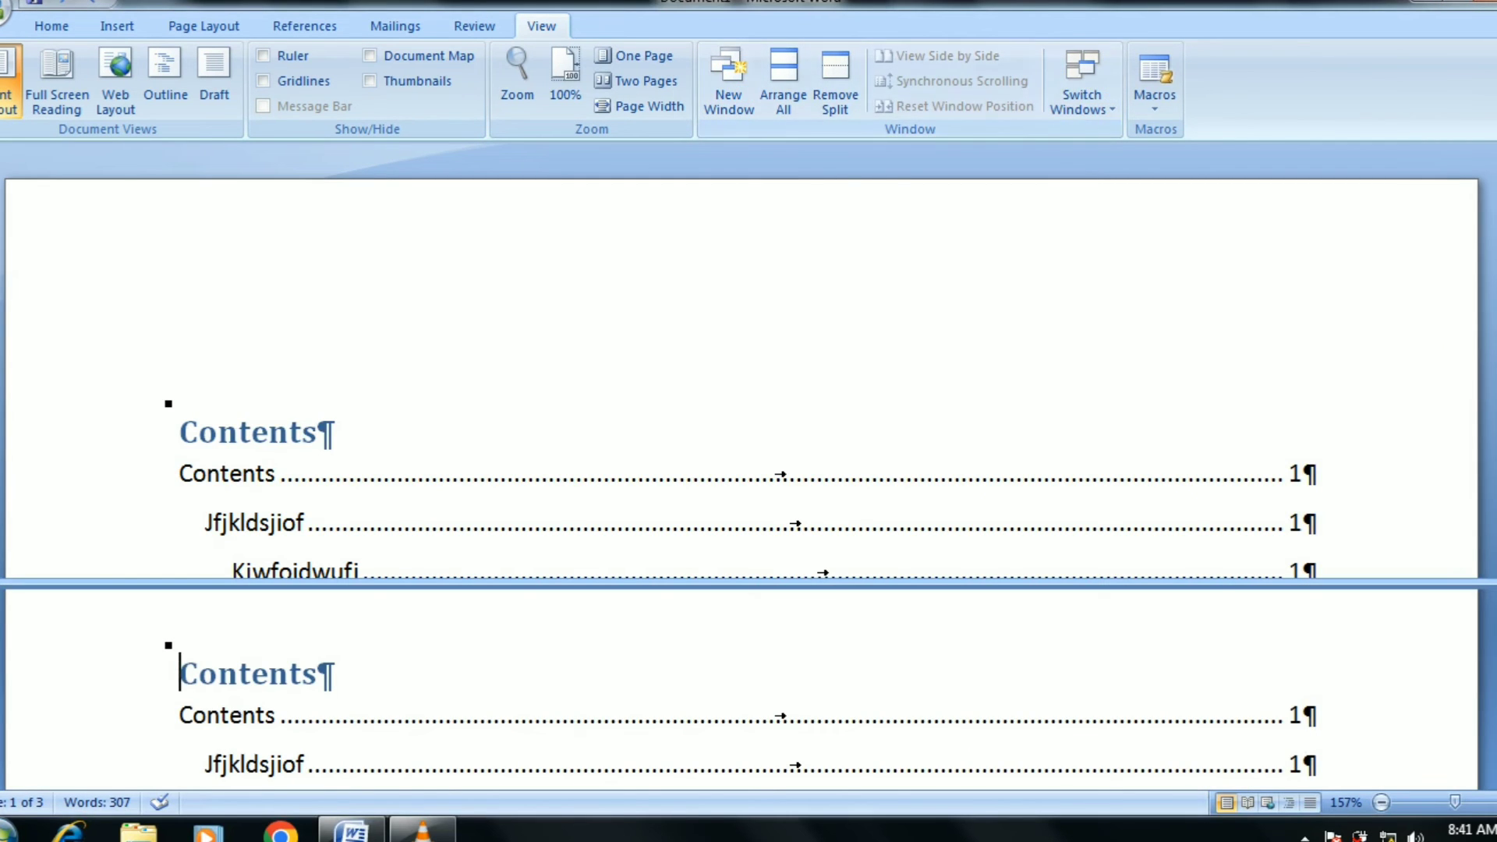
pyautogui.click(318, 432)
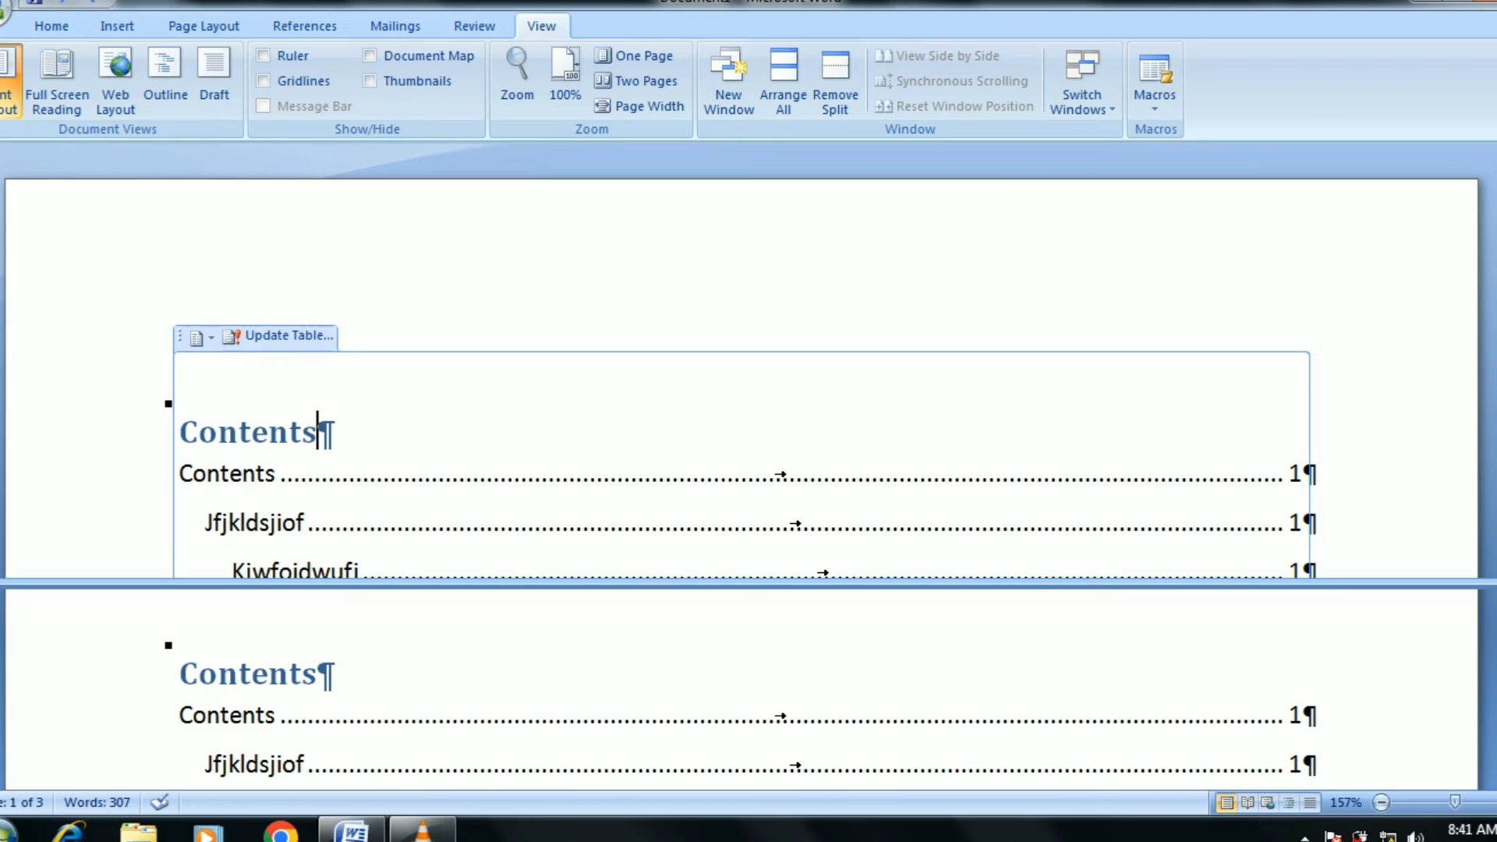
pyautogui.click(1082, 93)
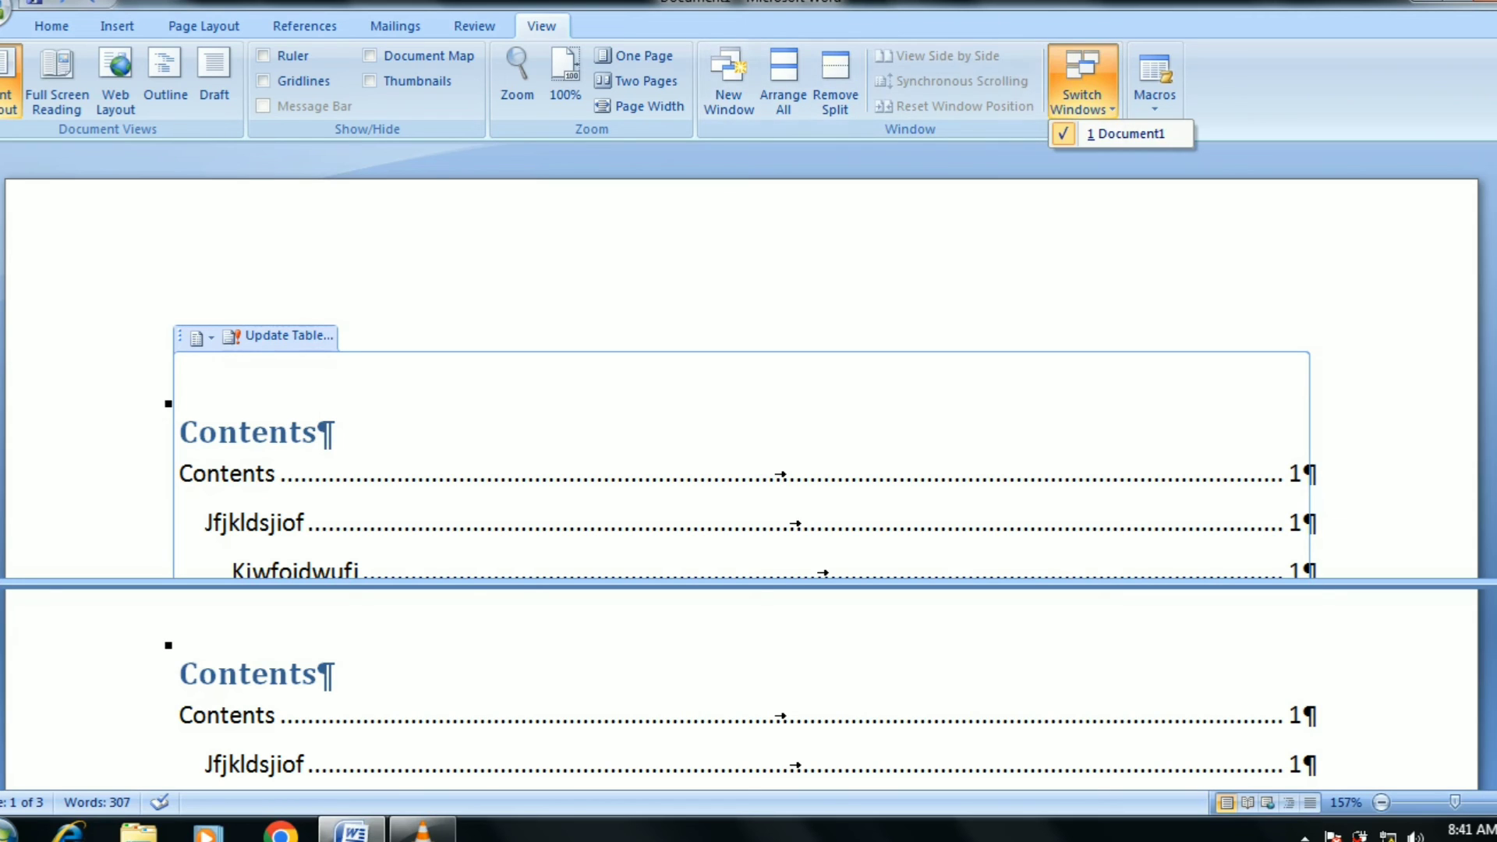
pyautogui.click(1082, 94)
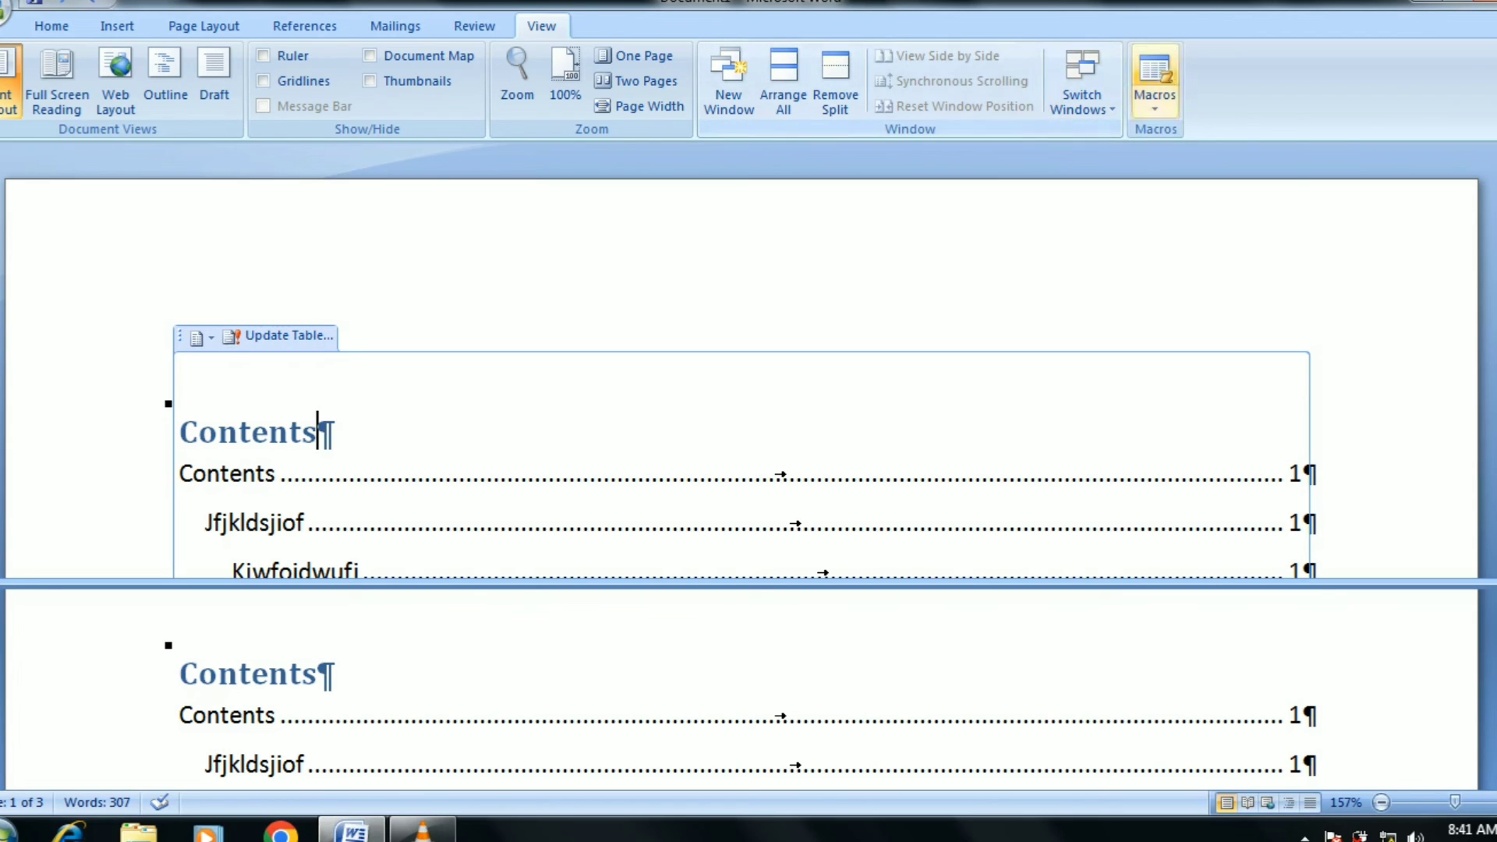
# Step: Create a new empty macro with a personal name as its macro name, and close the Visual Basic editor
pyautogui.click(1155, 94)
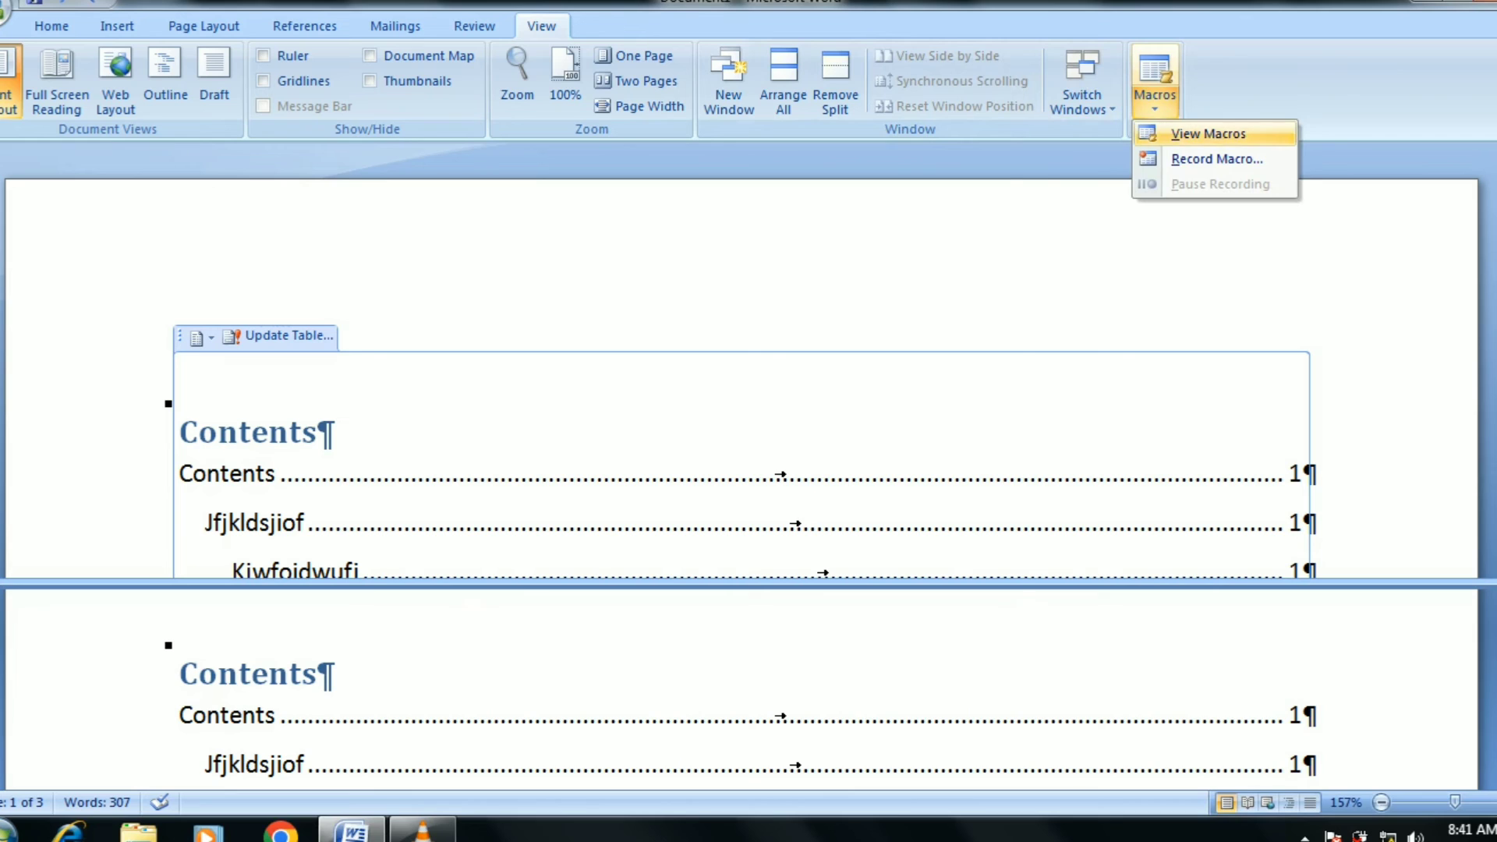
pyautogui.click(1207, 133)
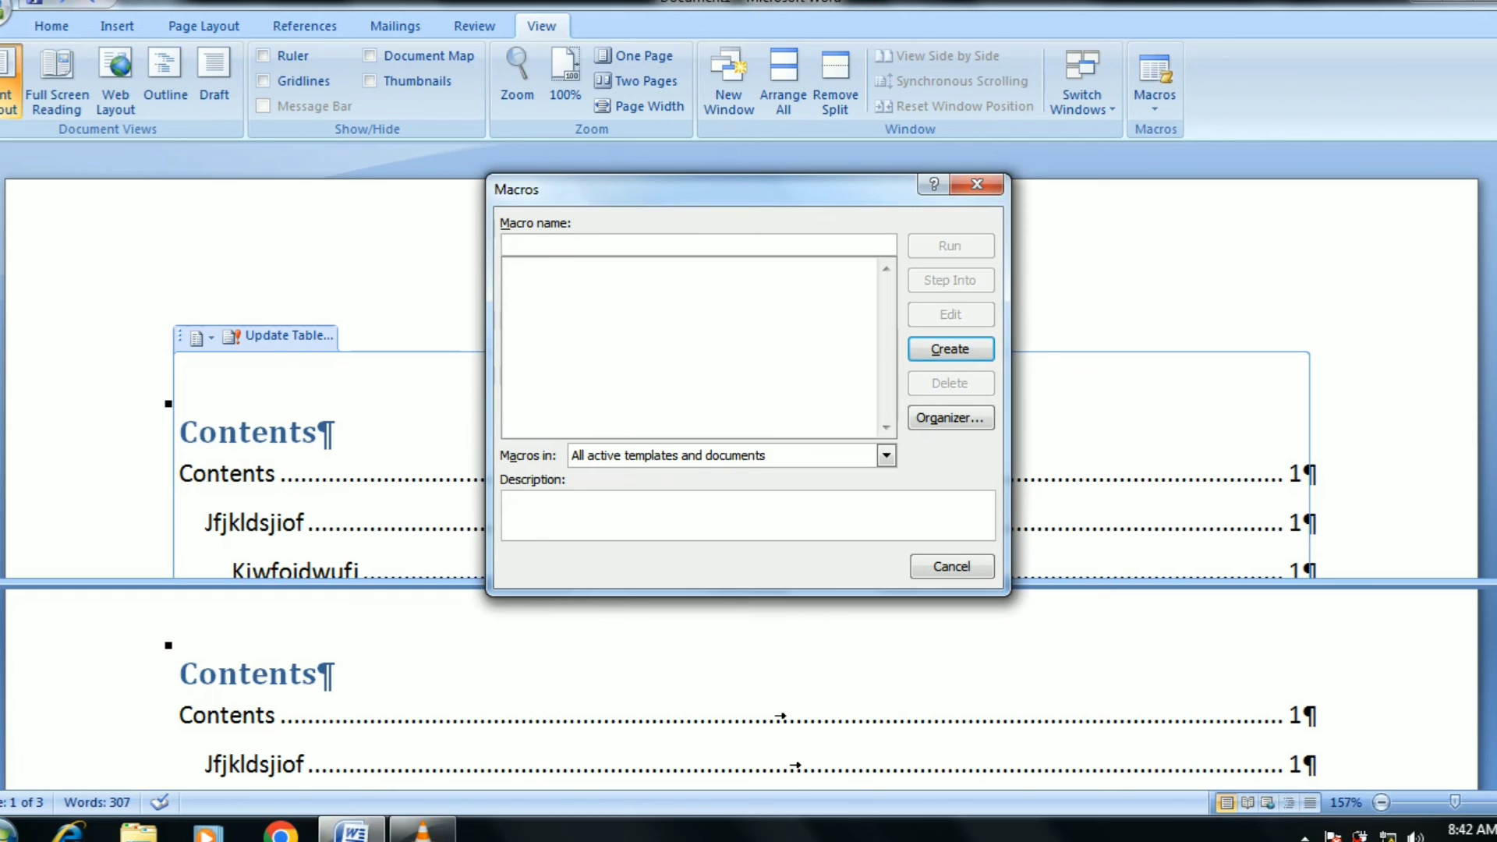
pyautogui.write('sakthi')
pyautogui.press('Return')
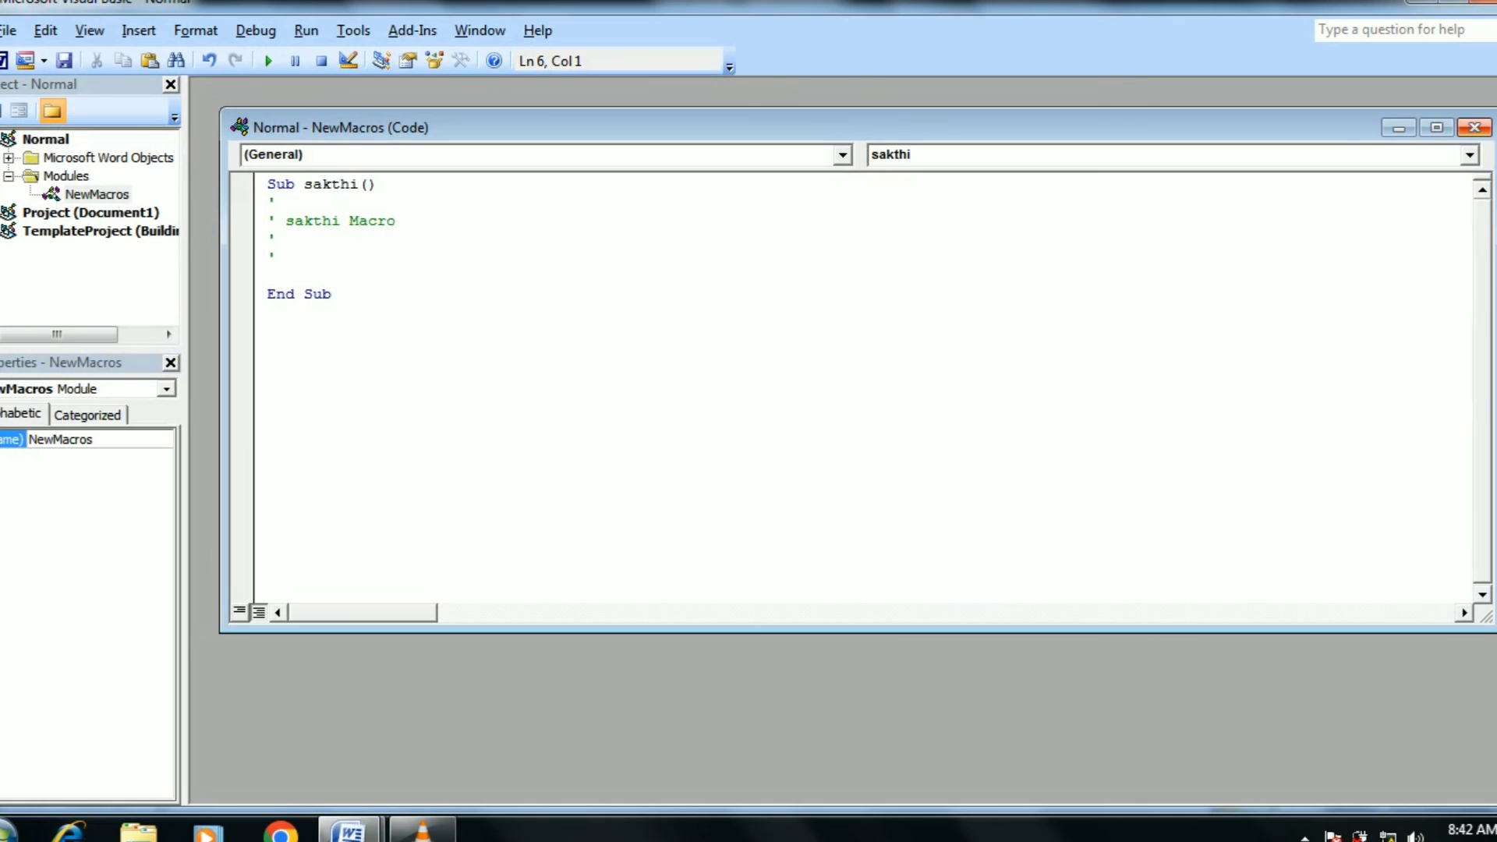
pyautogui.click(1474, 127)
pyautogui.click(1483, 2)
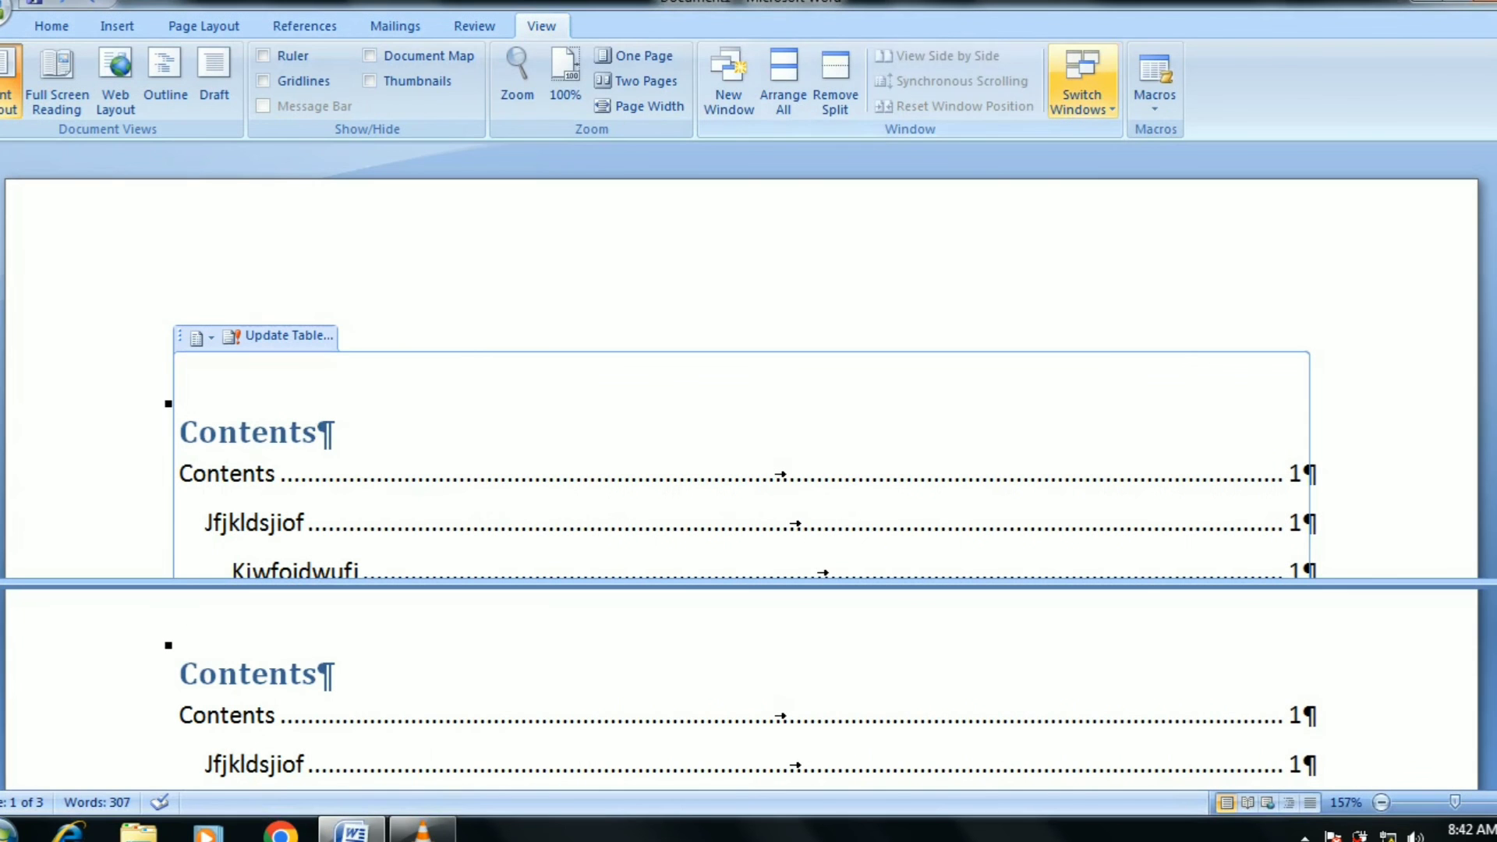